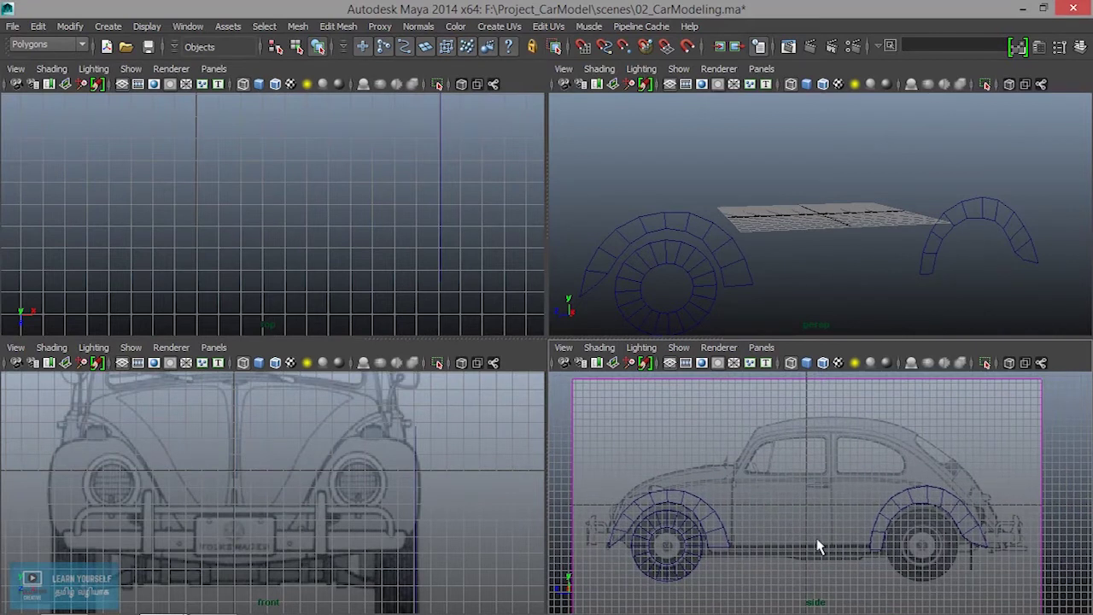
In the enlarged side view, combine the front and rear fender meshes into one polygon object
key("space")
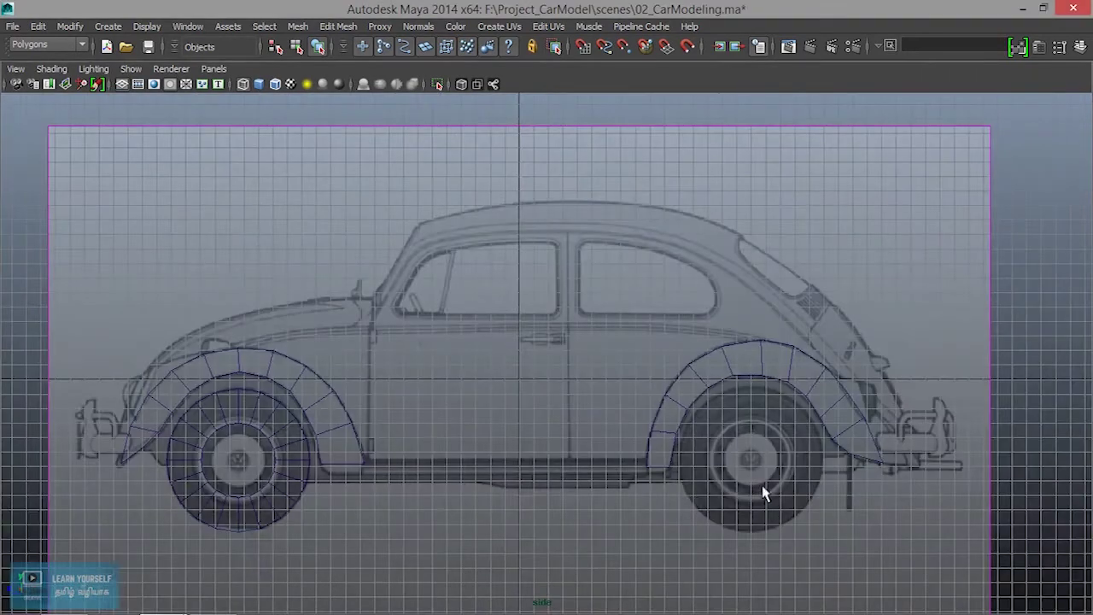
scroll(699, 464, "up", 2)
left_click_drag(716, 328, 809, 446)
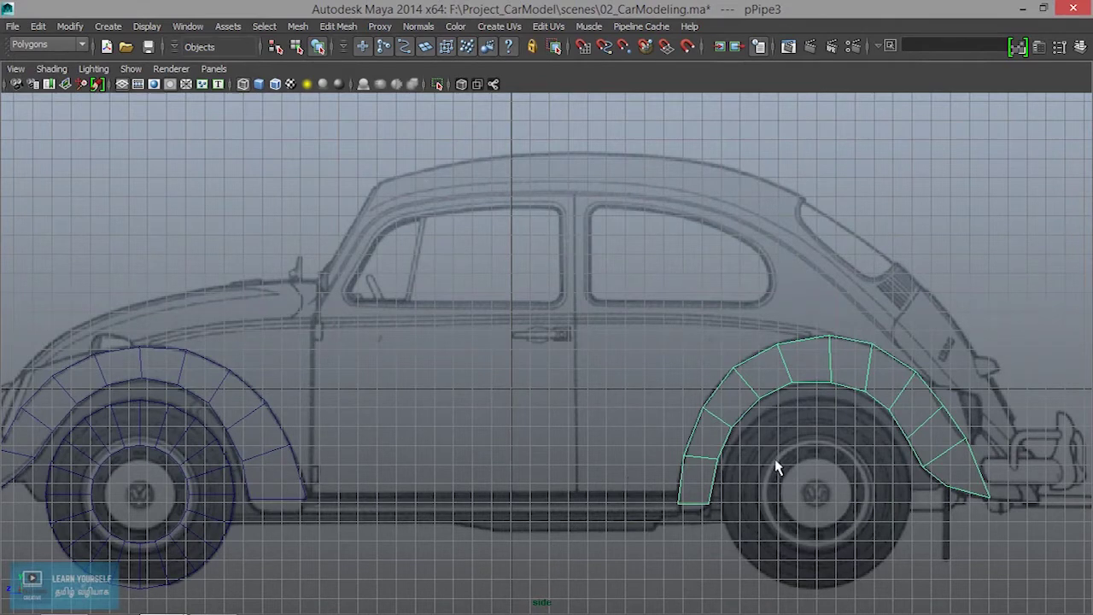
left_click_drag(347, 494, 348, 495)
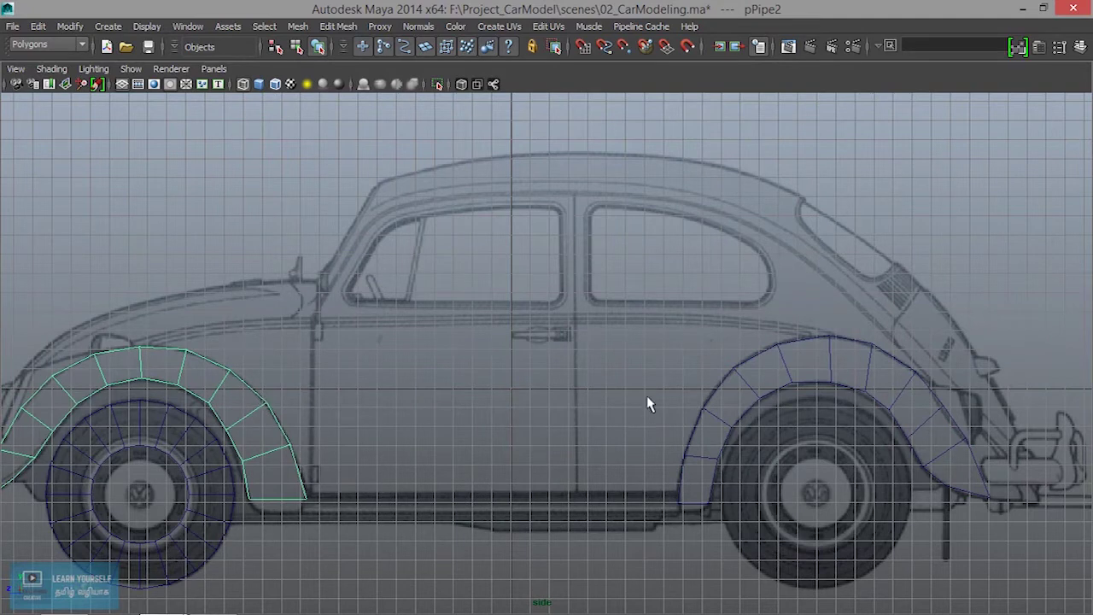
left_click_drag(659, 390, 739, 491)
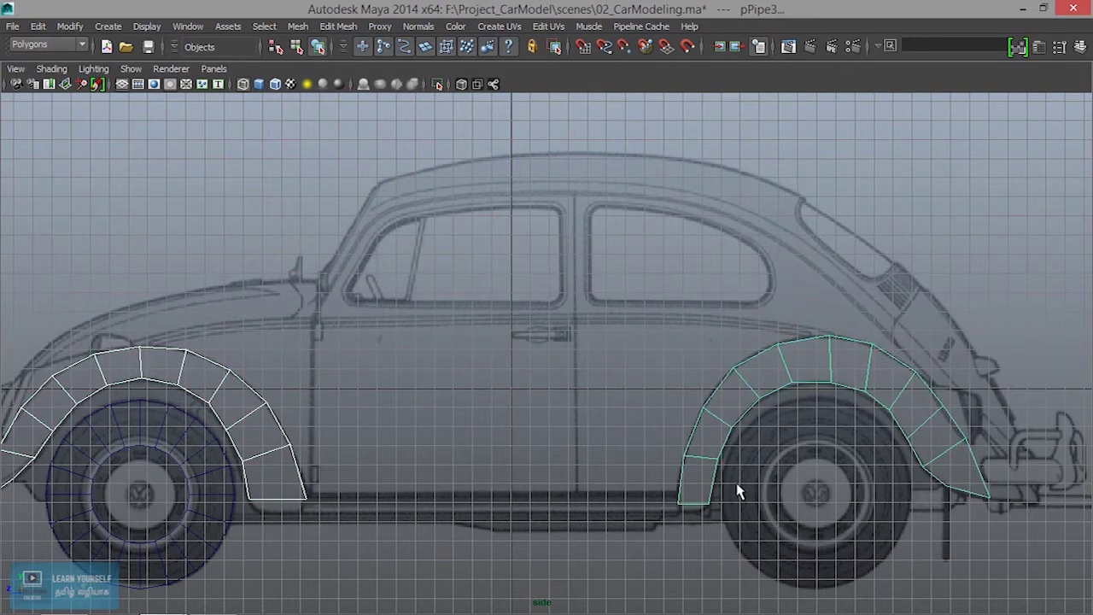
left_click(298, 26)
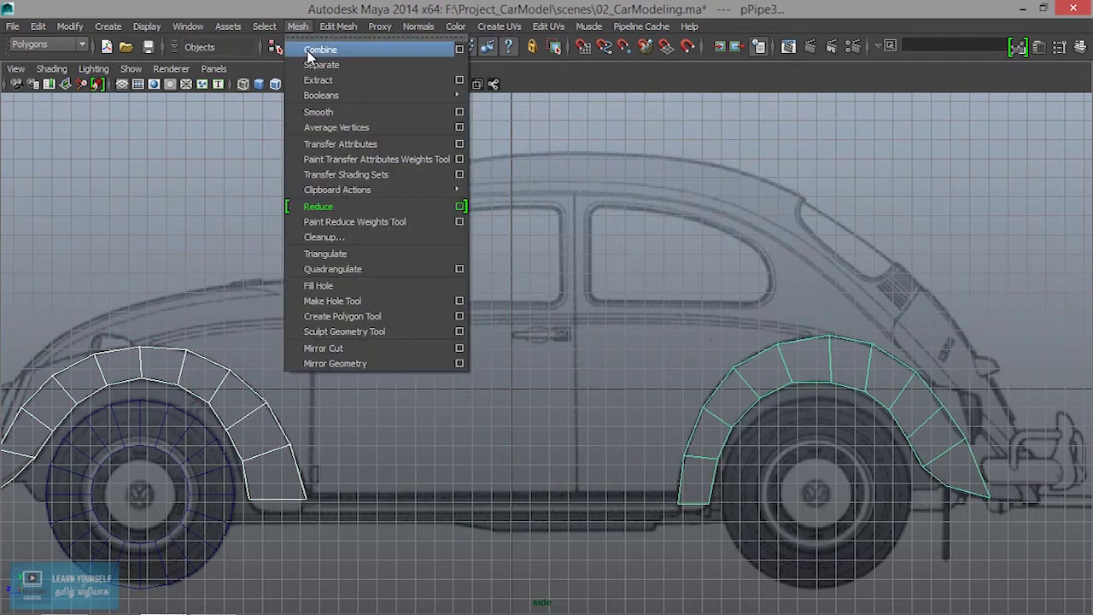
left_click(310, 51)
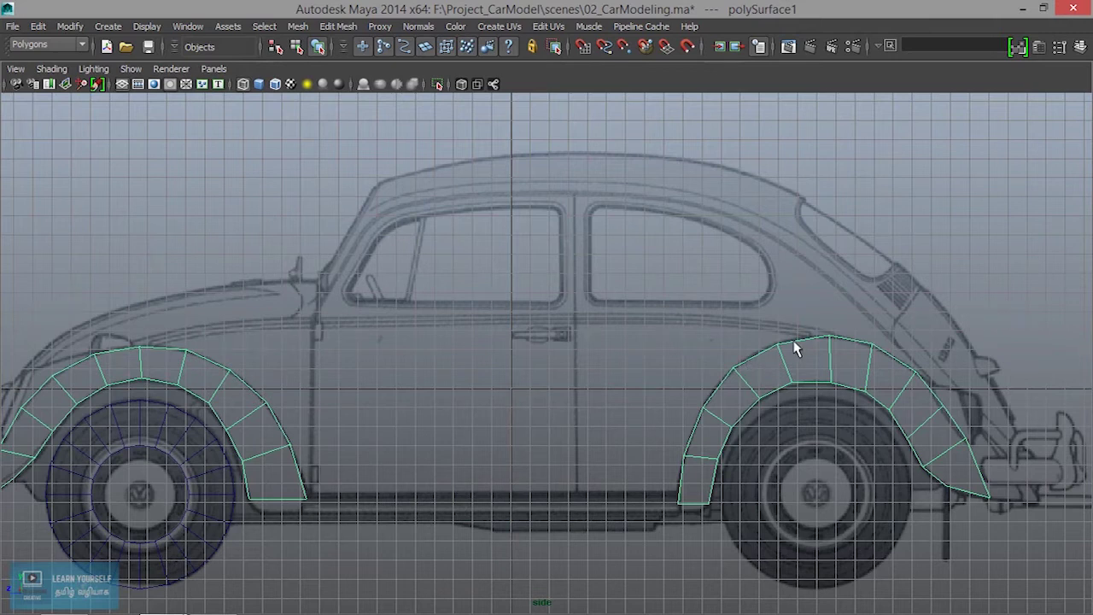
Shift the two cross edges nearest the rear lower end of the front fender down along the fender outline
right_click_drag(279, 461, 276, 191)
left_click(266, 462)
key("w")
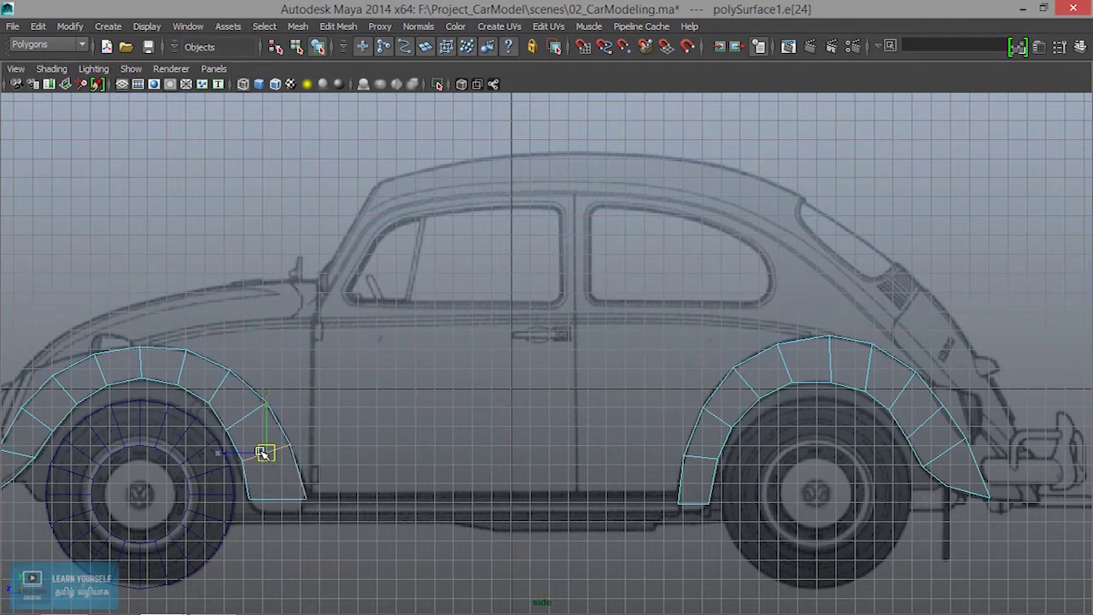
left_click(247, 416)
left_click_drag(246, 416, 258, 434)
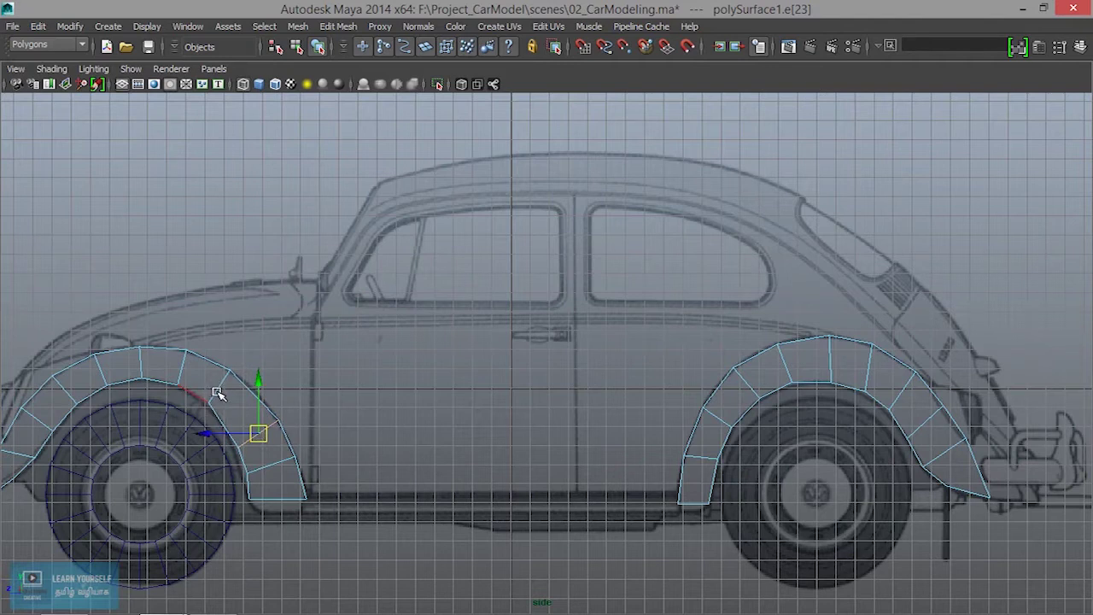
Insert an edge loop across the front fender, in the wide segment behind the top of the wheel arch
left_click(219, 390)
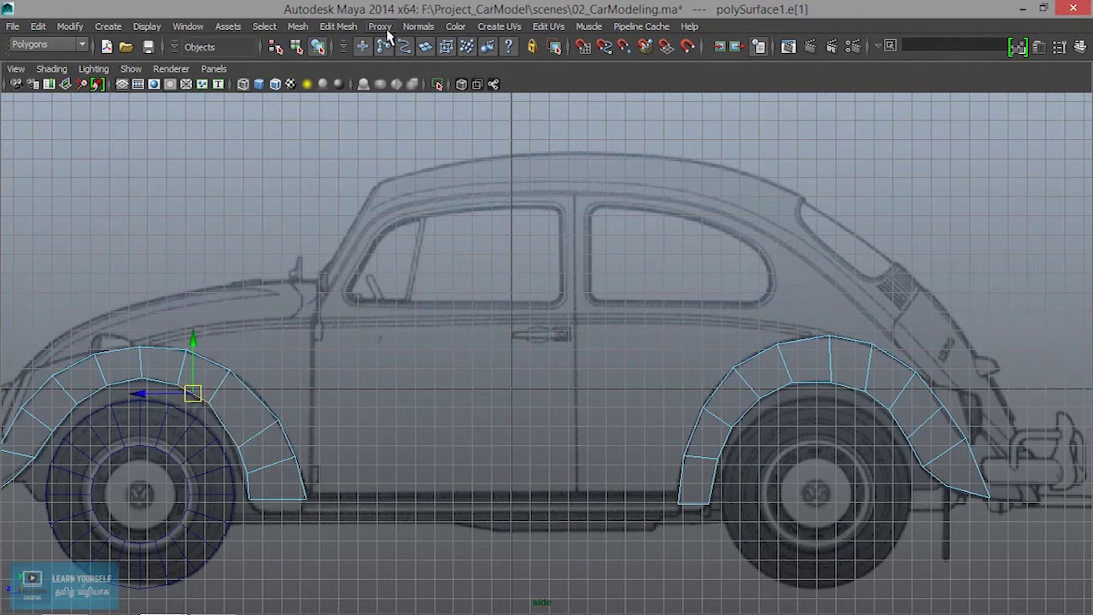
left_click(348, 26)
left_click(378, 183)
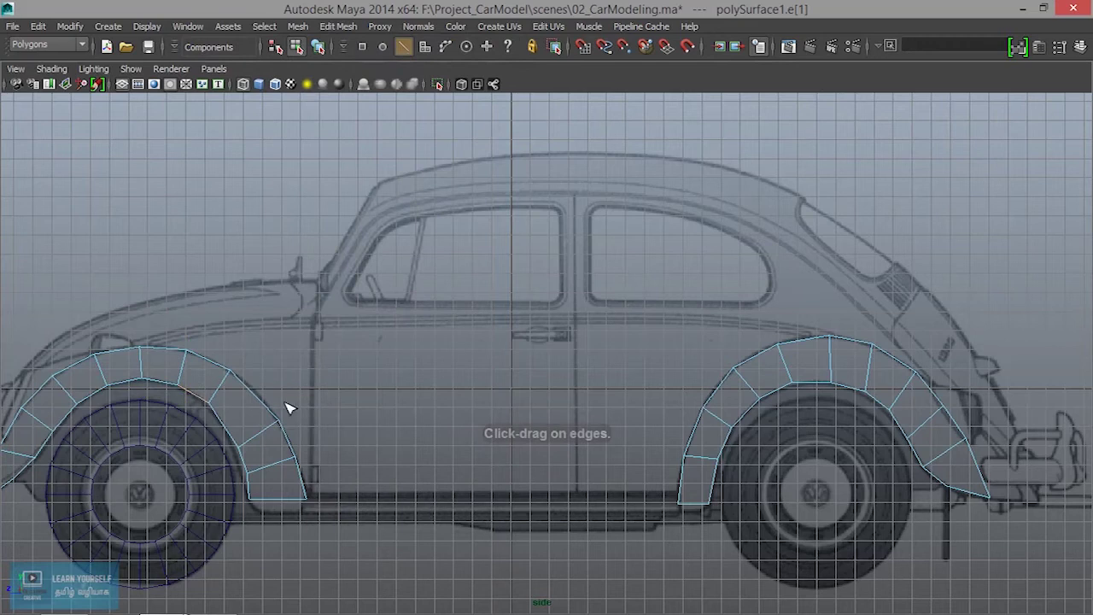
left_click(262, 402)
Align the new loop's outer vertex and the rear fender's upper outer vertices with the blueprint's fender outlines
right_click_drag(254, 233, 195, 235)
left_click(259, 396)
key("w")
left_click_drag(258, 398, 259, 396)
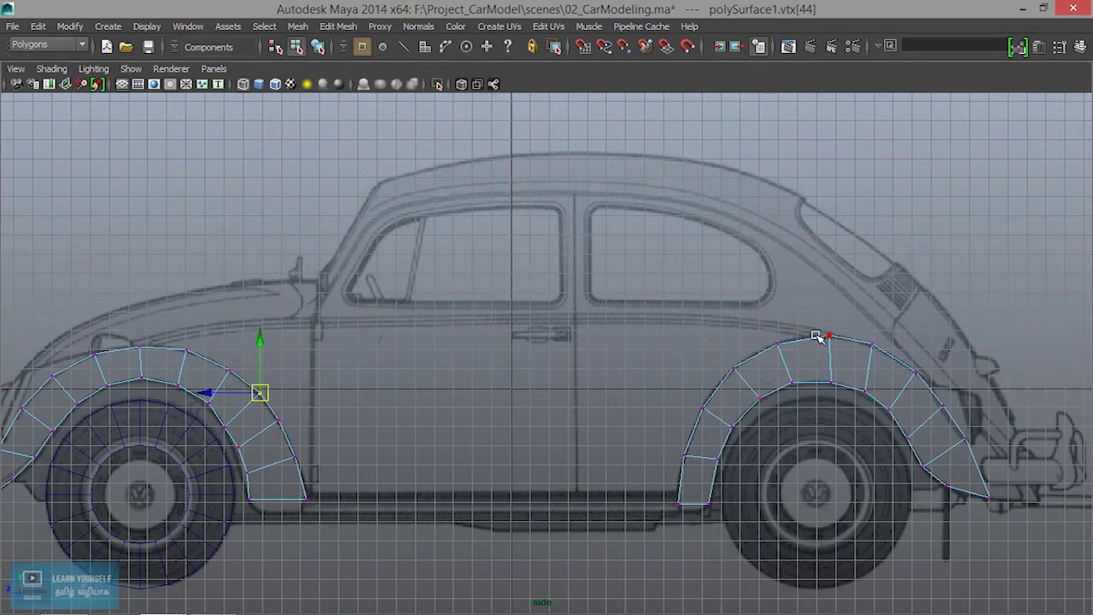
left_click_drag(750, 337, 768, 347)
left_click_drag(812, 318, 876, 350)
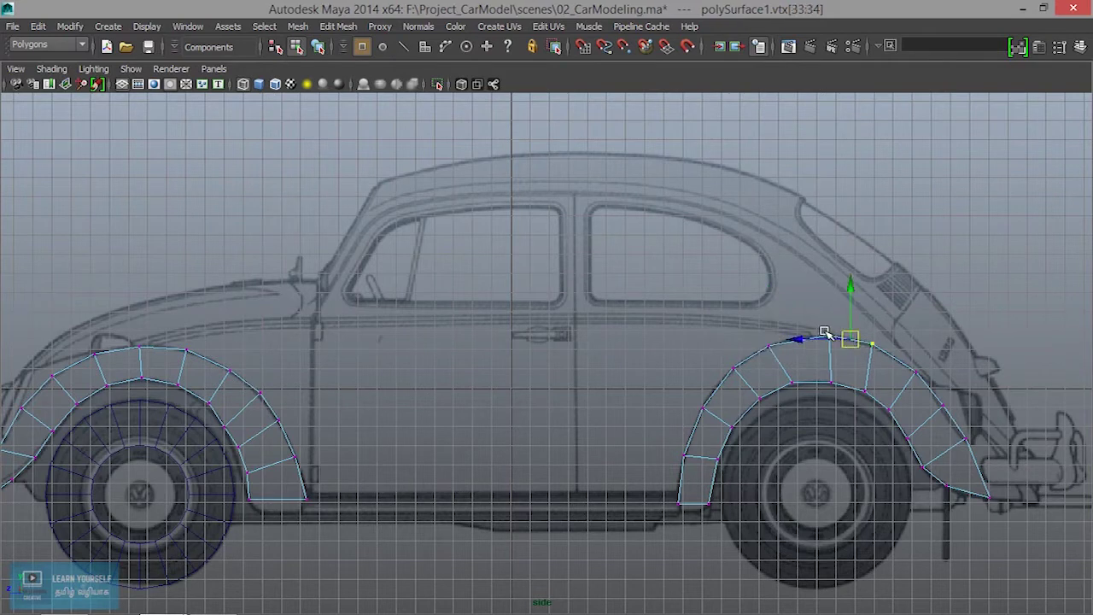
mouse_move(817, 330)
left_mouse_down()
mouse_move(839, 348)
mouse_move(823, 334)
left_mouse_up()
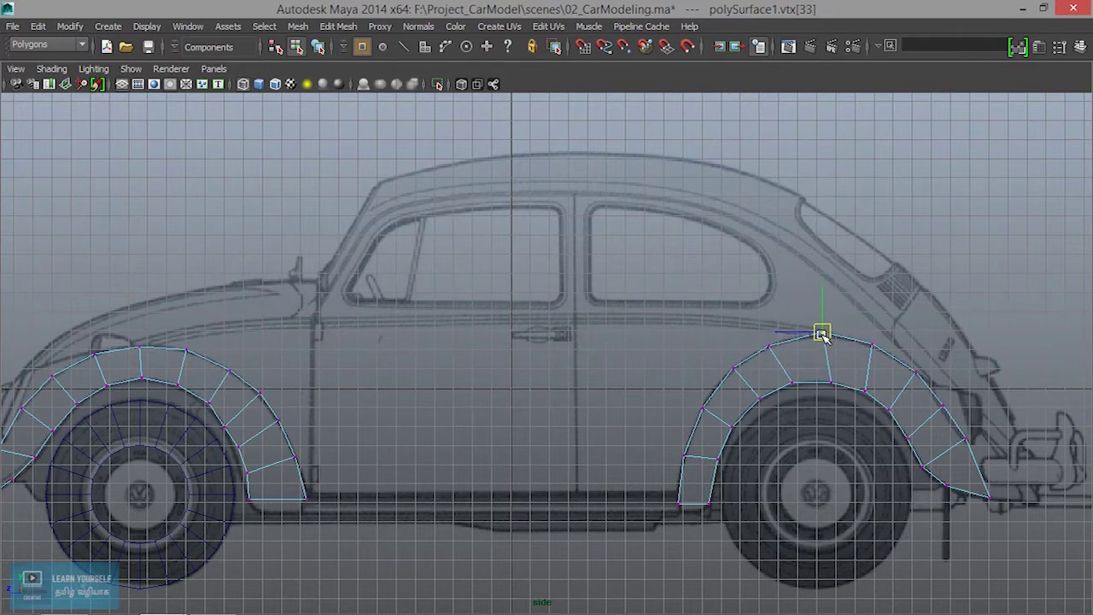
left_click(701, 410)
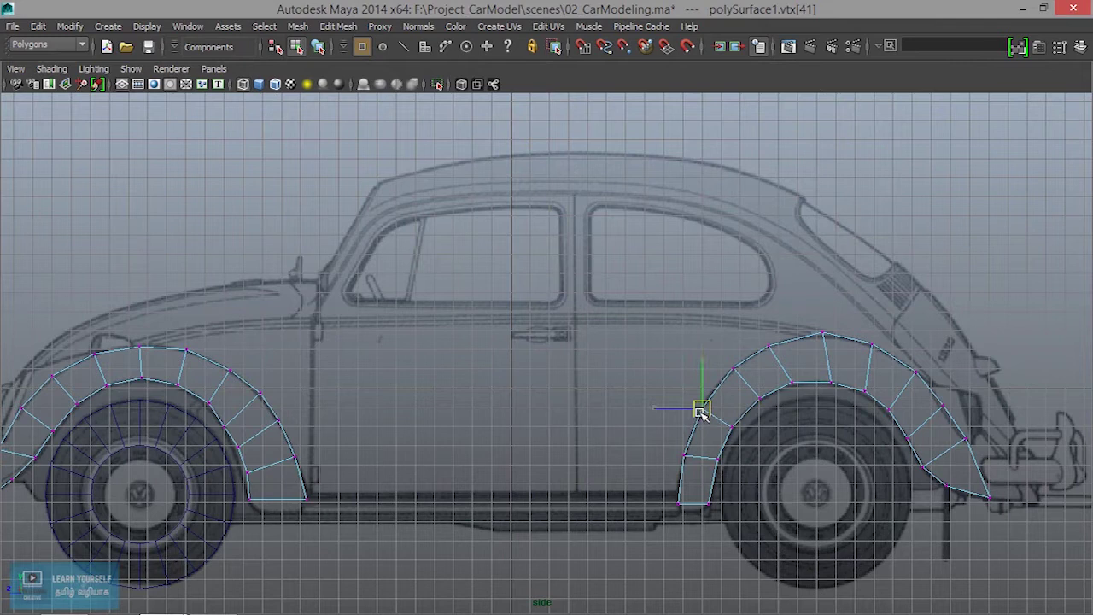
right_click_drag(239, 378, 298, 210)
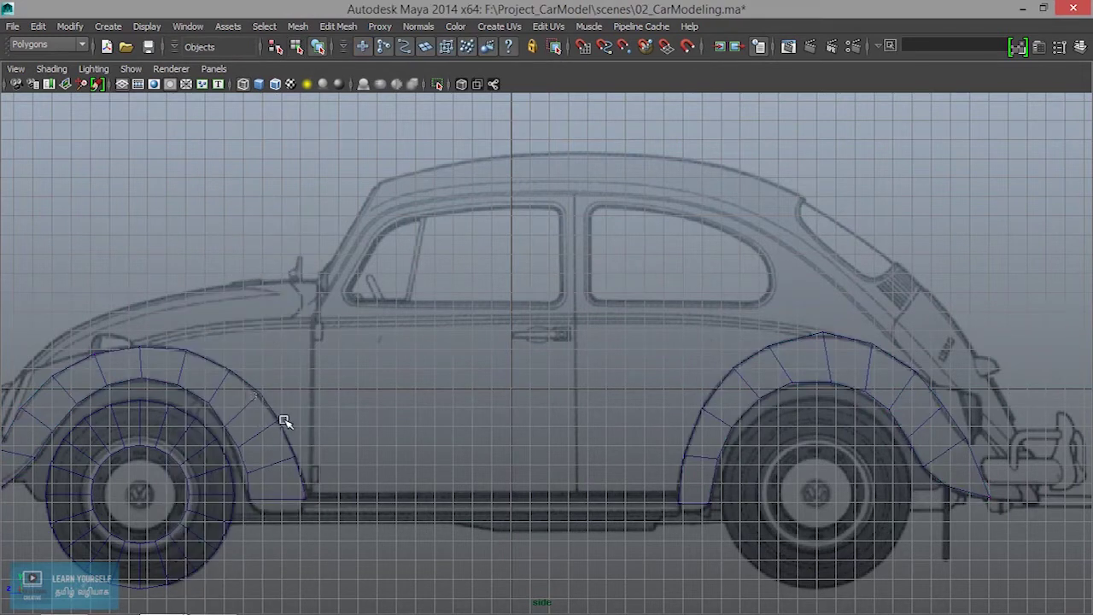
Bridge the five facing outer edges of the front and rear fenders using reset options: linear path, 5 divisions
right_click_drag(261, 405, 256, 196)
left_click(196, 351)
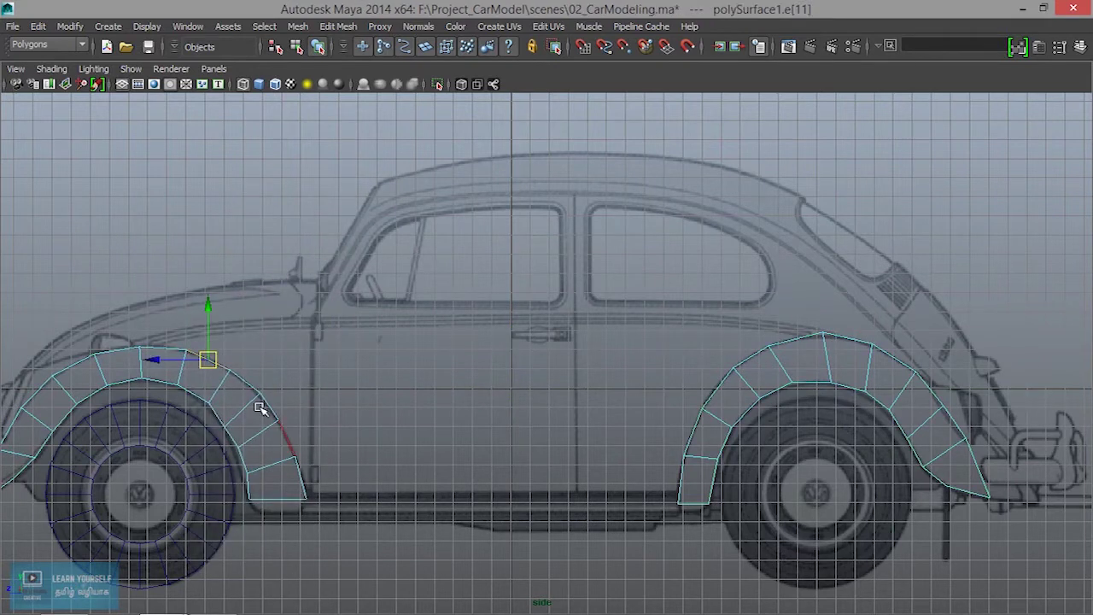
left_click(242, 376, "shift")
left_click(284, 425, "shift")
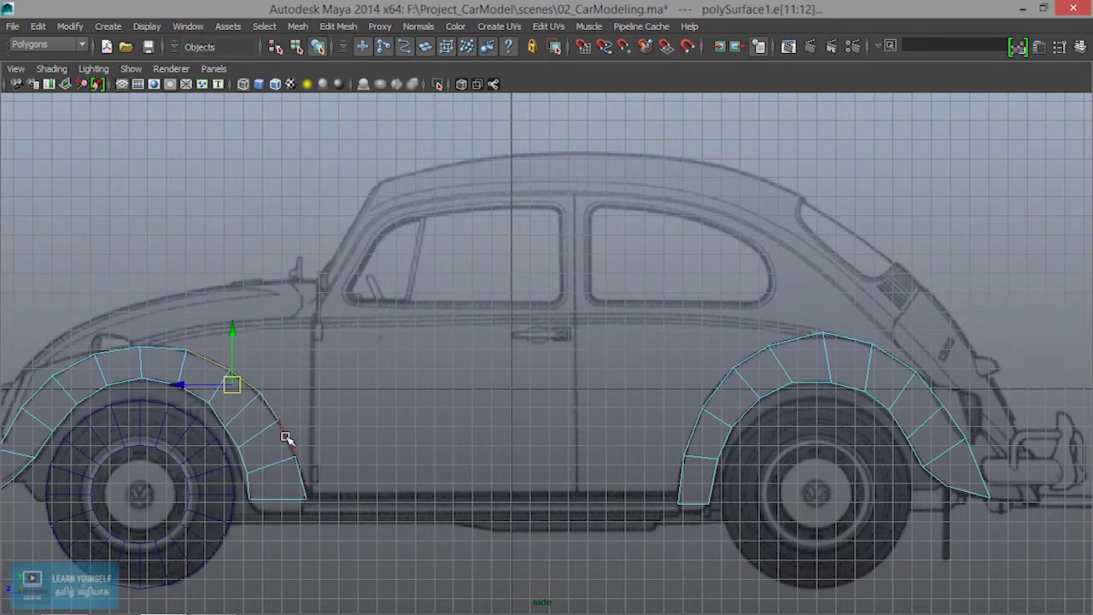
left_click(304, 481, "shift")
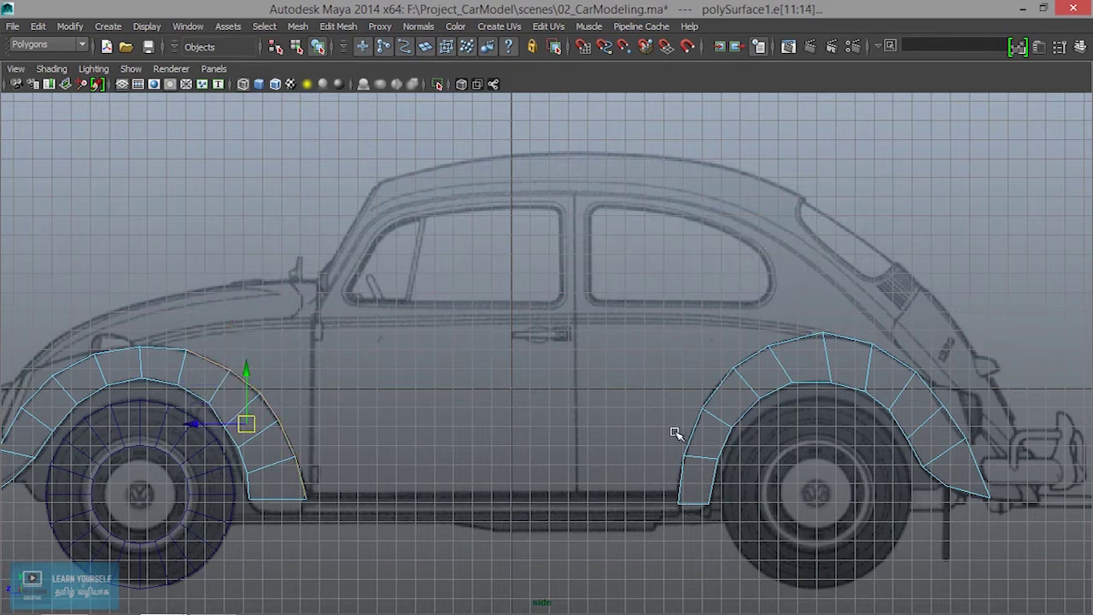
left_click(682, 484, "shift")
left_click(693, 437, "shift")
left_click(717, 390, "shift")
left_click(750, 358, "shift")
left_click(807, 352, "shift")
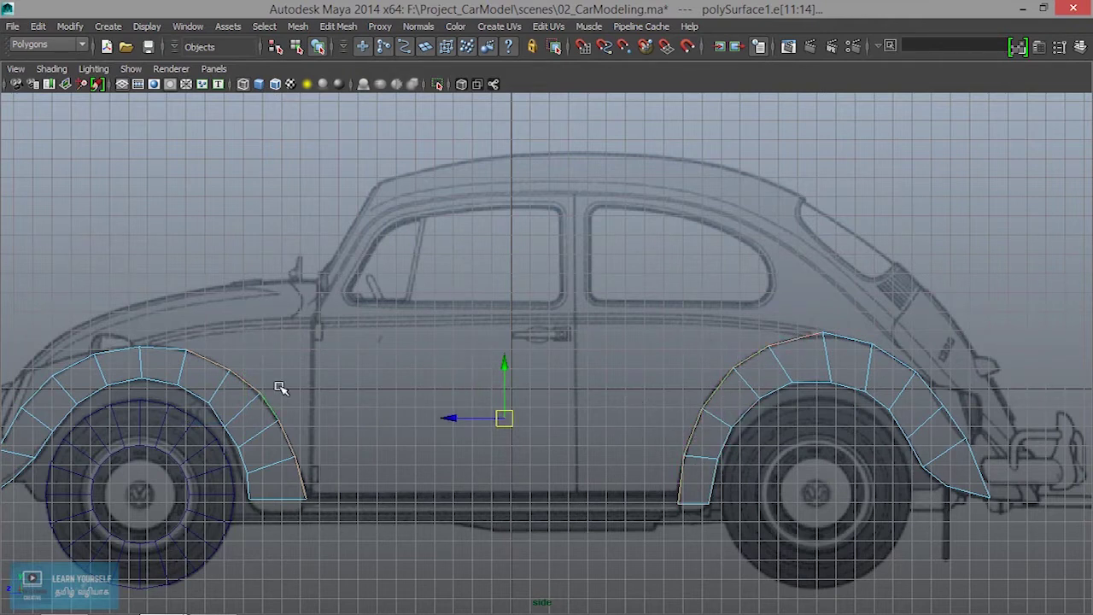
left_click(212, 365, "shift")
left_click(693, 437, "shift")
left_click(720, 390, "shift")
left_click(749, 358, "shift")
left_click(806, 349, "shift")
left_click(338, 27)
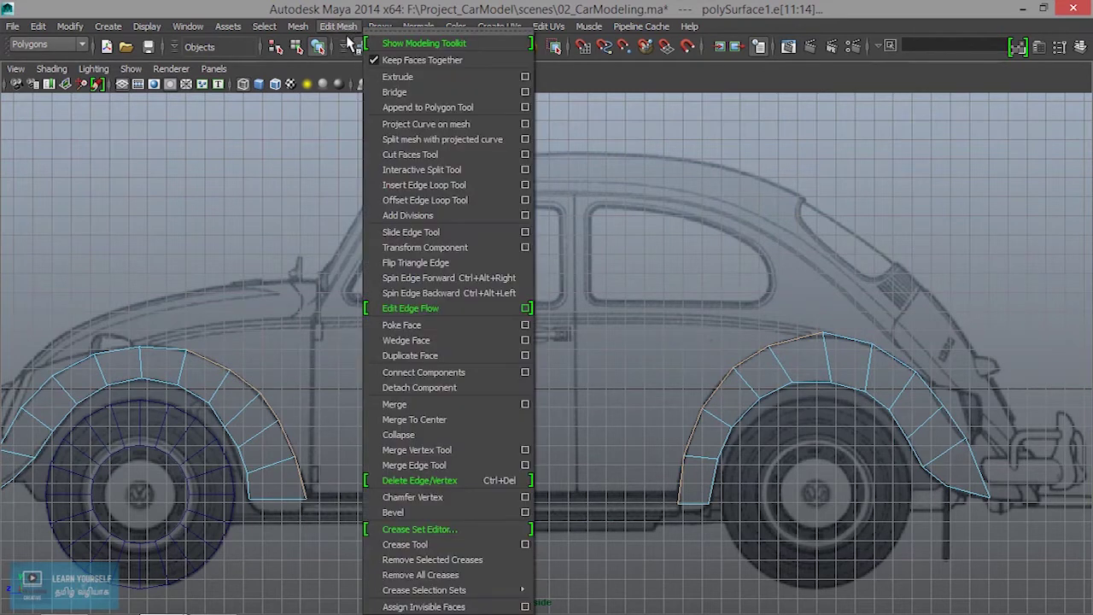
left_click(525, 94)
left_click(436, 33)
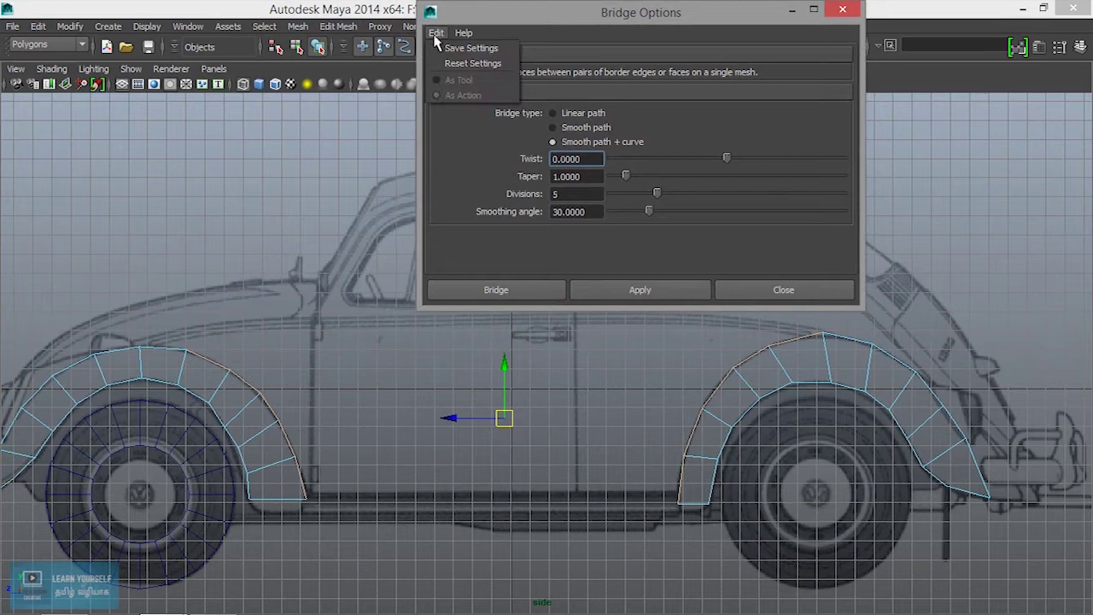
left_click(446, 64)
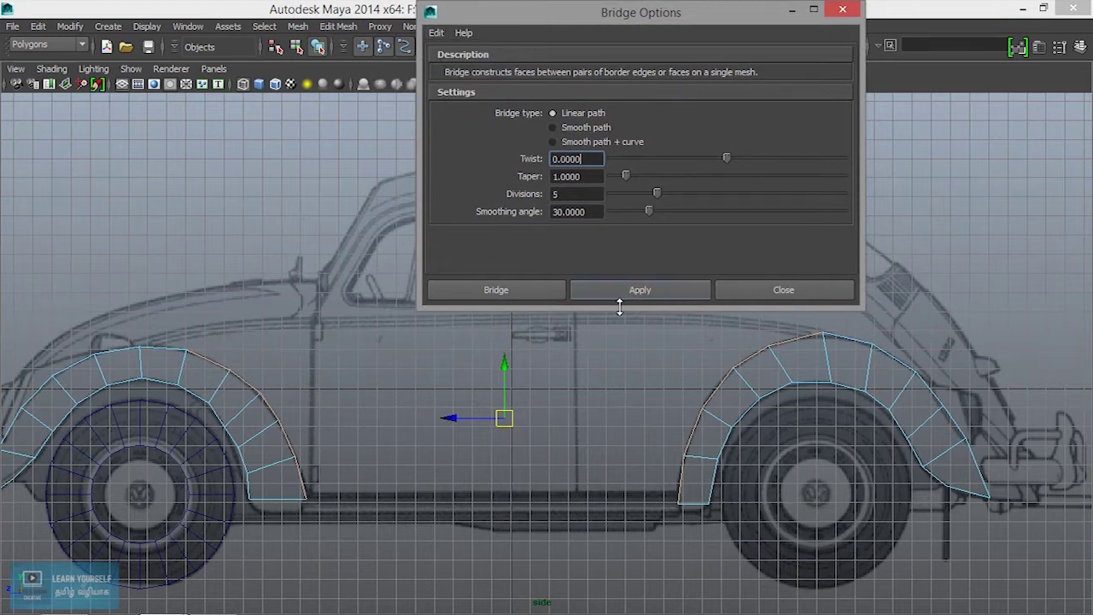
left_click(527, 292)
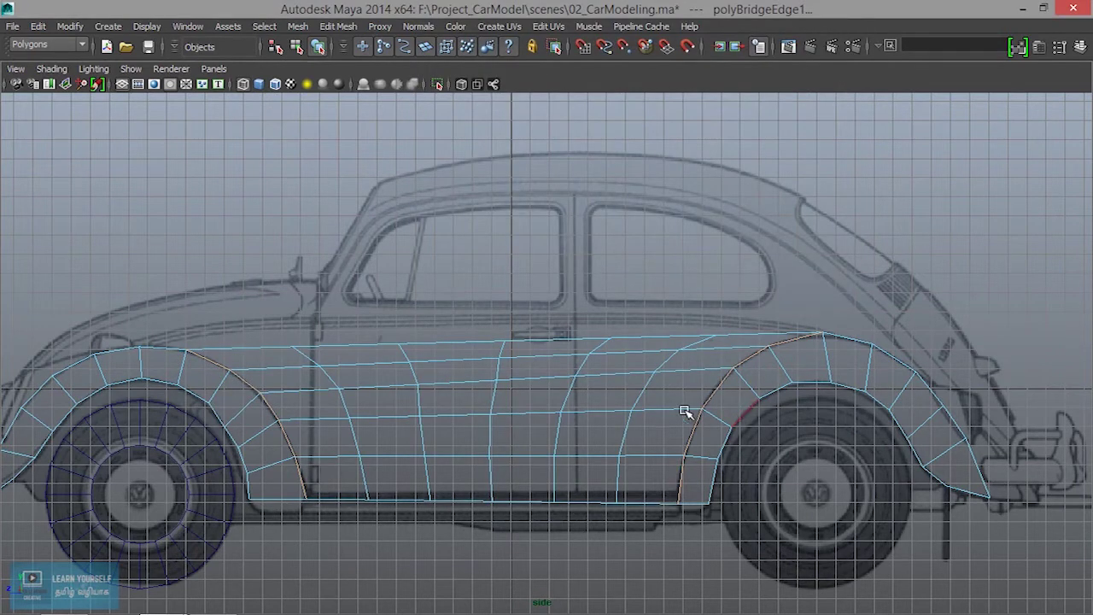
Nudge the front fender vertex where the bridge's top edge begins slightly forward along the fender outline
scroll(512, 419, "up", 2)
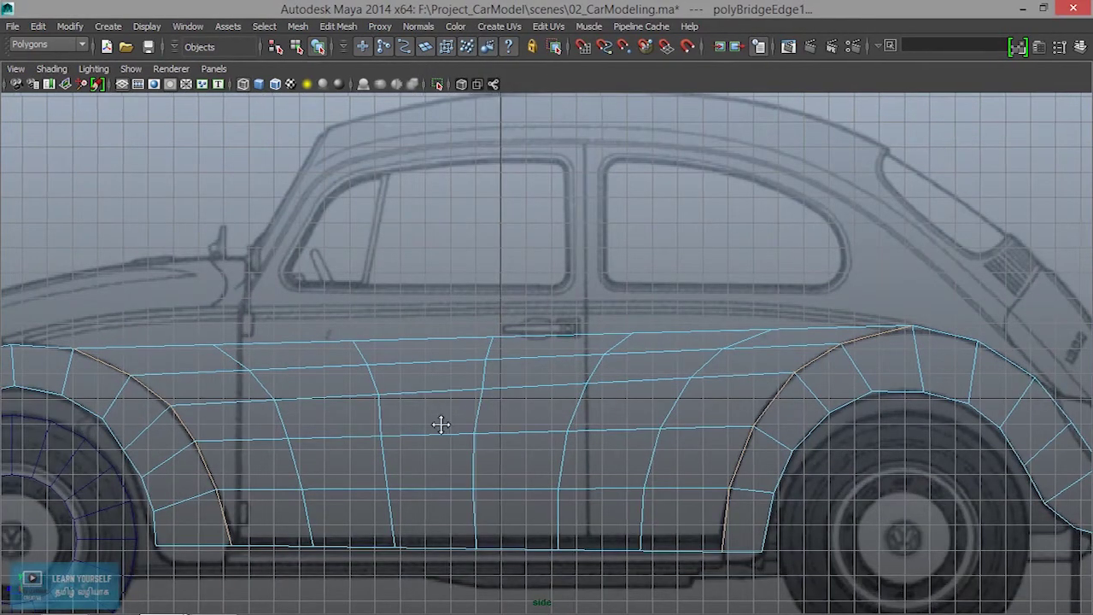
middle_click_drag(400, 421, 835, 420, "alt")
scroll(695, 413, "up", 3)
right_click_drag(513, 349, 450, 220)
left_click(477, 343)
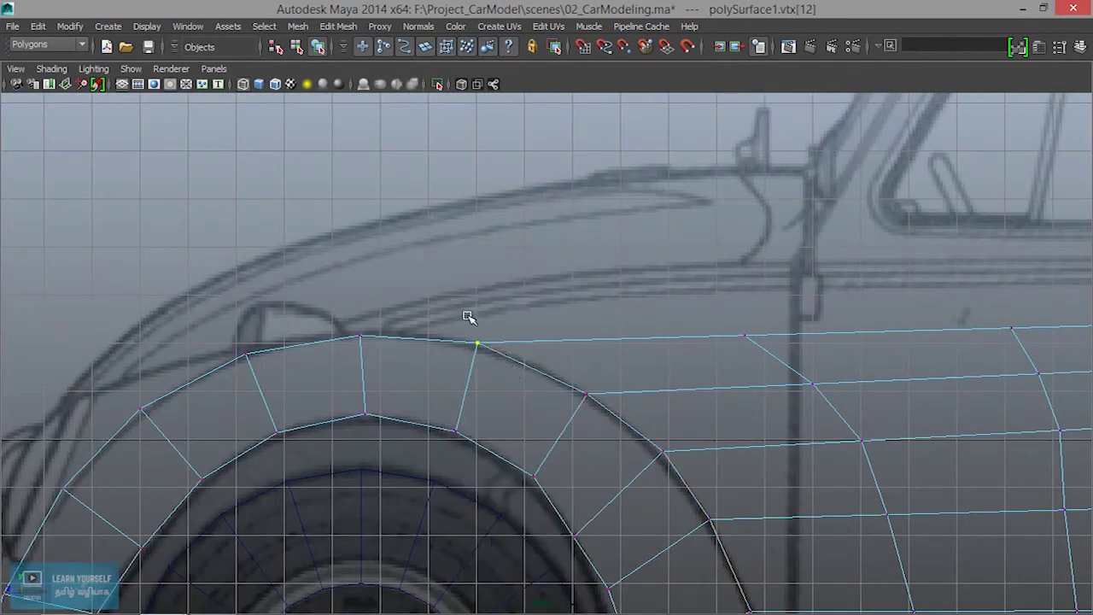
left_click(439, 329)
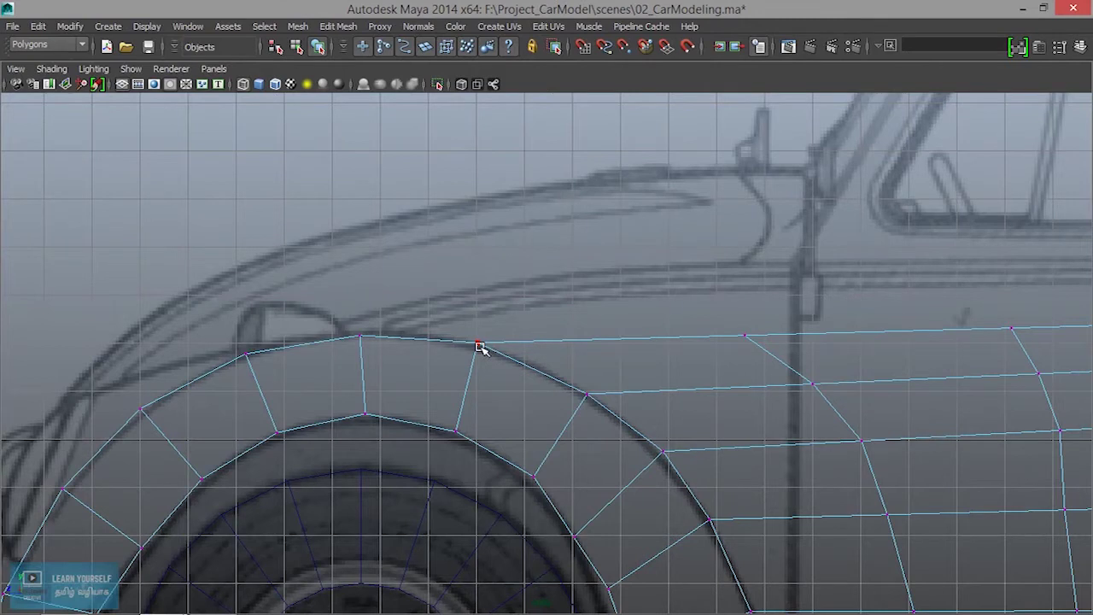
left_click(477, 343)
mouse_move(475, 340)
left_mouse_down()
mouse_move(429, 335)
mouse_move(462, 344)
left_mouse_up()
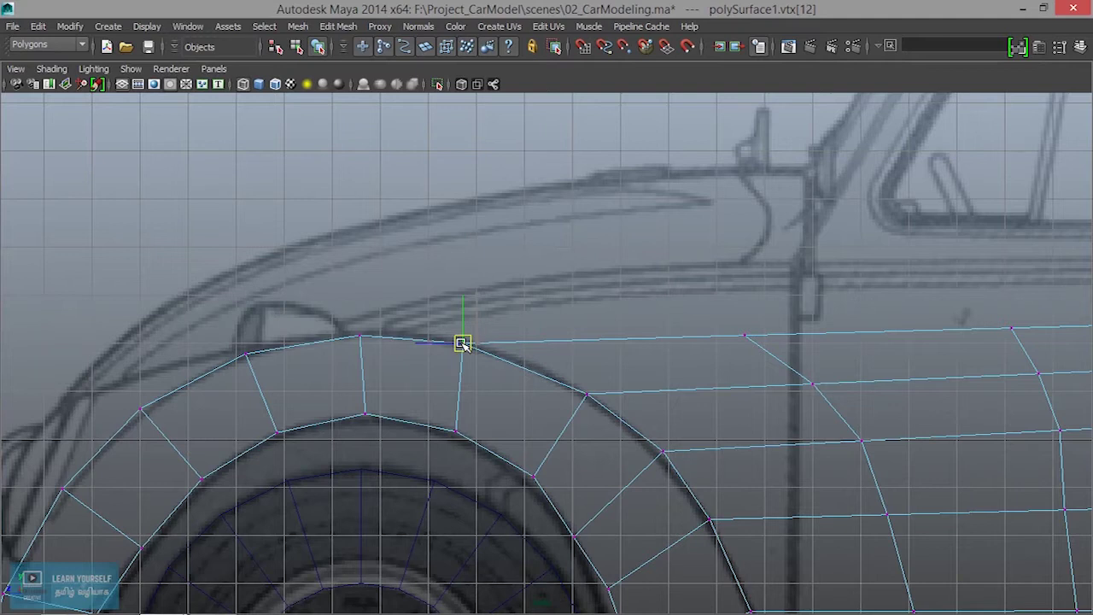
Raise the first four top-edge vertices of the bridged side panel to the body line below the windows
middle_click_drag(725, 393, 548, 359, "alt")
left_click(567, 301)
left_click_drag(567, 301, 503, 258)
middle_click_drag(746, 407, 412, 333, "alt")
left_click(453, 287)
left_click_drag(454, 288, 456, 246)
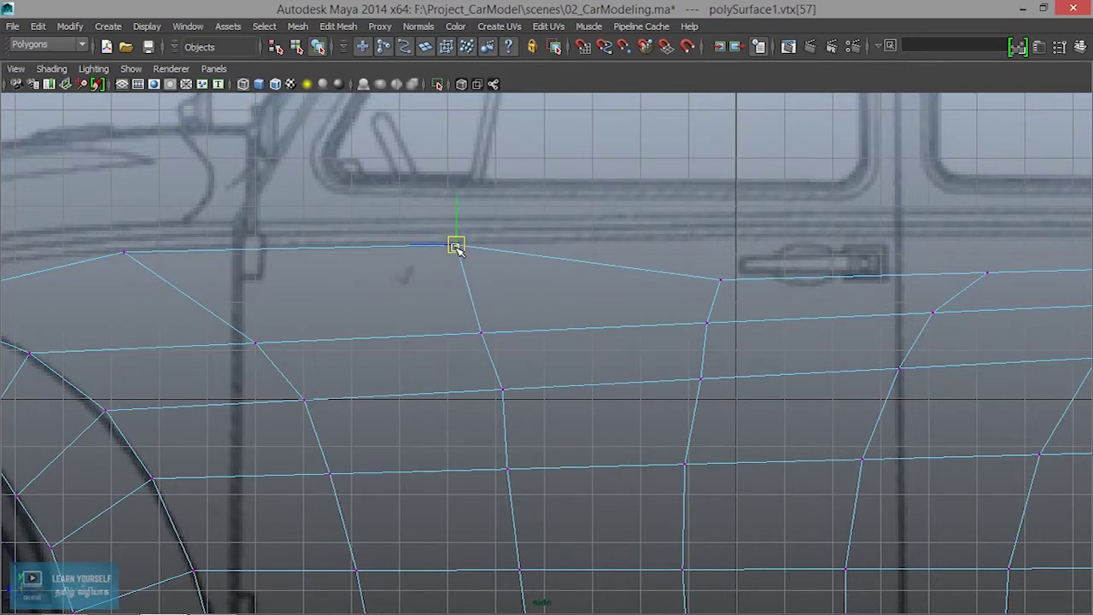
middle_click_drag(488, 276, 342, 349, "alt")
left_click(349, 328)
left_click_drag(350, 276, 354, 236)
middle_click_drag(355, 248, 382, 350, "alt")
left_click(366, 336)
left_click_drag(364, 294, 368, 254)
Raise the last top-edge panel vertex to the body line and shift the rear fender's top vertex forward along its outline
middle_click_drag(560, 379, 320, 390, "alt")
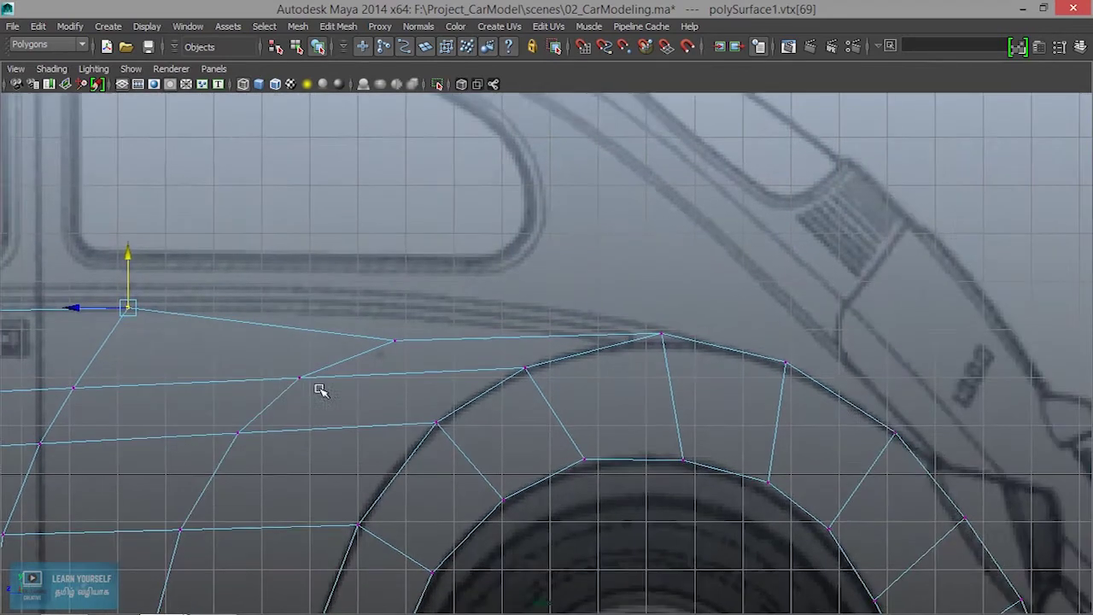
left_click(394, 339)
left_click_drag(394, 340, 400, 316)
left_click(674, 337)
left_click_drag(675, 337, 642, 339)
Move the two rearmost vertical edge loops of the side panel back toward the rear fender
middle_click_drag(743, 381, 1044, 303, "alt")
scroll(847, 507, "down", 2)
middle_click_drag(846, 508, 871, 304, "alt")
scroll(703, 461, "down", 2)
middle_click_drag(457, 266, 498, 469, "alt")
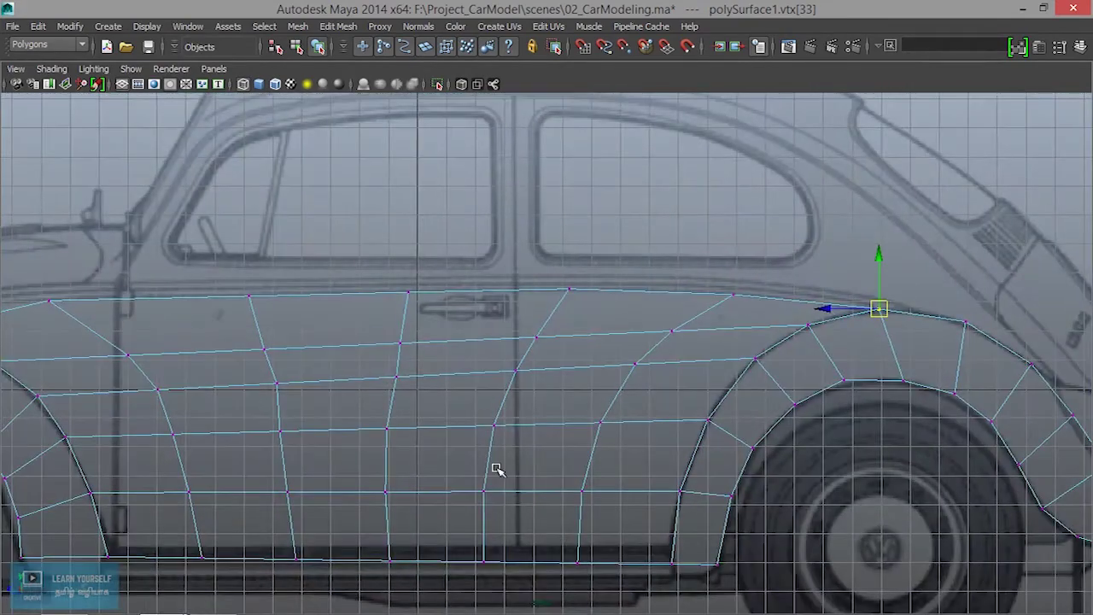
scroll(572, 543, "down", 2)
scroll(572, 544, "up", 5)
left_click(568, 216)
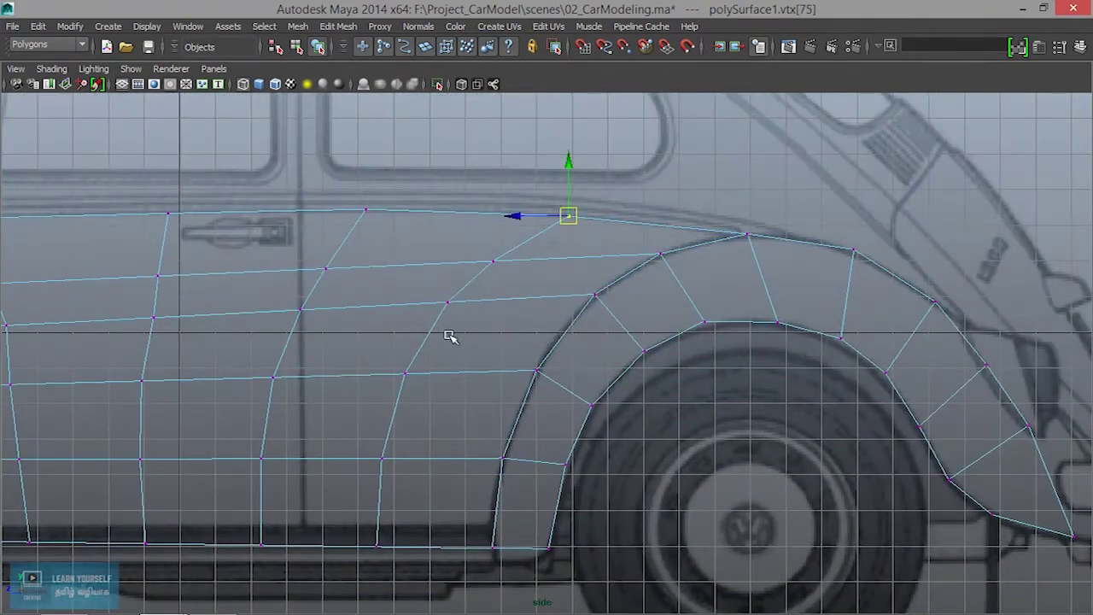
right_click_drag(427, 235, 429, 195)
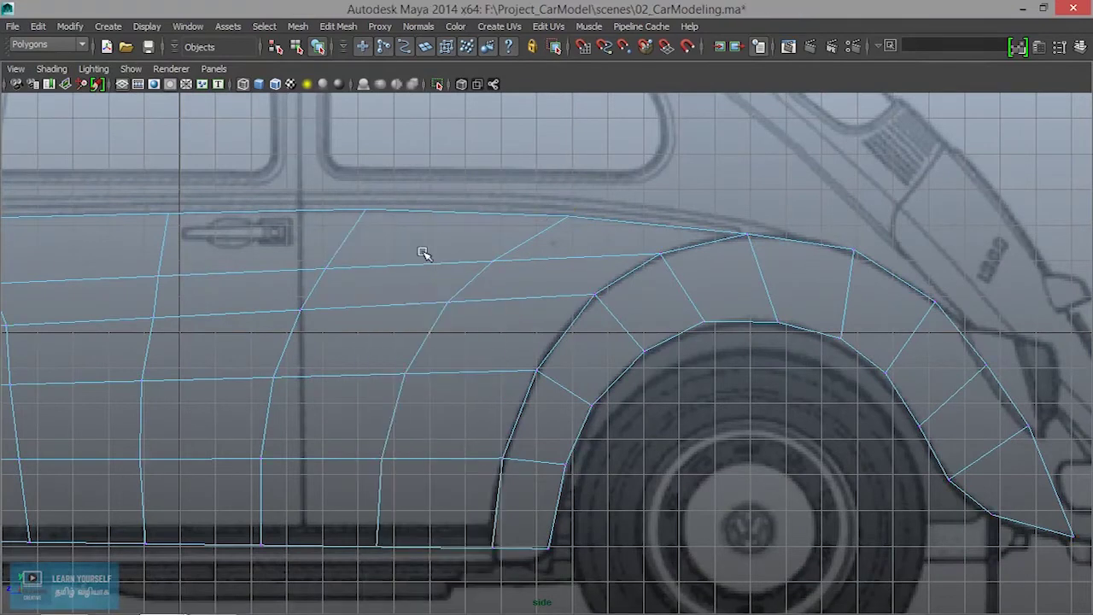
double_click(427, 333)
left_click_drag(419, 382, 475, 386)
double_click(282, 349)
left_click_drag(261, 377, 371, 379)
middle_click_drag(427, 454, 703, 427, "alt")
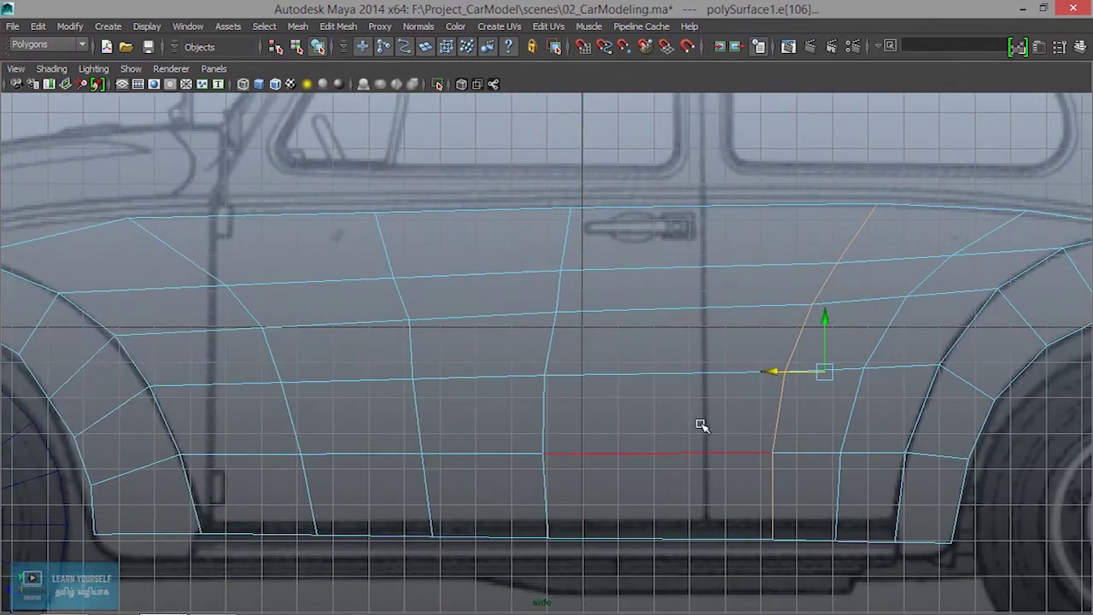
double_click(550, 342)
middle_click_drag(507, 395, 282, 346, "alt")
double_click(282, 346)
left_click_drag(272, 377, 371, 380)
middle_click_drag(370, 398, 825, 445, "alt")
Move the side panel's middle vertical edge loop back to the door's rear seam and straighten it
double_click(552, 340)
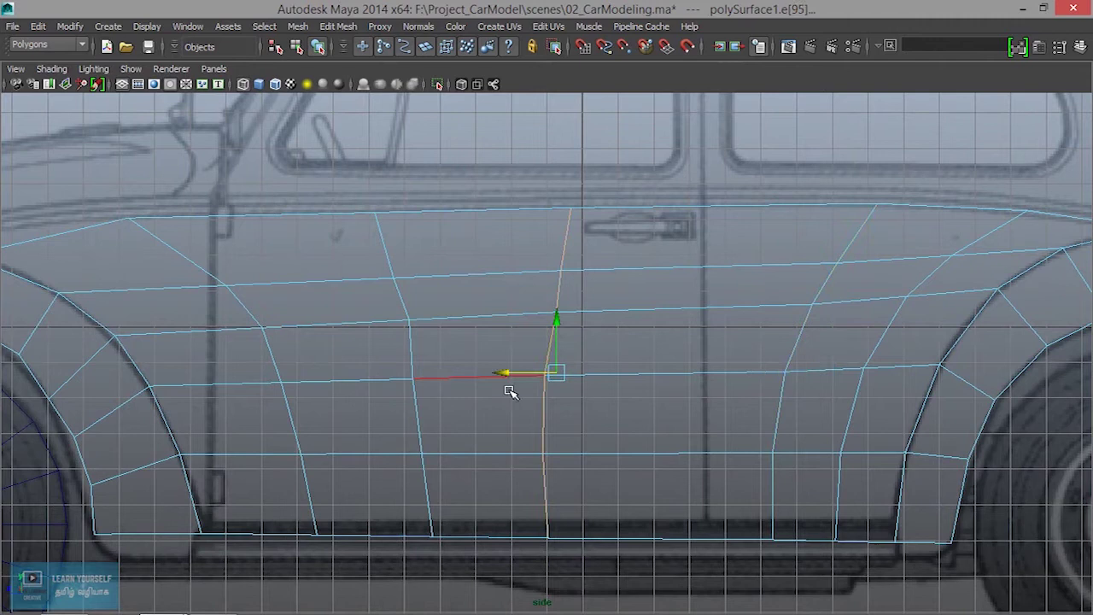
left_click_drag(501, 374, 651, 376)
key("w")
middle_click_drag(674, 437, 655, 432, "alt")
Move the second vertical edge loop back to just ahead of the door's rear seam and flatten it into a straight line
double_click(383, 301)
left_click_drag(353, 383, 552, 385)
left_click_drag(678, 370, 605, 369)
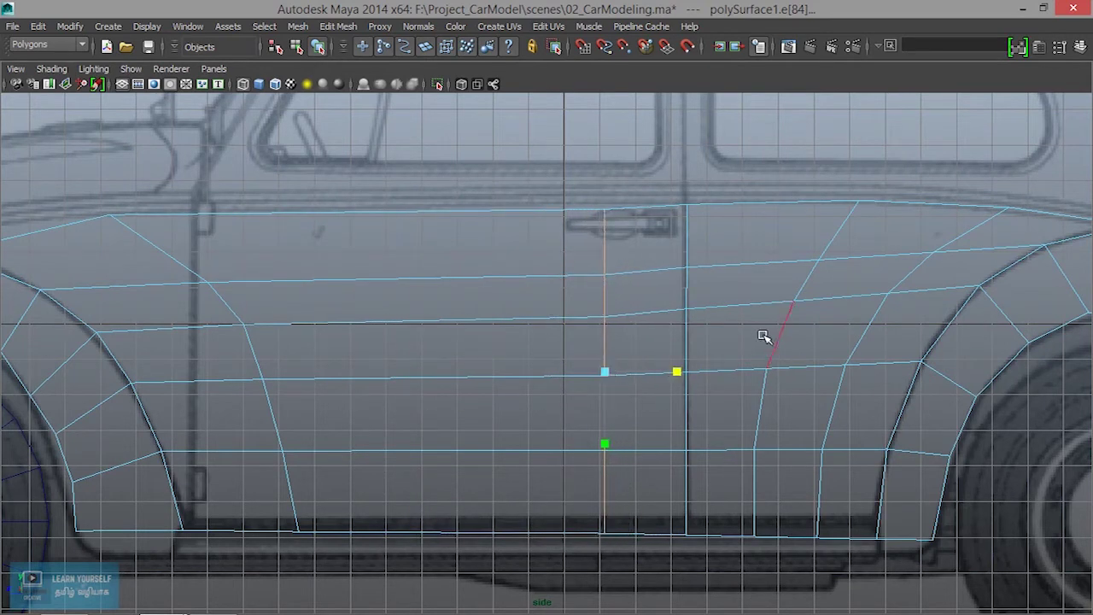
Shift the edge loop behind the door's rear seam rearward and move the loop ahead of the seam to the front of the door
double_click(778, 336)
left_click_drag(741, 368, 767, 369)
double_click(603, 363)
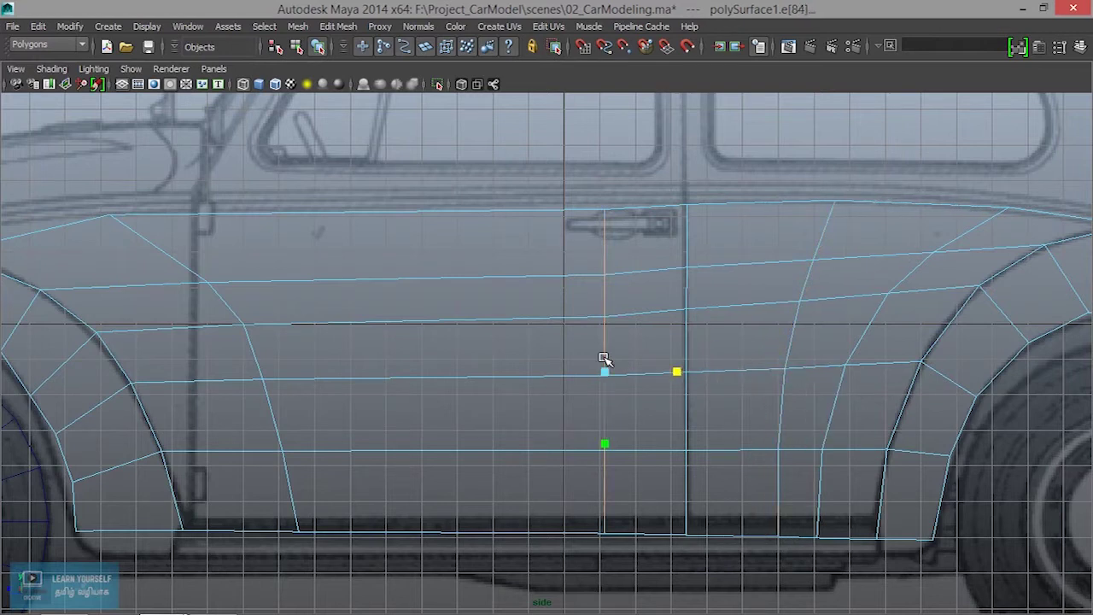
key("w")
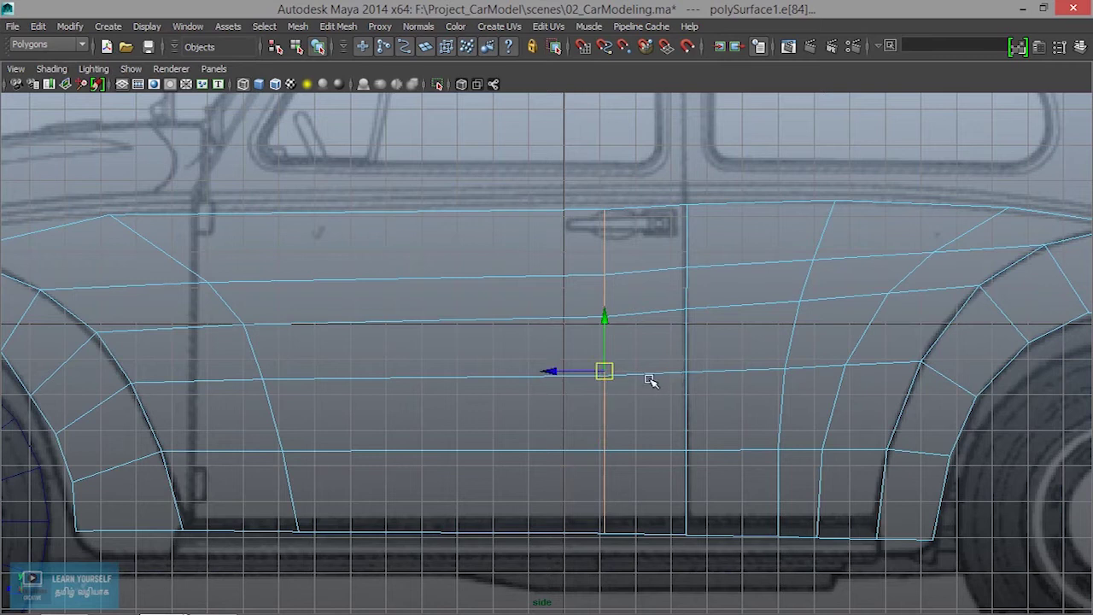
left_click_drag(550, 372, 285, 372)
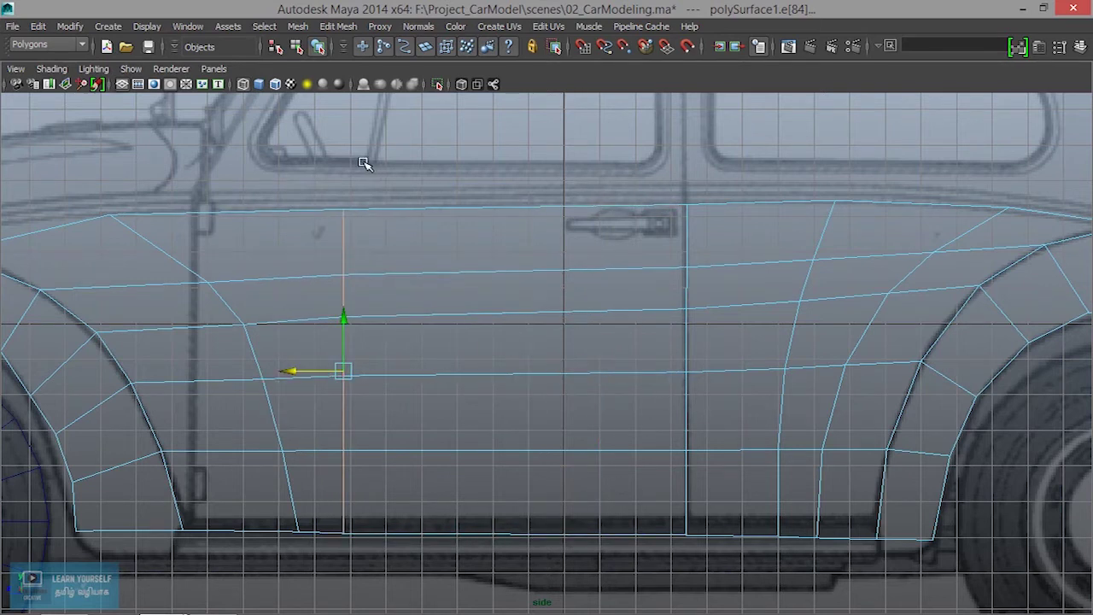
Insert four vertical edge loops across the door between its foremost straight loop and the rear seam
left_click(334, 28)
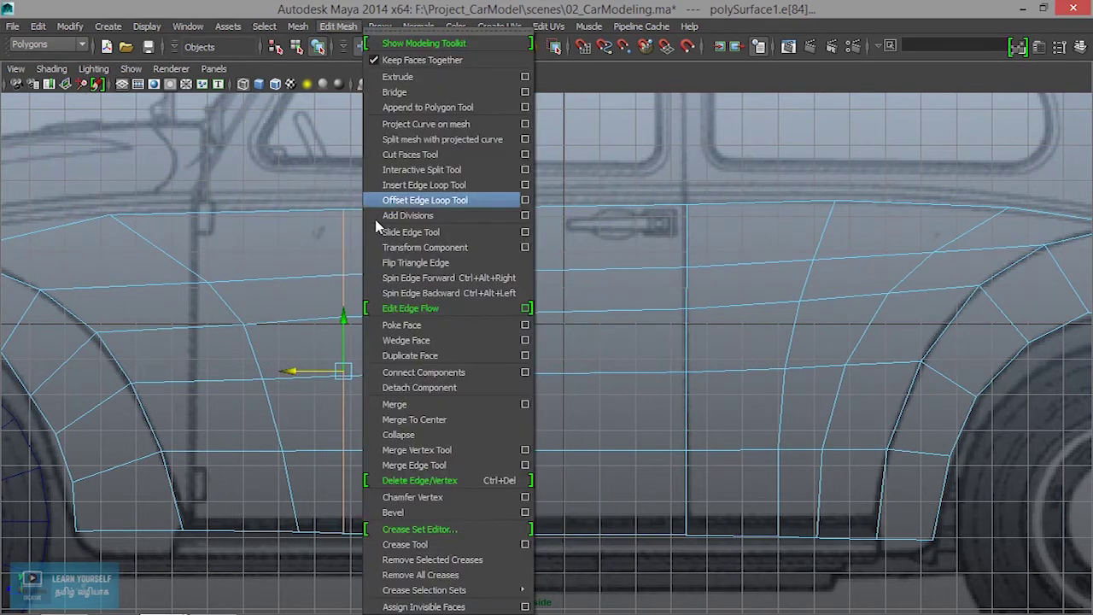
left_click(425, 184)
left_click(420, 314)
left_click_drag(501, 318, 504, 318)
left_click_drag(574, 318, 574, 317)
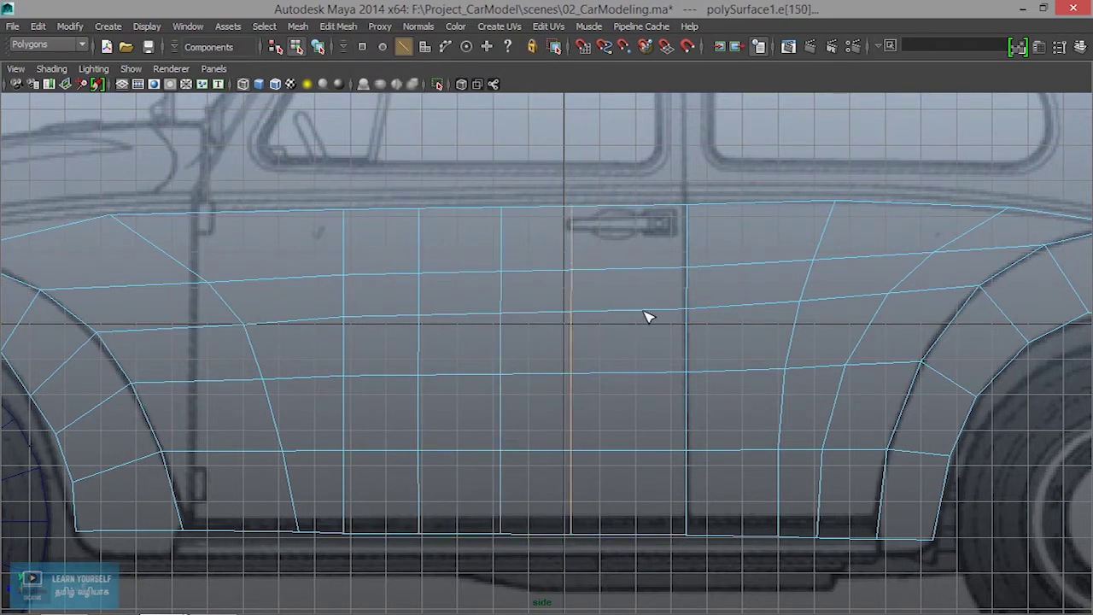
left_click_drag(646, 316, 642, 317)
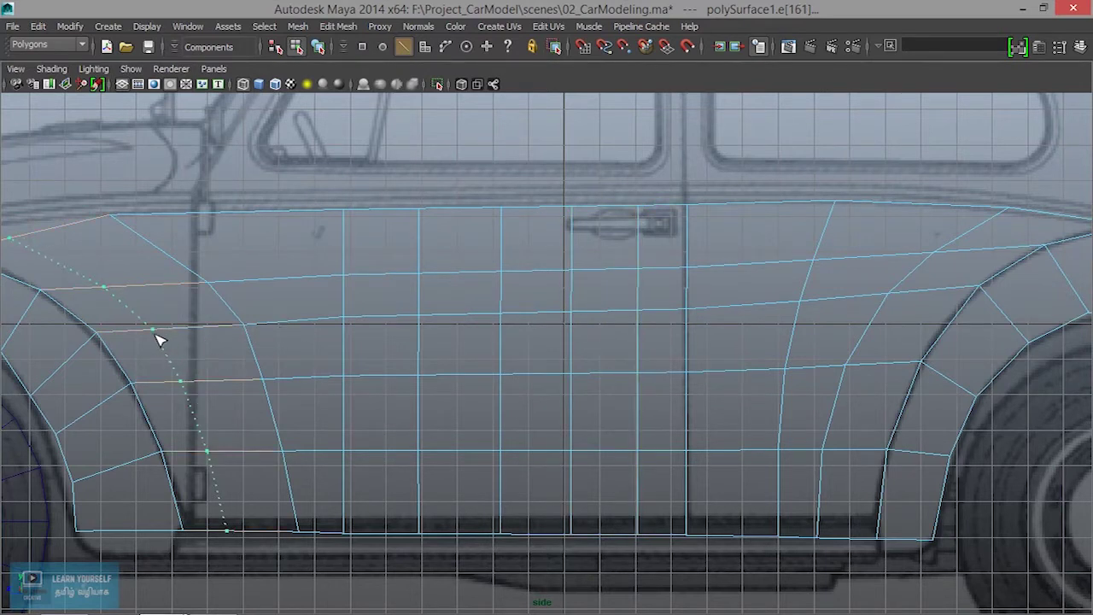
Insert three more vertical edge loops: one near the front fender, one in the door's front section, and one just behind its rear seam
left_click(186, 339)
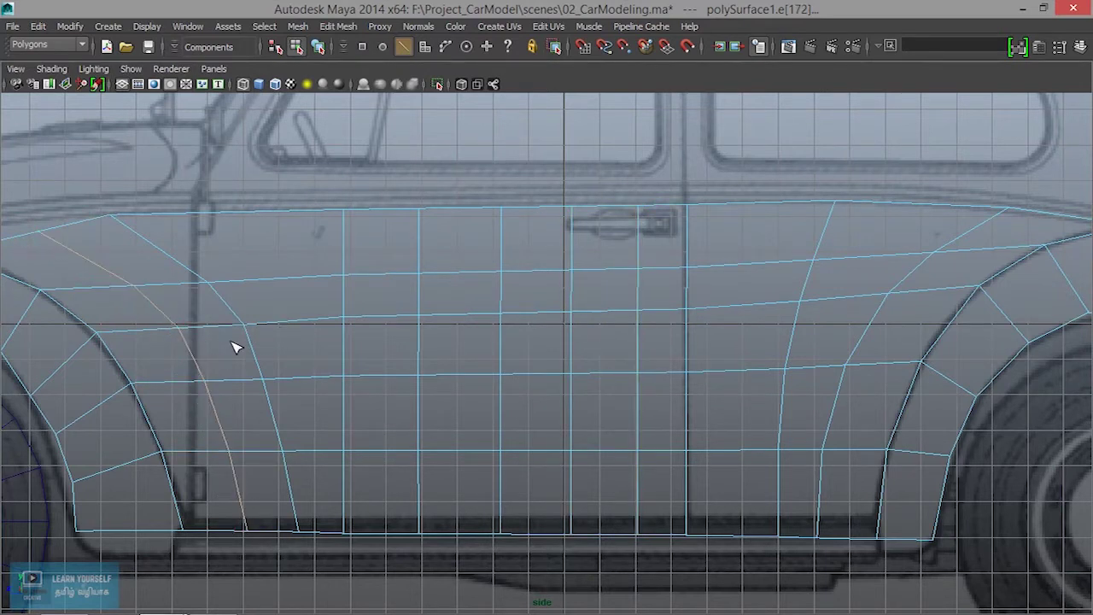
left_click(305, 325)
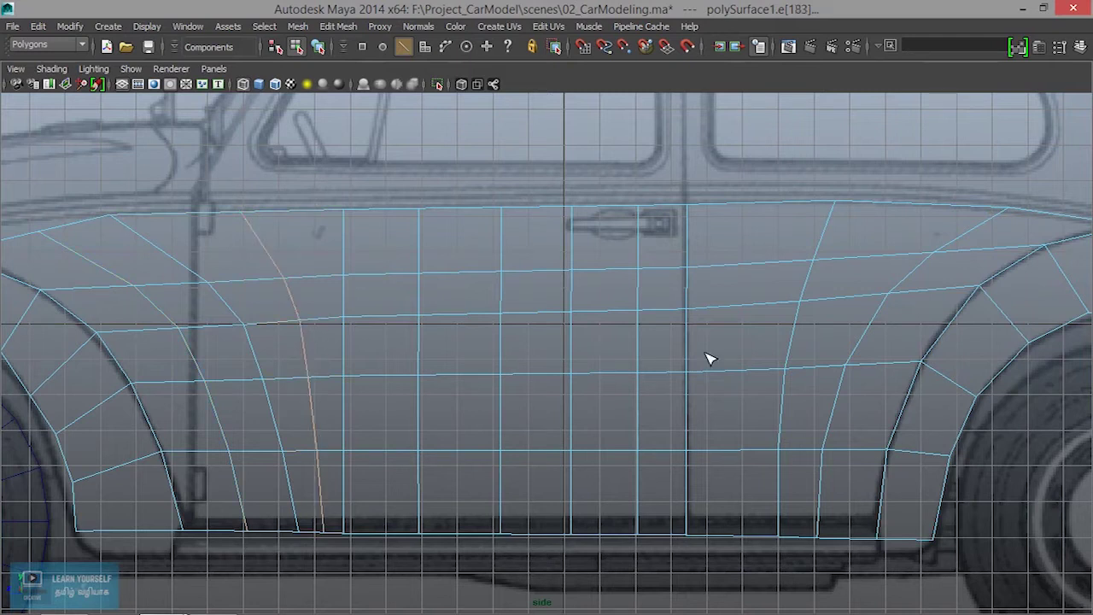
left_click(747, 313)
key("w")
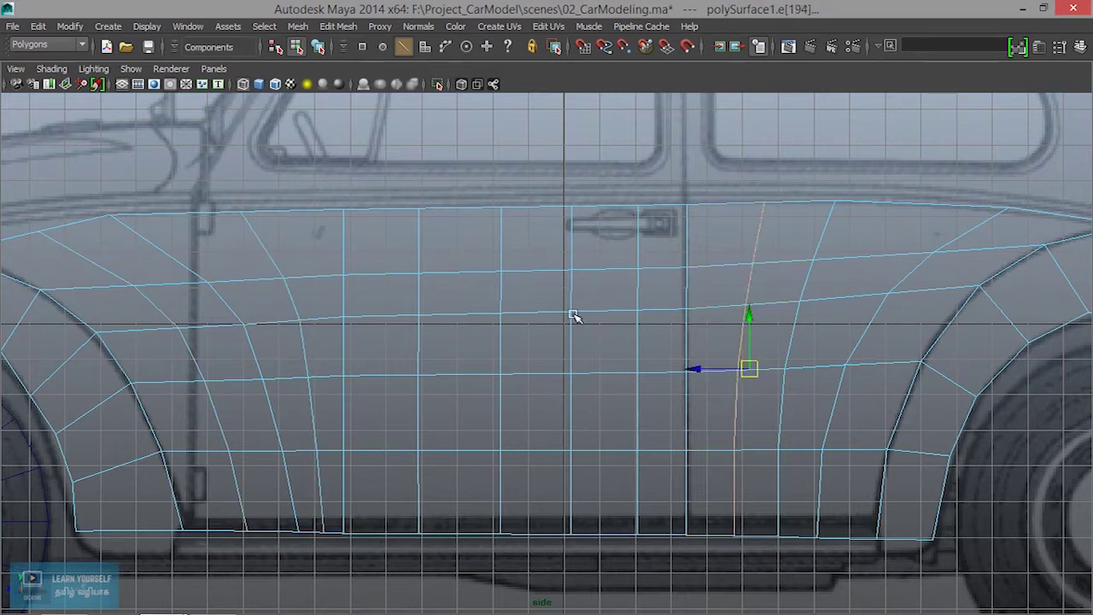
Move the door's foremost straight edge loop and the curved loop ahead of it slightly rearward to even the spacing
right_click_drag(346, 234, 349, 190)
double_click(342, 366)
left_click_drag(293, 371, 304, 371)
double_click(299, 352)
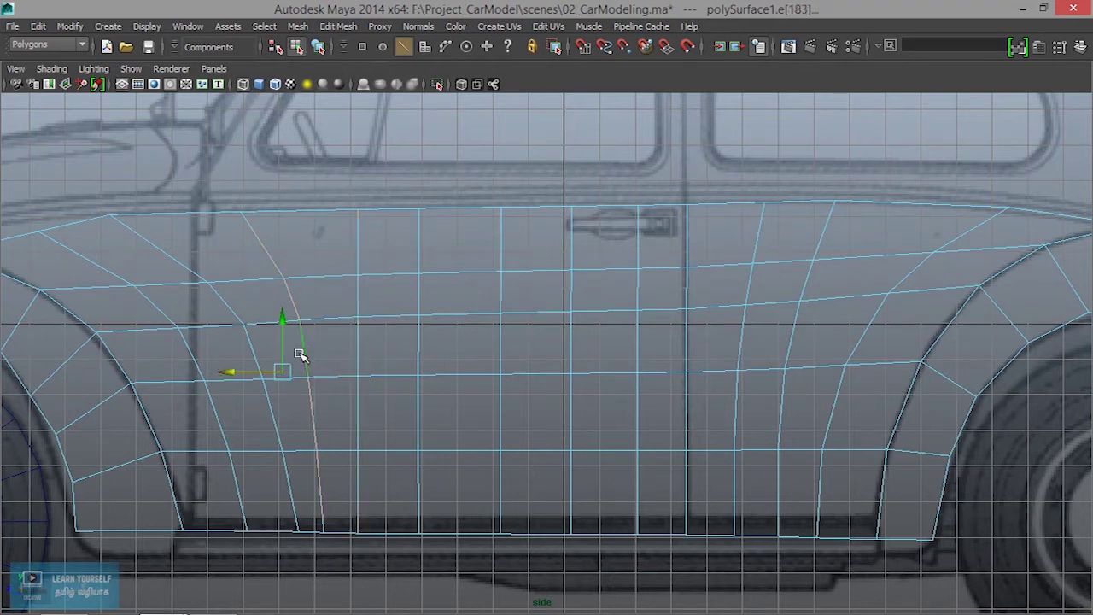
left_click_drag(237, 371, 242, 371)
Move the two curved edge loops nearest the front fender slightly forward
double_click(214, 415)
left_click_drag(88, 381, 77, 381)
double_click(250, 343)
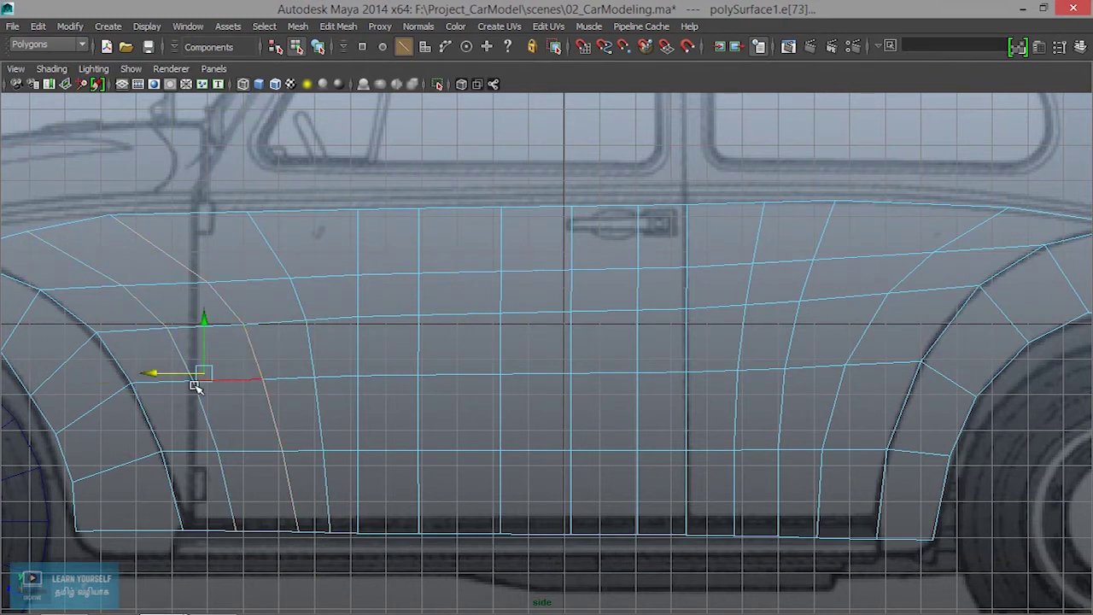
left_click_drag(150, 375, 145, 374)
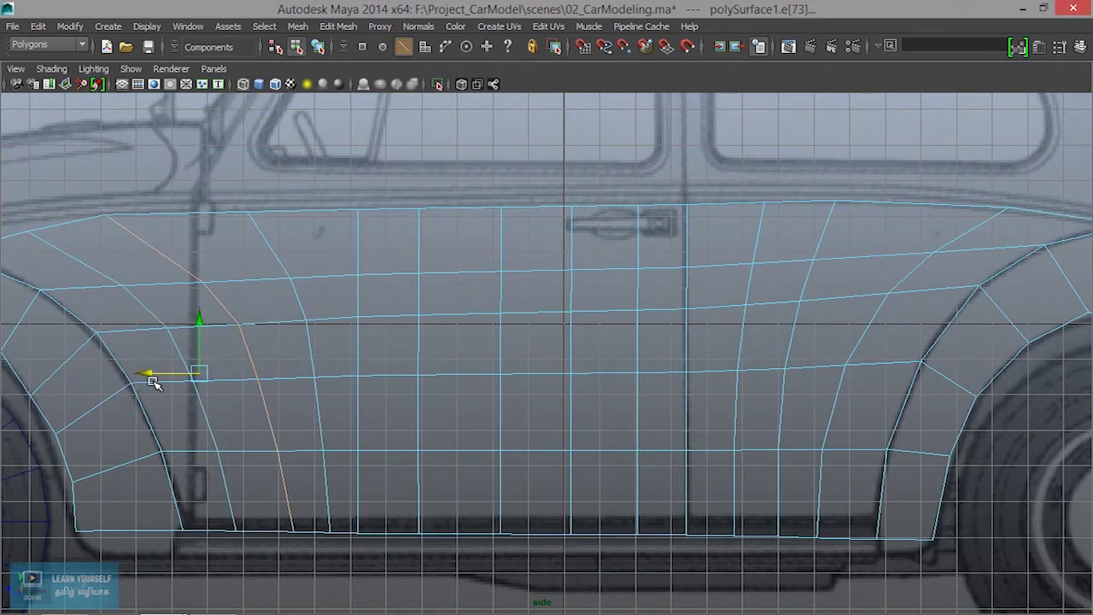
middle_click_drag(385, 456, 527, 287, "alt")
middle_click_drag(489, 449, 299, 508, "alt")
scroll(336, 491, "down", 3)
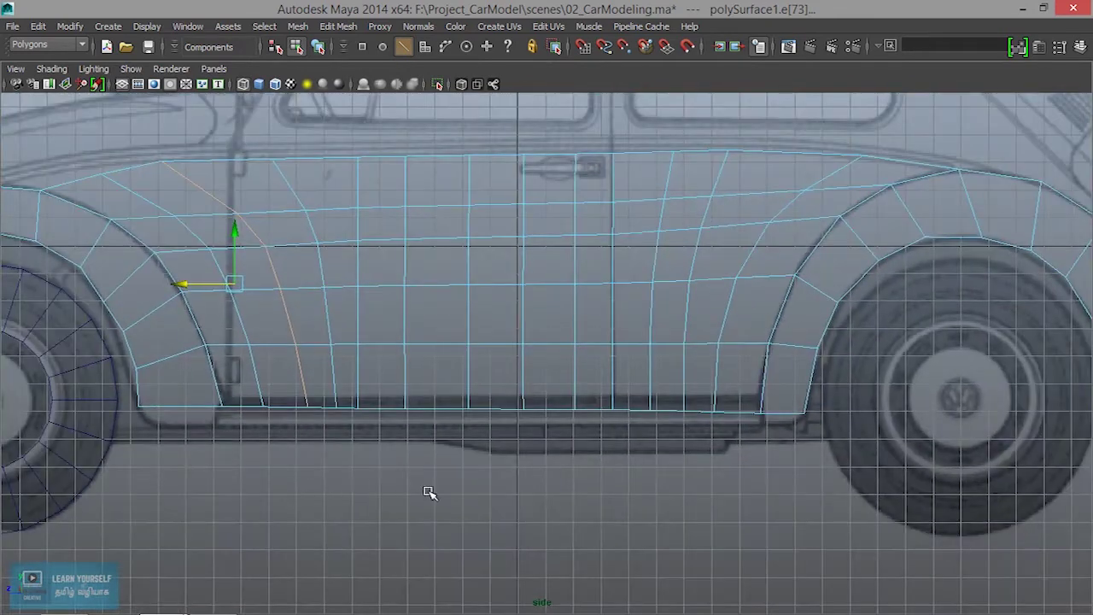
left_click_drag(134, 405, 858, 462)
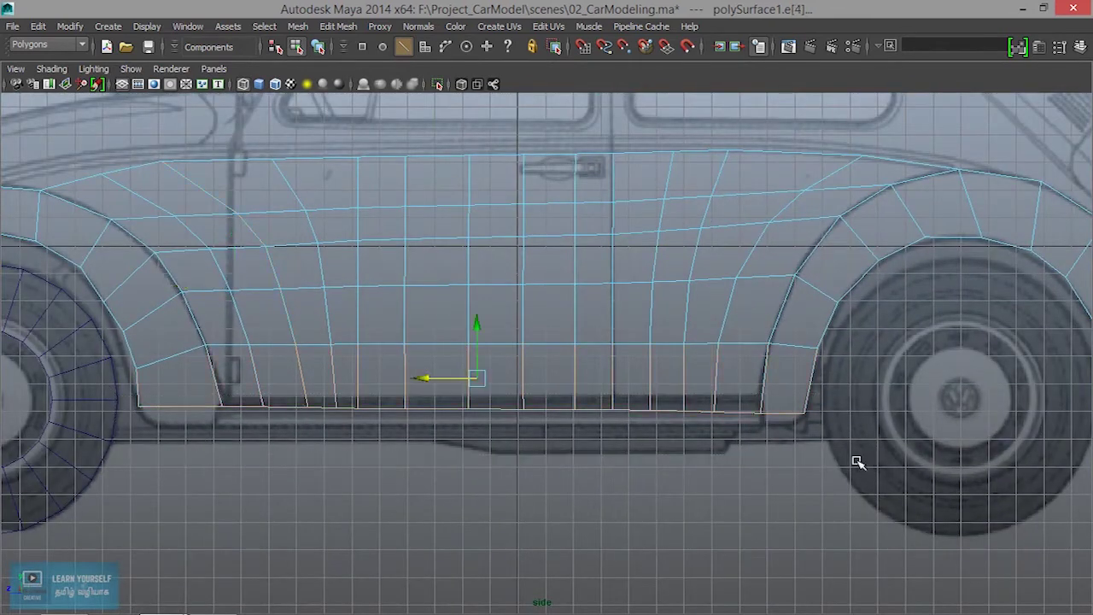
key("r")
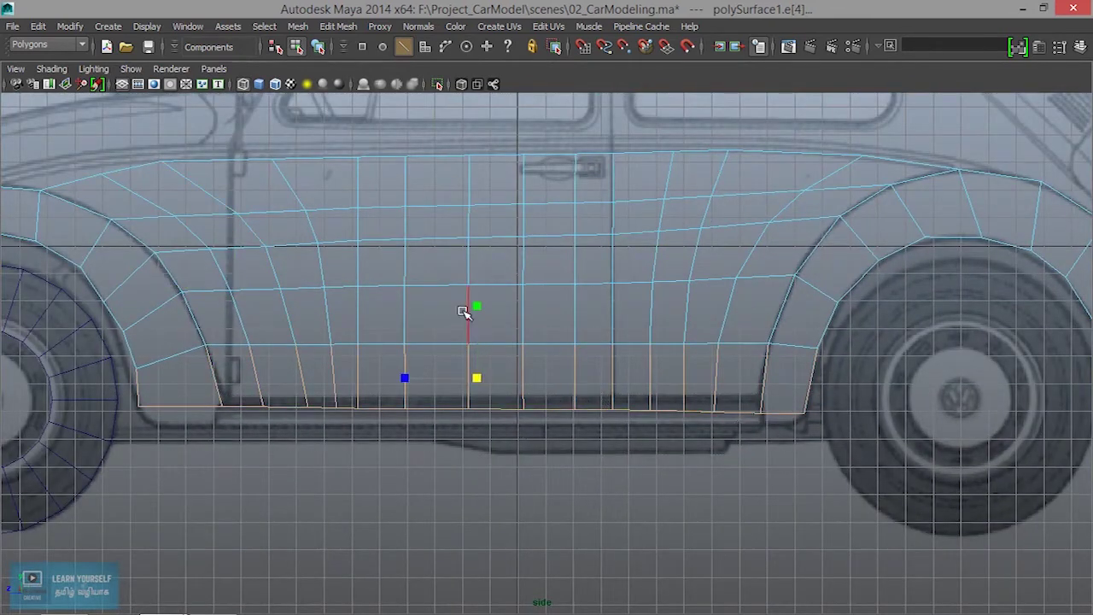
left_click_drag(481, 300, 478, 324)
key("ctrl+z")
Flatten the body's bottom edge into a straight horizontal line and lower its vertices onto the running board line
double_click(756, 399)
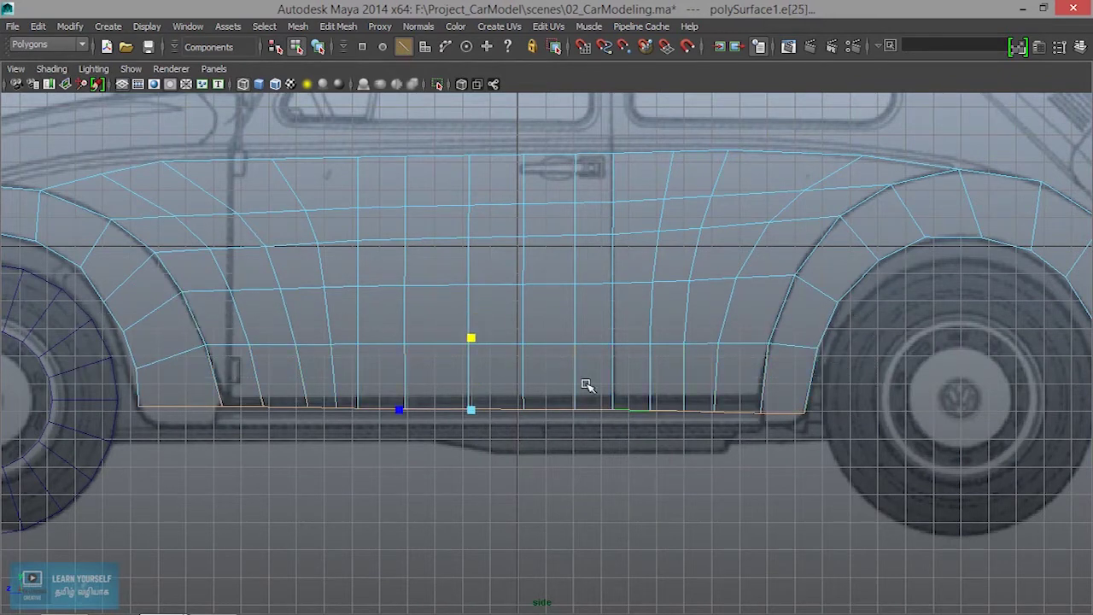
left_click_drag(476, 338, 476, 367)
scroll(539, 469, "up", 3)
middle_click_drag(539, 469, 660, 392, "alt")
right_click_drag(661, 391, 586, 231)
scroll(569, 410, "down", 2)
left_click_drag(510, 382, 917, 427)
scroll(880, 457, "up", 2)
key("w")
mouse_move(556, 330)
left_mouse_down()
mouse_move(556, 392)
mouse_move(555, 345)
left_mouse_up()
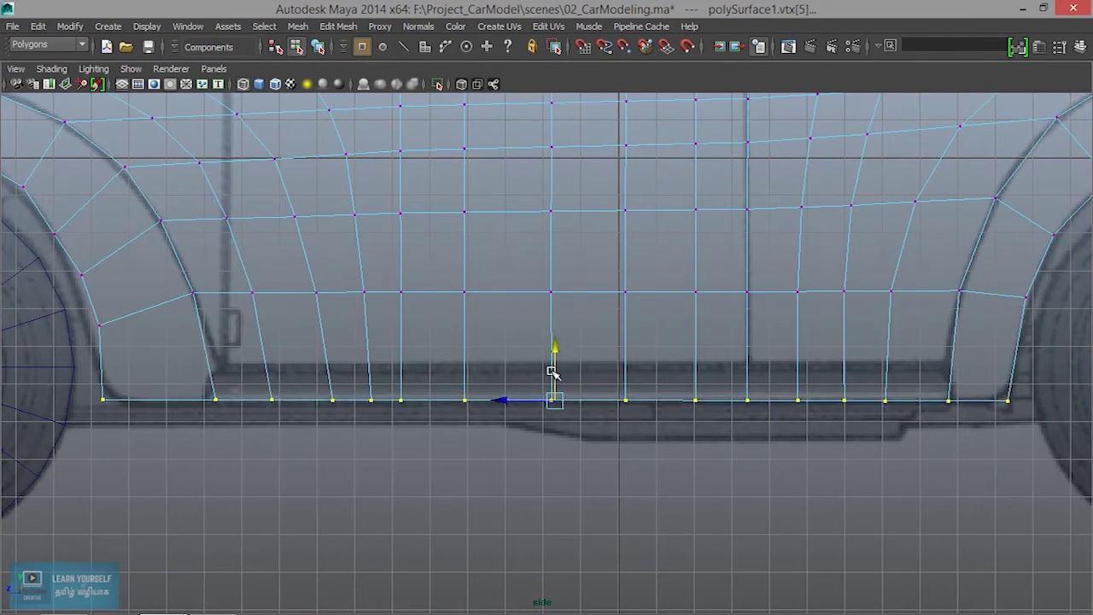
Move the bottom inner corner vertex of the front fender rearward and up onto the blueprint's curved corner
right_click_drag(552, 370, 588, 415, "alt")
middle_click_drag(589, 415, 1092, 424, "alt")
left_click(522, 426)
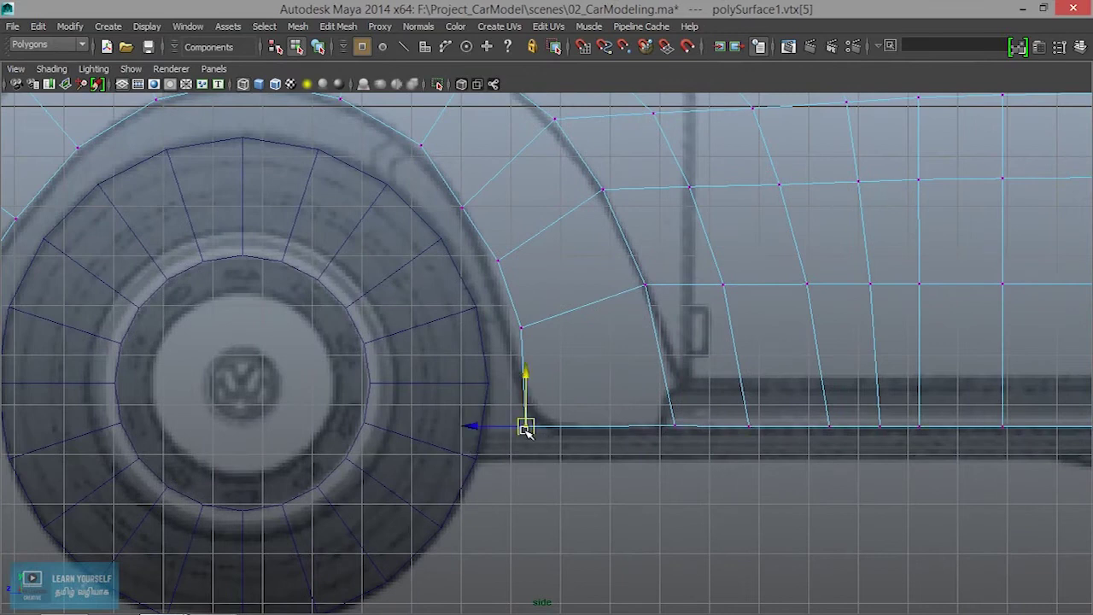
left_click_drag(522, 427, 536, 417)
scroll(669, 482, "down", 2)
left_click(589, 439)
Move the foremost top-edge panel vertex and the front fender vertex it connects to forward and slightly up along the blueprint
scroll(656, 420, "up", 4)
middle_click_drag(657, 420, 731, 529, "alt")
left_click(481, 300)
left_click_drag(481, 300, 457, 289)
left_click(369, 328)
left_click_drag(369, 326, 355, 318)
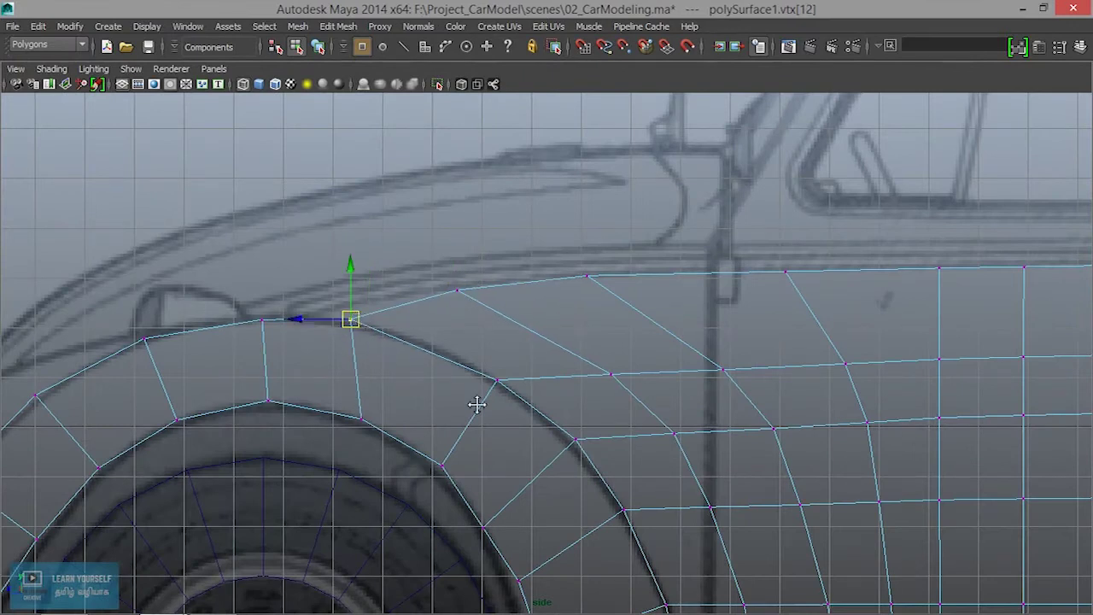
Slide two vertices of the front fender's inner arch and the neighbouring outer-edge vertex forward and up along the fender outlines
middle_click_drag(476, 404, 420, 398, "alt")
left_click(302, 419)
left_click_drag(302, 419, 291, 411)
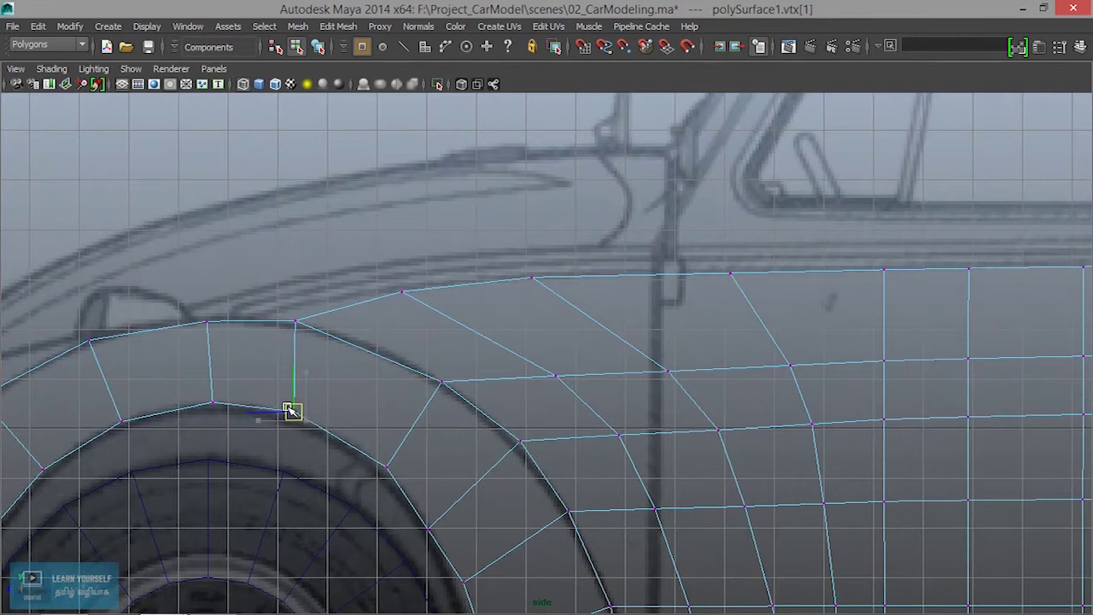
left_click(443, 382)
left_click_drag(443, 382, 418, 370)
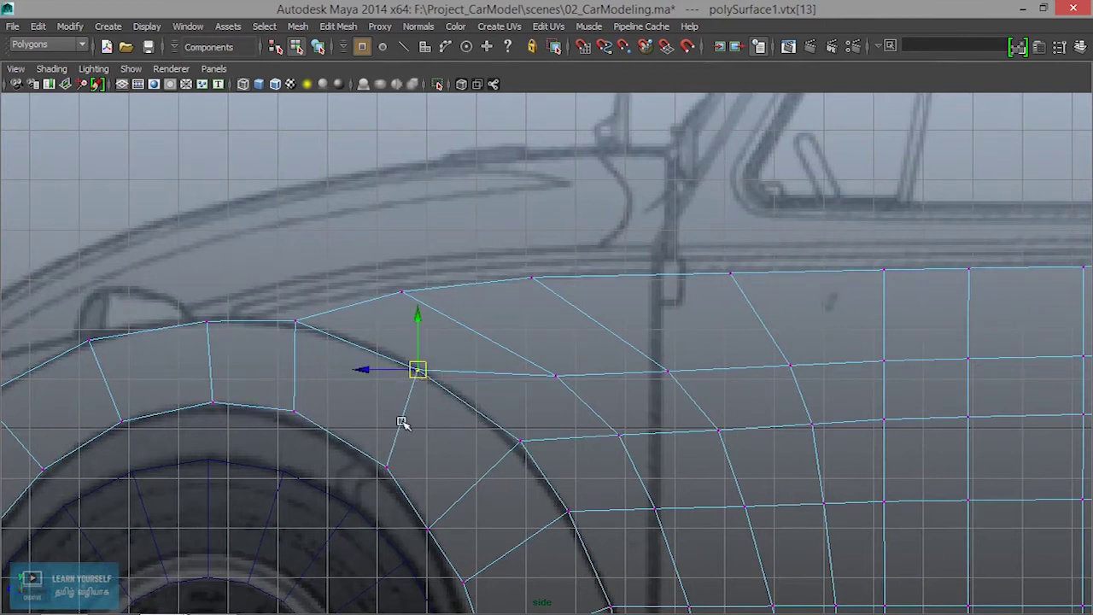
left_click_drag(413, 484, 413, 485)
left_click_drag(387, 468, 367, 445)
left_click(418, 370)
left_click_drag(418, 370, 409, 362)
Move the first two interior vertices of the panel's upper row, behind the front fender, up and forward
left_click(557, 377)
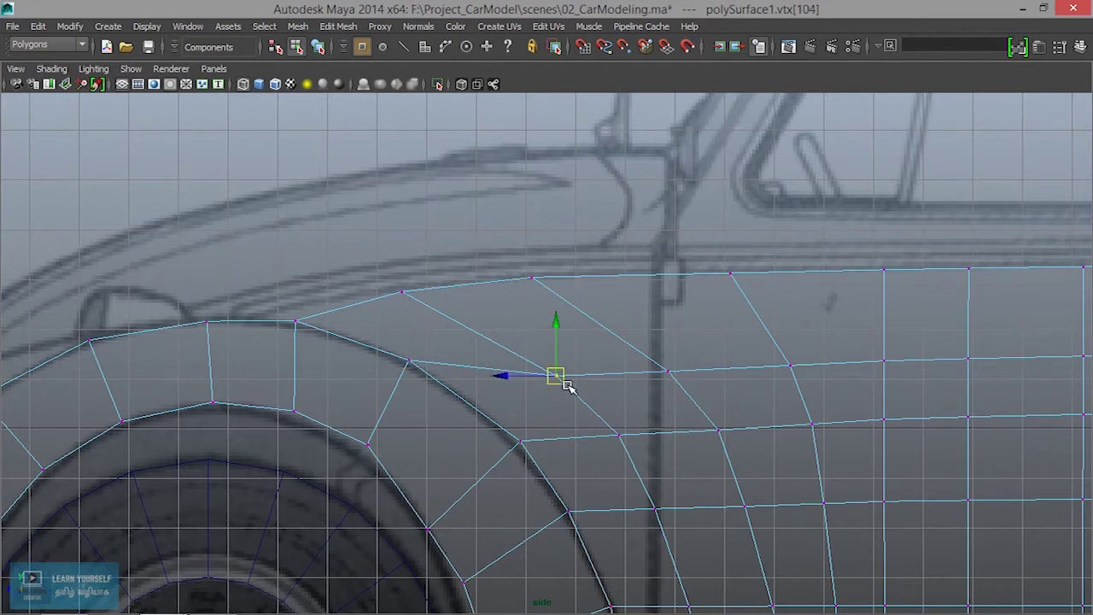
left_click(536, 352)
scroll(649, 484, "down", 4)
scroll(649, 484, "up", 4)
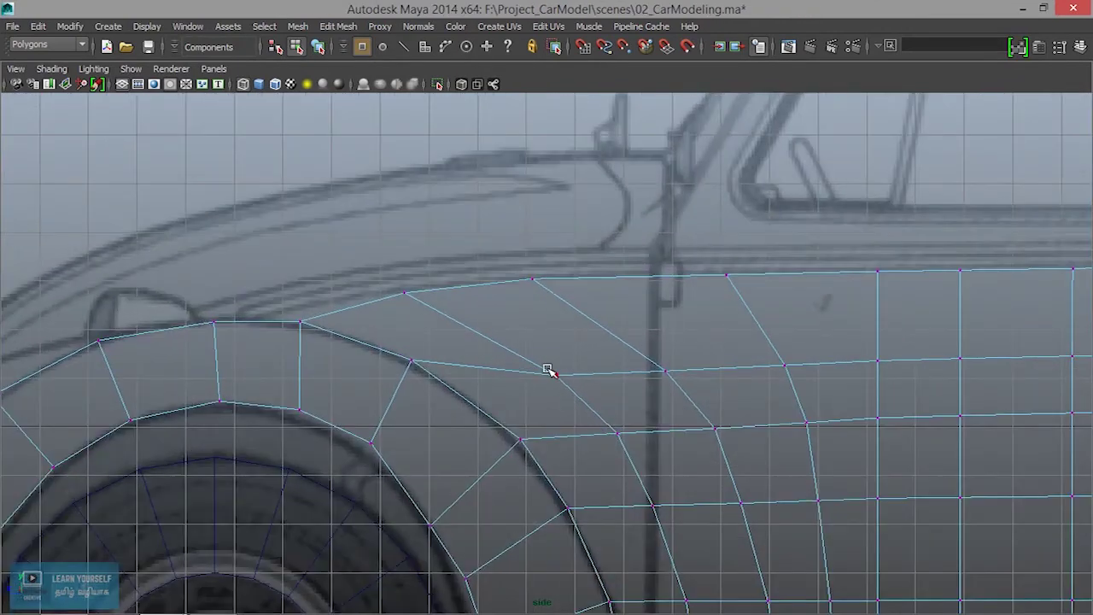
left_click(551, 376)
left_click_drag(556, 376, 523, 350)
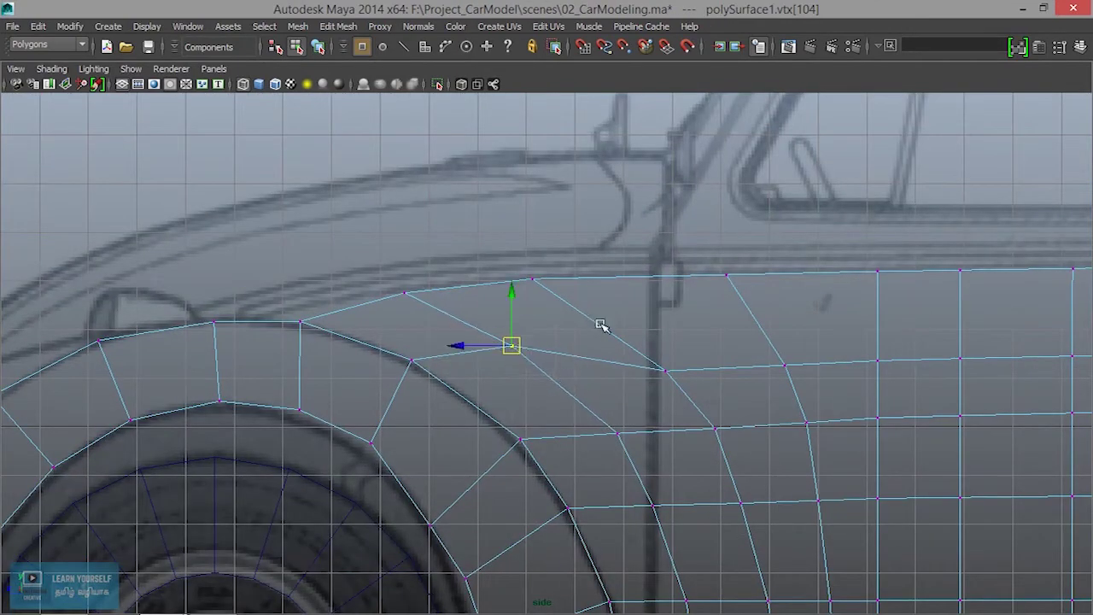
left_click(413, 360)
left_click(665, 372)
left_click_drag(664, 371, 623, 333)
Raise the next upper-row vertices in the door's front section to smooth the horizontal edge line
middle_click_drag(704, 386, 334, 404, "alt")
left_click_drag(376, 352, 458, 388)
key("ctrl+z")
left_click_drag(378, 359, 407, 353)
left_click_drag(479, 342, 510, 351)
middle_click_drag(601, 434, 312, 435, "alt")
left_click(298, 371)
left_click_drag(298, 372, 296, 352)
Raise the four upper-row vertices from mid-door to the door's rear seam
middle_click_drag(414, 408, 238, 415, "alt")
left_click(236, 376)
mouse_move(236, 376)
left_mouse_down()
mouse_move(236, 351)
mouse_move(242, 360)
left_mouse_up()
left_click(334, 375)
left_click_drag(333, 375, 339, 361)
left_click(424, 373)
left_click_drag(424, 373, 424, 362)
left_click(492, 371)
left_click_drag(492, 371, 495, 356)
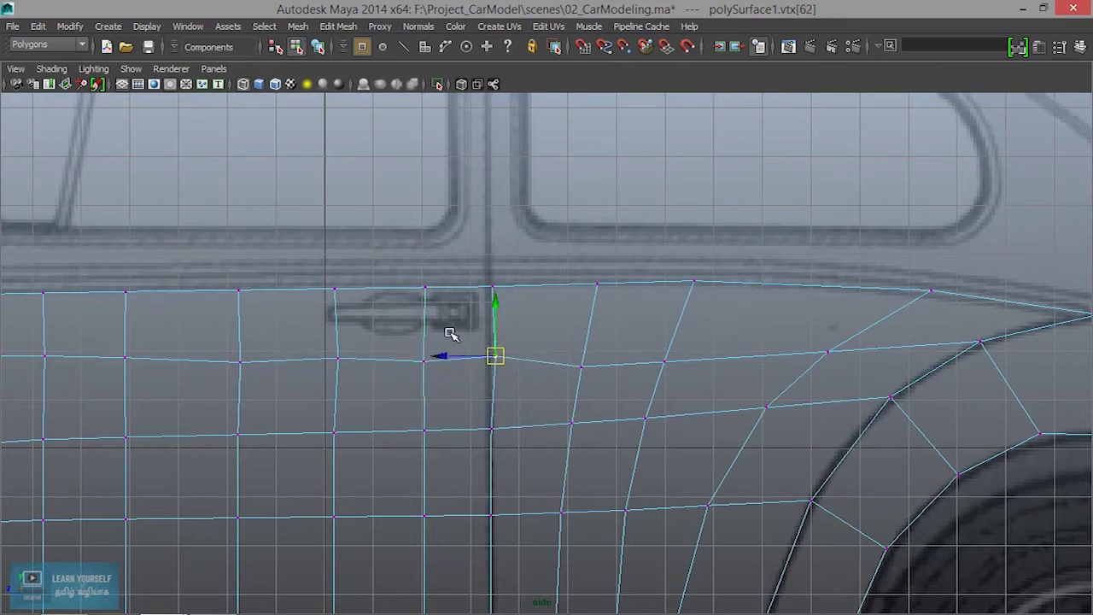
Level the upper-row vertices below and ahead of the door handle with their neighbours
left_click(425, 362)
left_click_drag(424, 318, 424, 311)
left_click(335, 359)
left_click(240, 362)
left_click_drag(192, 362, 189, 364)
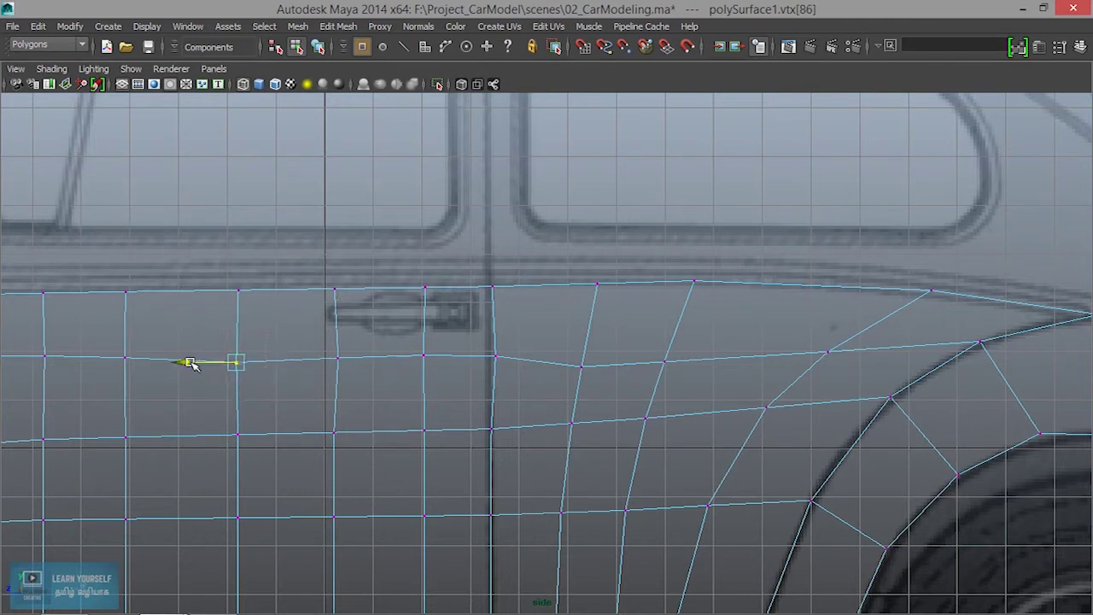
left_click(241, 317)
left_click_drag(231, 354, 255, 377)
left_click_drag(238, 317, 237, 306)
Raise the two upper-row vertices behind the door's rear seam and nudge the next one slightly forward
left_click(579, 360)
left_click_drag(579, 338, 581, 326)
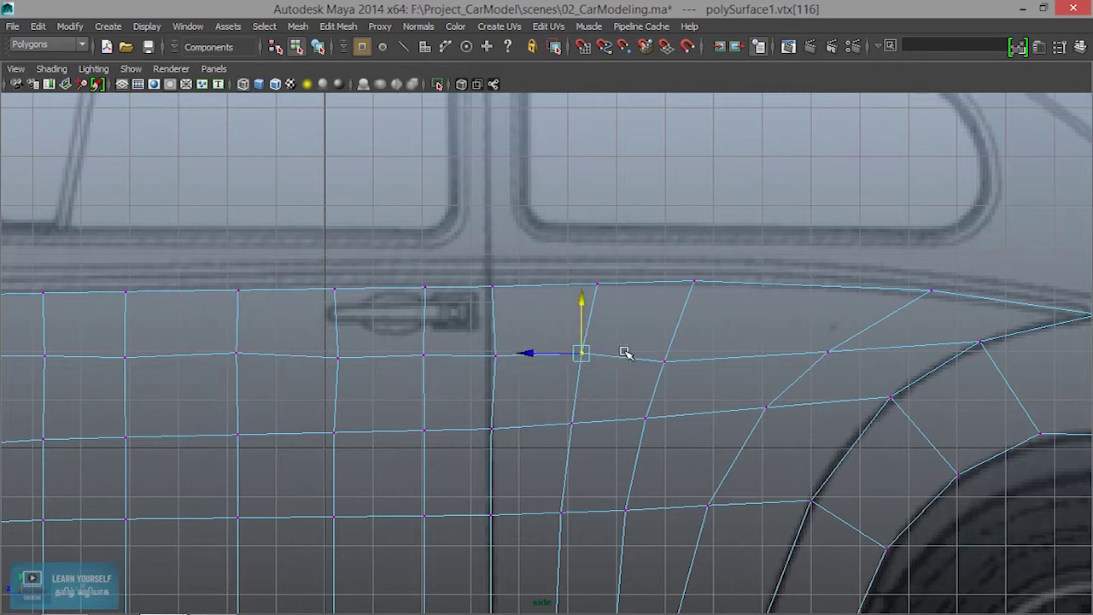
left_click(665, 362)
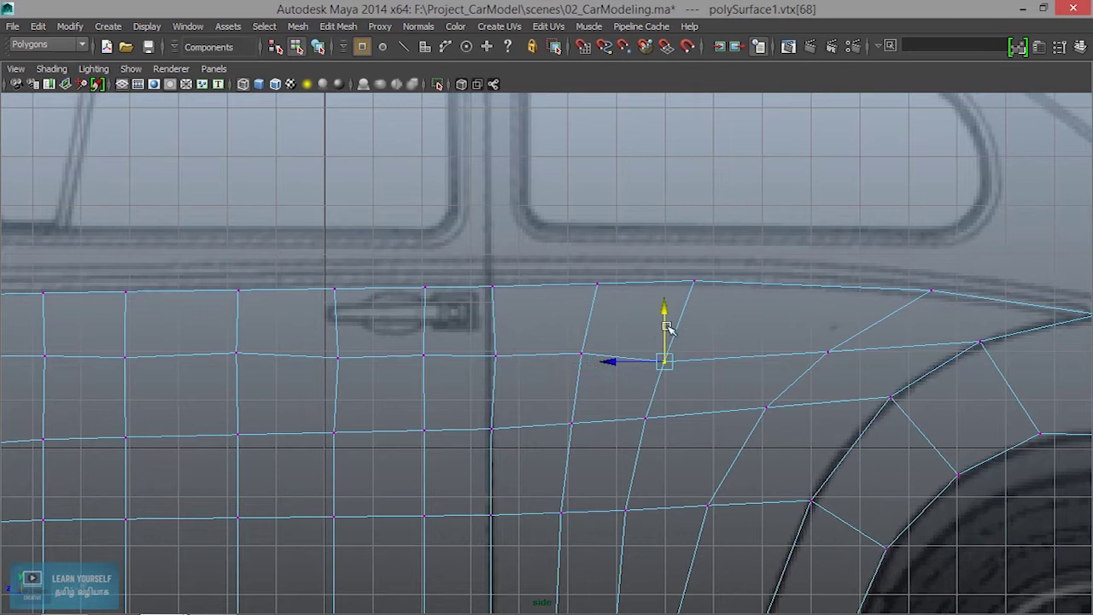
left_click_drag(662, 365, 673, 341)
left_click(830, 356)
left_click_drag(828, 352, 821, 353)
Move the three lower vertices of the rearmost vertical edge loop back toward the rear fender
middle_click_drag(790, 444, 614, 264, "alt")
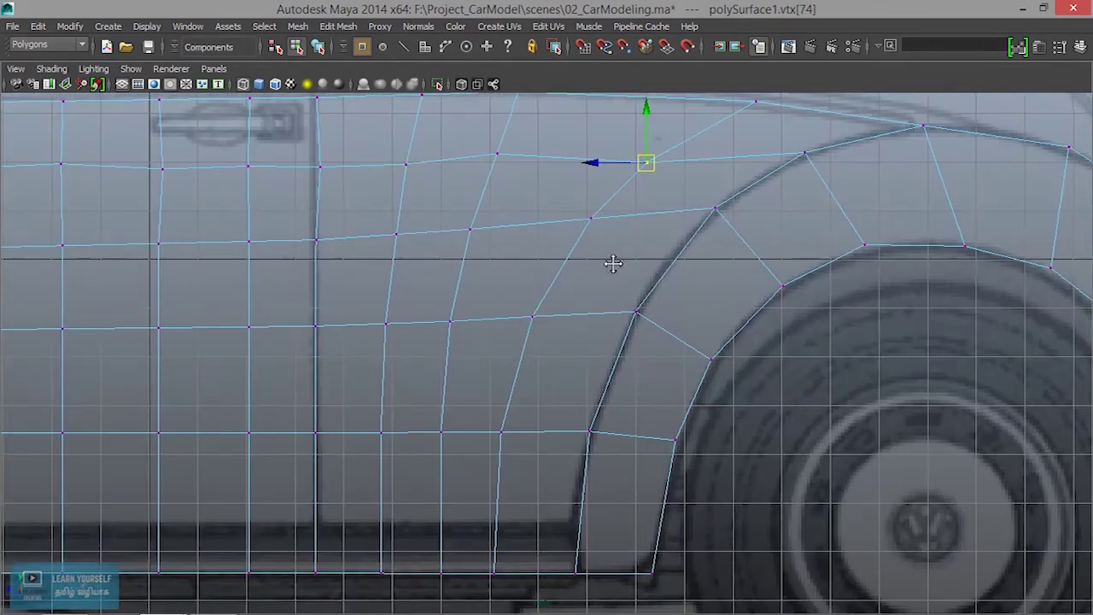
left_click(533, 318)
left_click(559, 331)
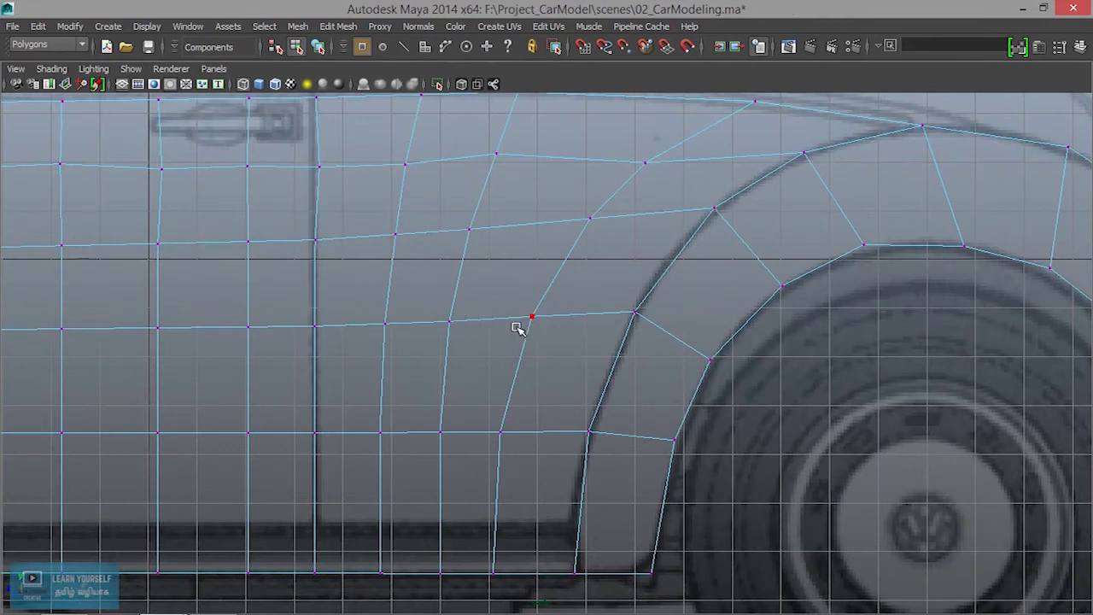
left_click(531, 317)
left_click_drag(481, 315, 519, 325)
left_click(478, 439)
left_click_drag(443, 435, 476, 434)
left_click_drag(464, 541, 536, 607)
left_click_drag(450, 579, 482, 580)
Move the three upper vertices of the rearmost vertical loop back toward the rear fender, keeping the top one on the body line
middle_click_drag(586, 407, 490, 419, "alt")
mouse_move(508, 372)
left_mouse_down()
mouse_move(530, 413)
mouse_move(506, 392)
left_mouse_up()
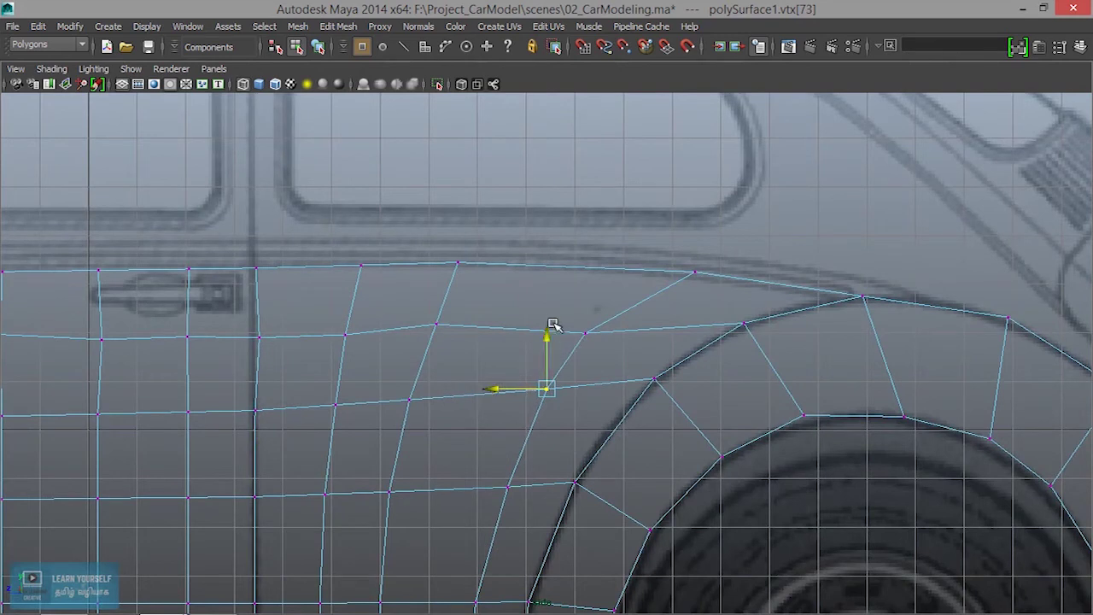
left_click(585, 334)
left_click_drag(534, 333, 553, 333)
left_click(694, 274)
left_click_drag(647, 272, 724, 280)
scroll(732, 379, "down", 5)
scroll(727, 416, "up", 2)
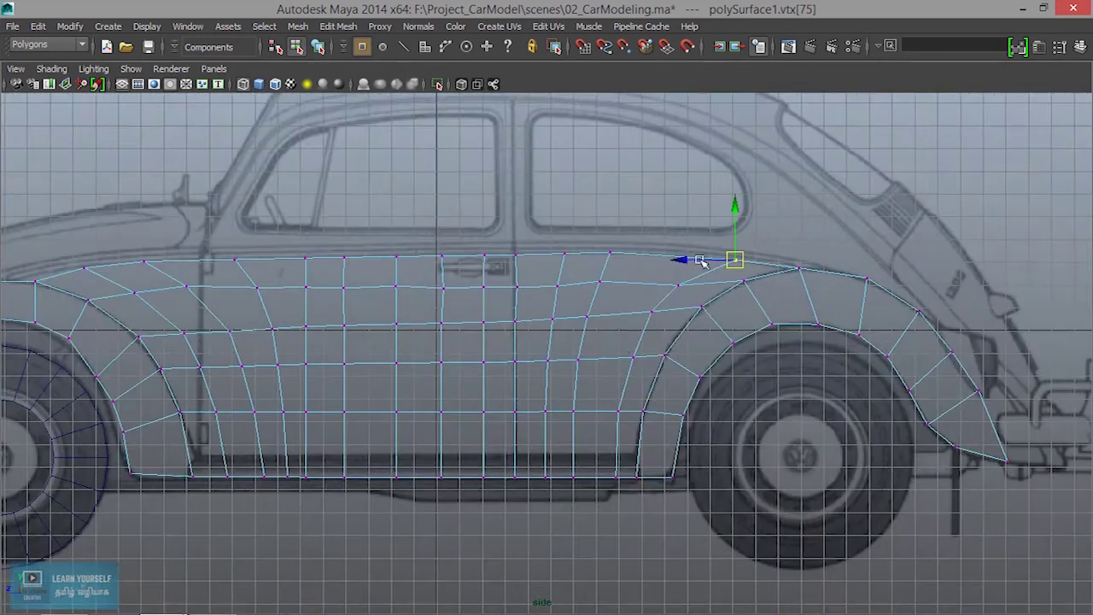
Move the second-to-last vertical edge loop behind the door slightly back toward the rear fender
scroll(635, 459, "up", 2)
right_click_drag(600, 338, 602, 198)
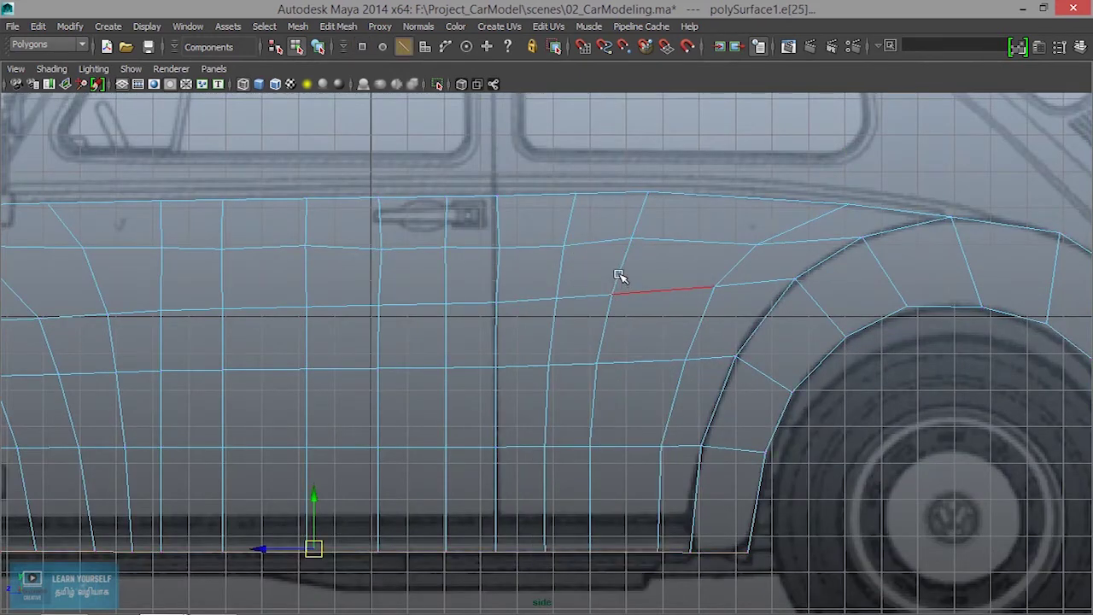
double_click(618, 270)
left_click_drag(561, 371, 581, 387)
scroll(574, 427, "down", 2)
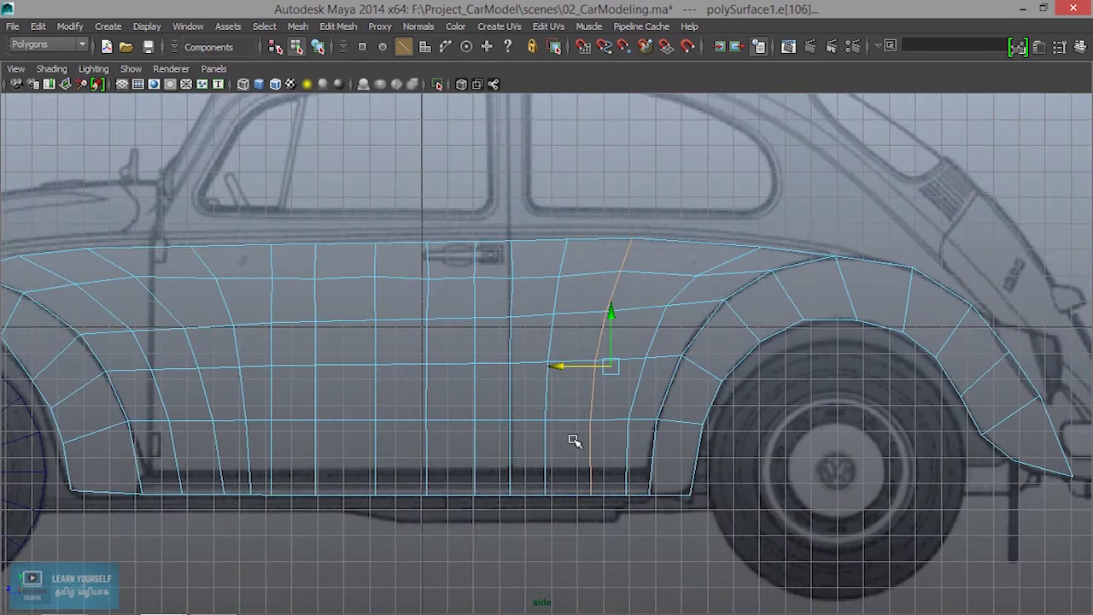
scroll(574, 440, "up", 1)
scroll(574, 440, "down", 2)
scroll(574, 440, "up", 4)
middle_click_drag(449, 423, 987, 567, "alt")
scroll(459, 520, "up", 3)
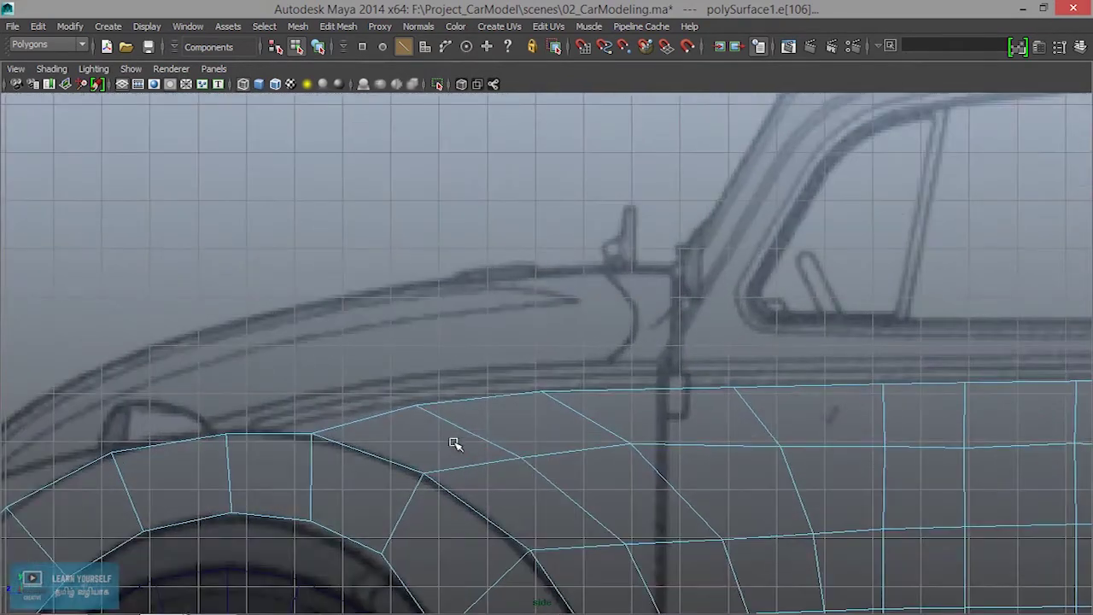
In vertex mode, move the last top-row vertex ahead of the rear fender forward along the body line
right_click_drag(435, 403, 367, 231)
left_click(415, 402)
middle_click_drag(858, 469, 222, 440, "alt")
middle_click_drag(500, 441, 169, 457, "alt")
left_click_drag(539, 343, 637, 380)
left_click_drag(589, 305, 591, 304)
left_click(826, 376)
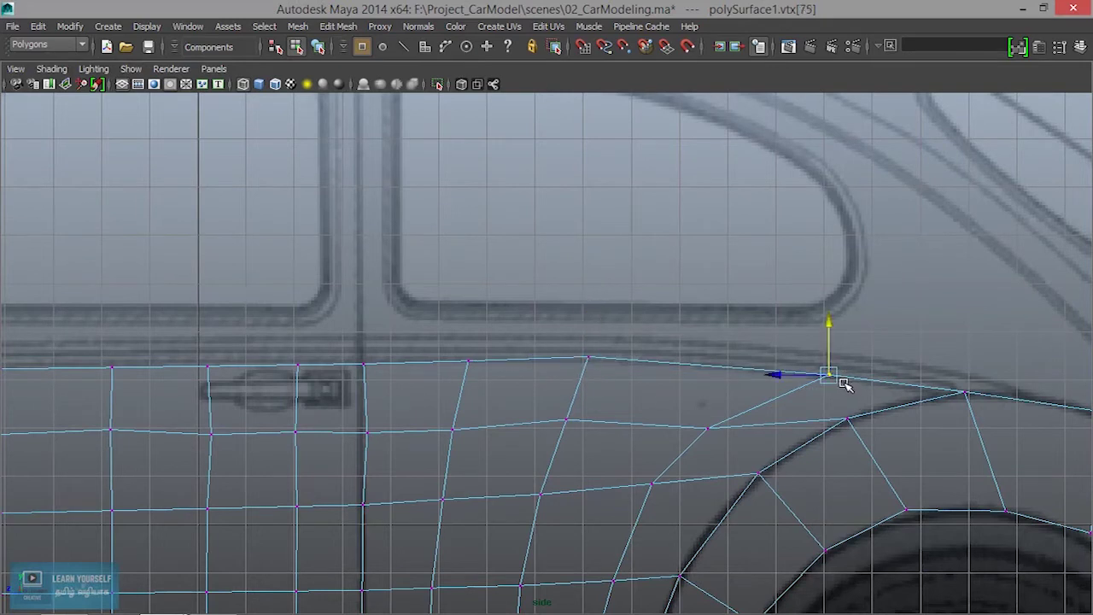
left_click_drag(828, 356, 700, 374)
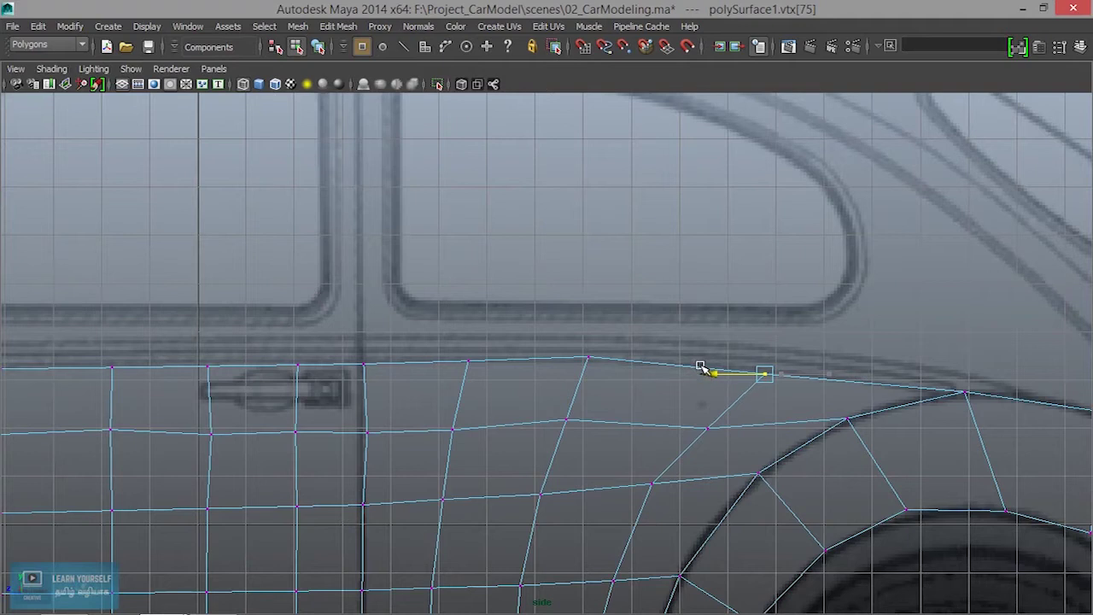
Nudge the second-row vertex ahead of the rear fender forward and lower the top-row vertex in front of it slightly
left_click(706, 429)
left_click_drag(656, 427, 639, 427)
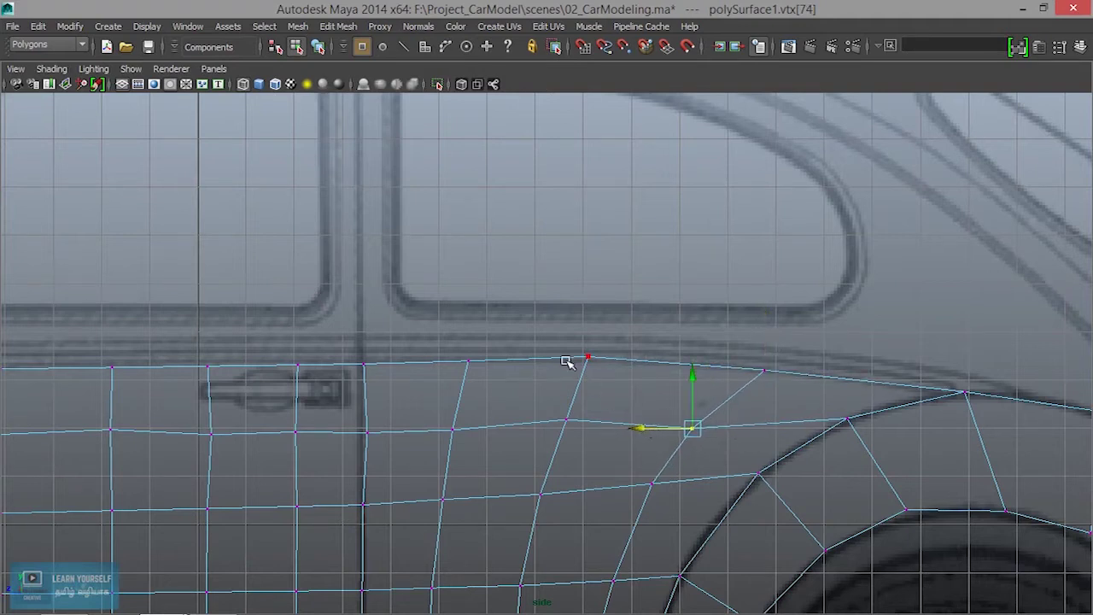
left_click(587, 357)
left_click_drag(589, 326, 589, 330)
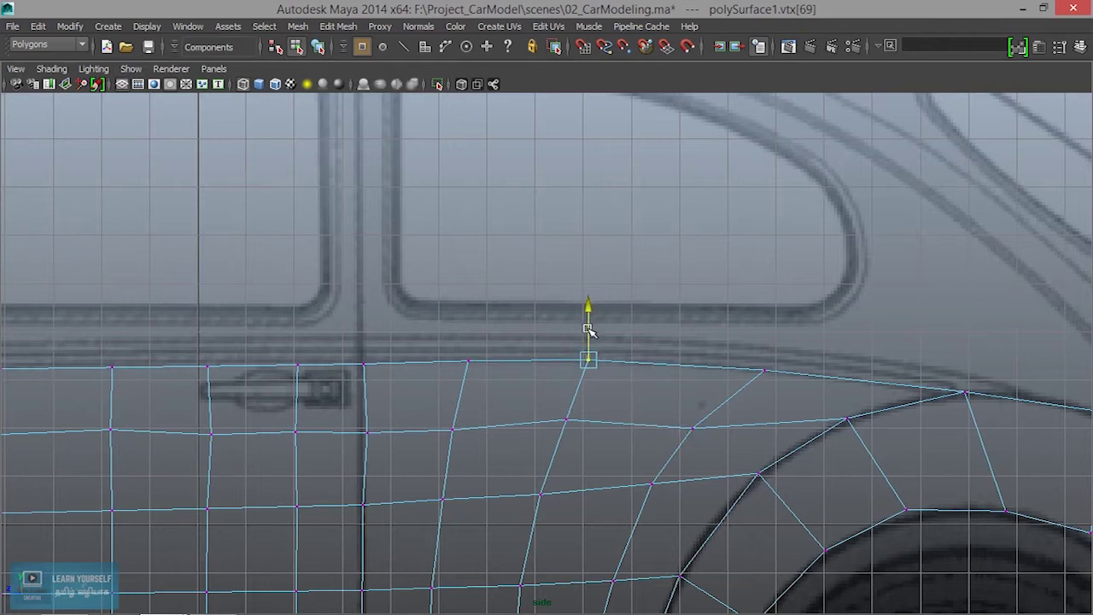
Examine the side mesh's profile against the car's outer contour on the front blueprint
scroll(754, 430, "down", 3)
scroll(817, 518, "down", 2)
scroll(586, 464, "down", 2)
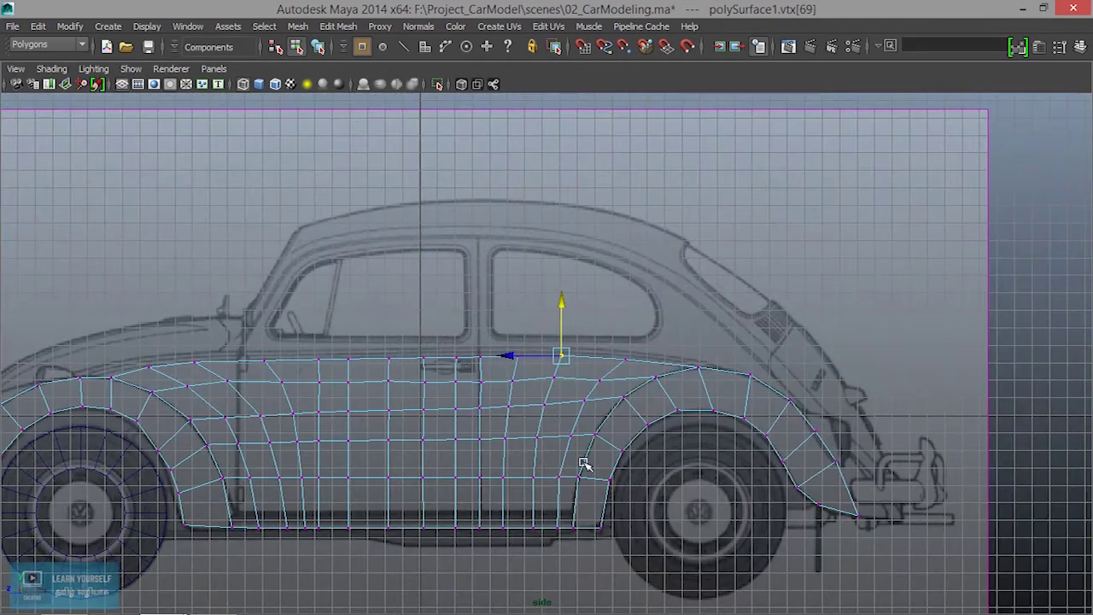
key("space")
key("space")
scroll(654, 538, "up", 3)
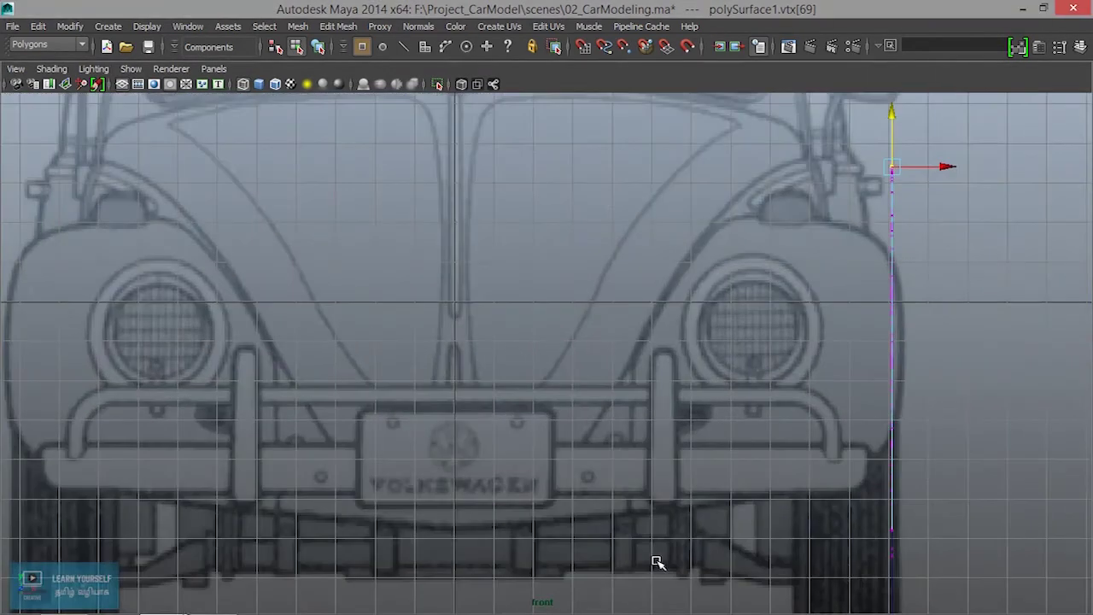
middle_click_drag(656, 495, 336, 576, "alt")
right_click_drag(336, 576, 368, 572, "alt")
middle_click_drag(368, 572, 728, 485, "alt")
scroll(729, 480, "down", 2)
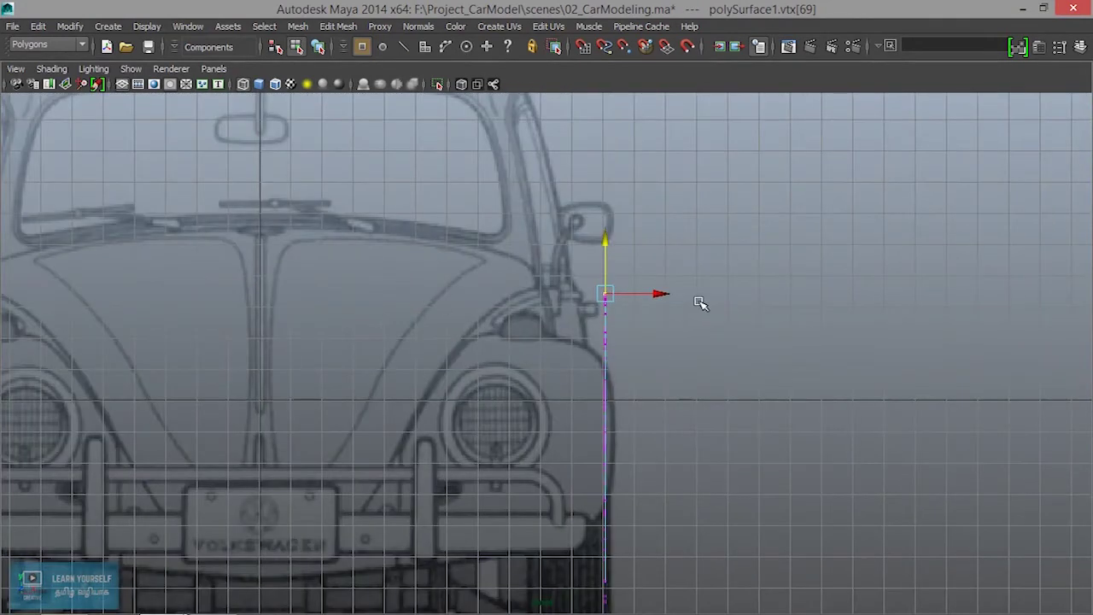
scroll(620, 377, "up", 1)
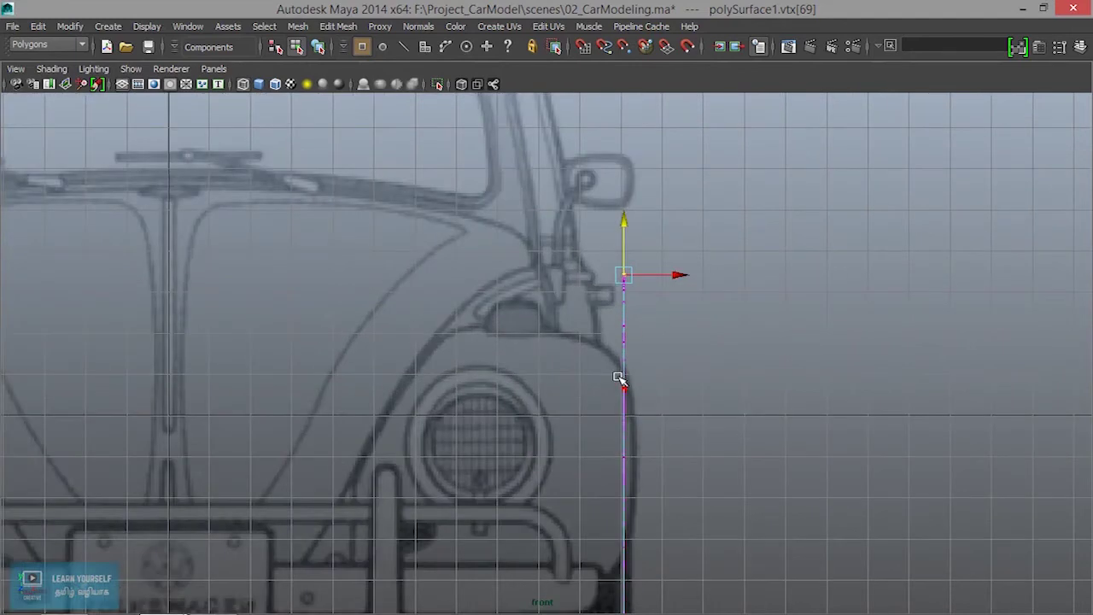
Move the top-row vertex just behind the front fender inward toward the body contour in the front view
key("space")
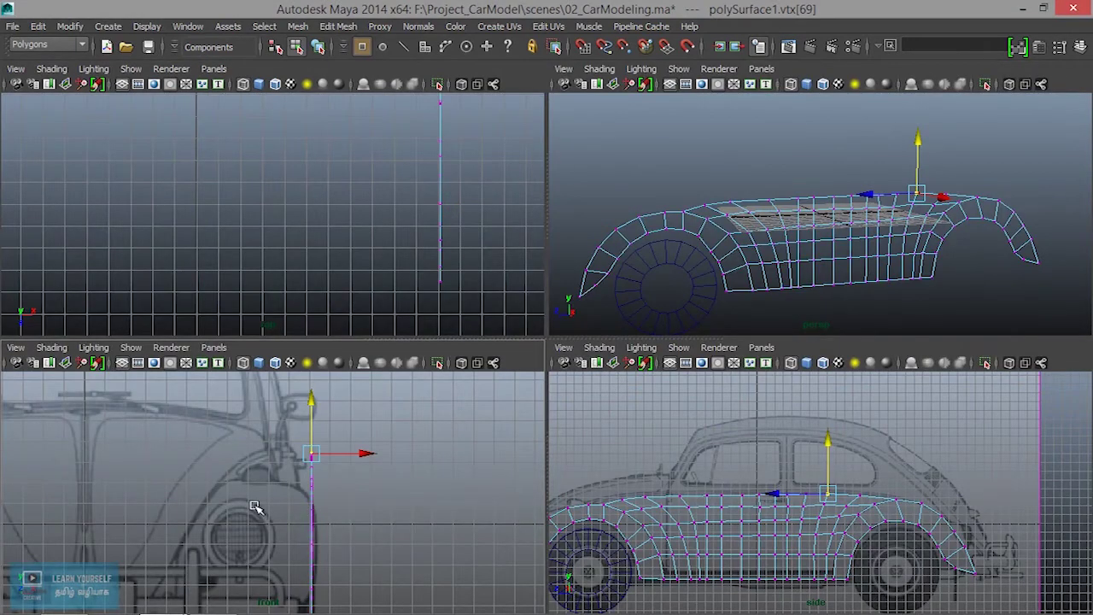
scroll(255, 507, "up", 1)
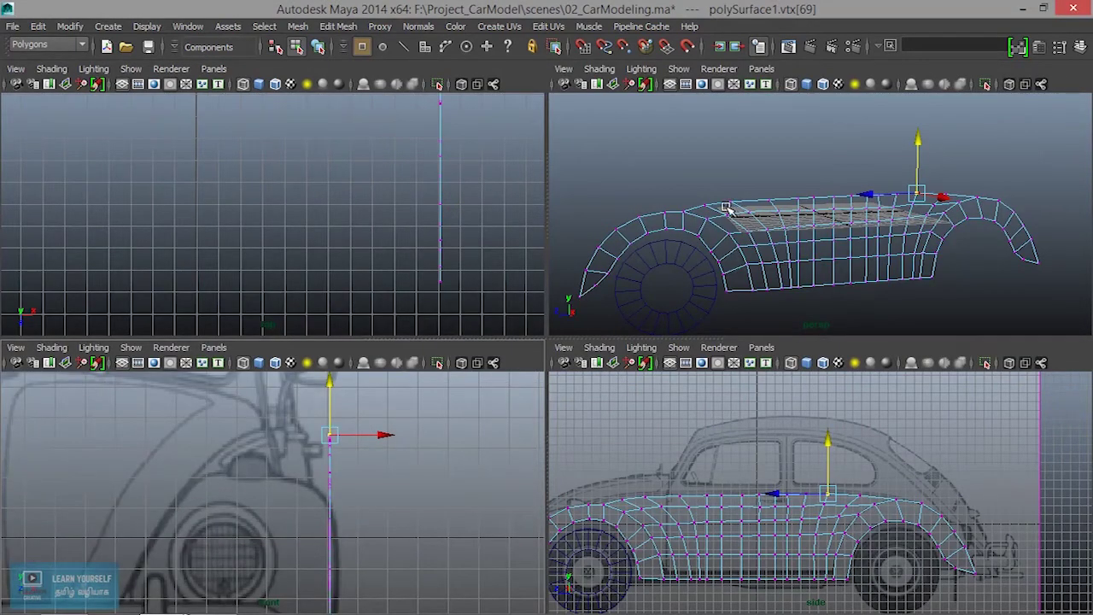
left_click_drag(908, 219, 859, 231, "alt")
scroll(859, 239, "up", 6)
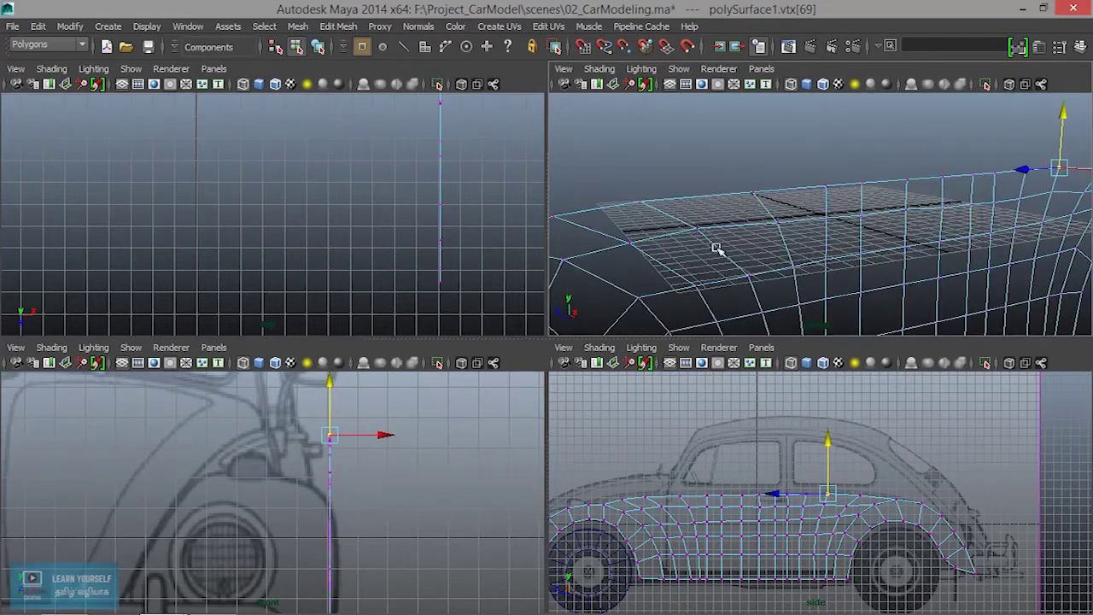
left_click_drag(832, 210, 833, 210)
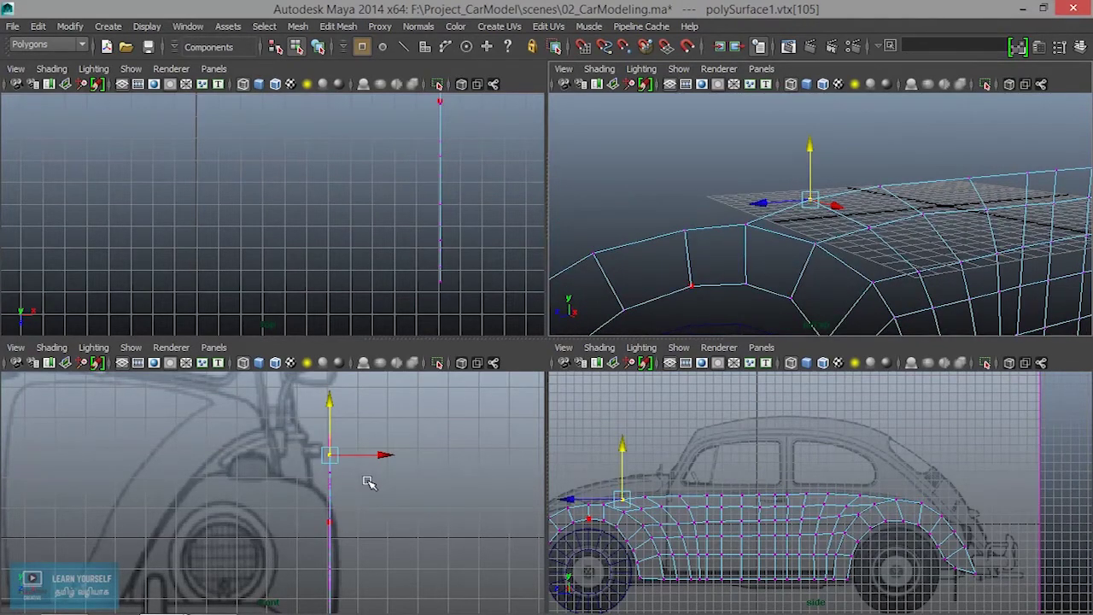
left_click_drag(377, 453, 357, 455)
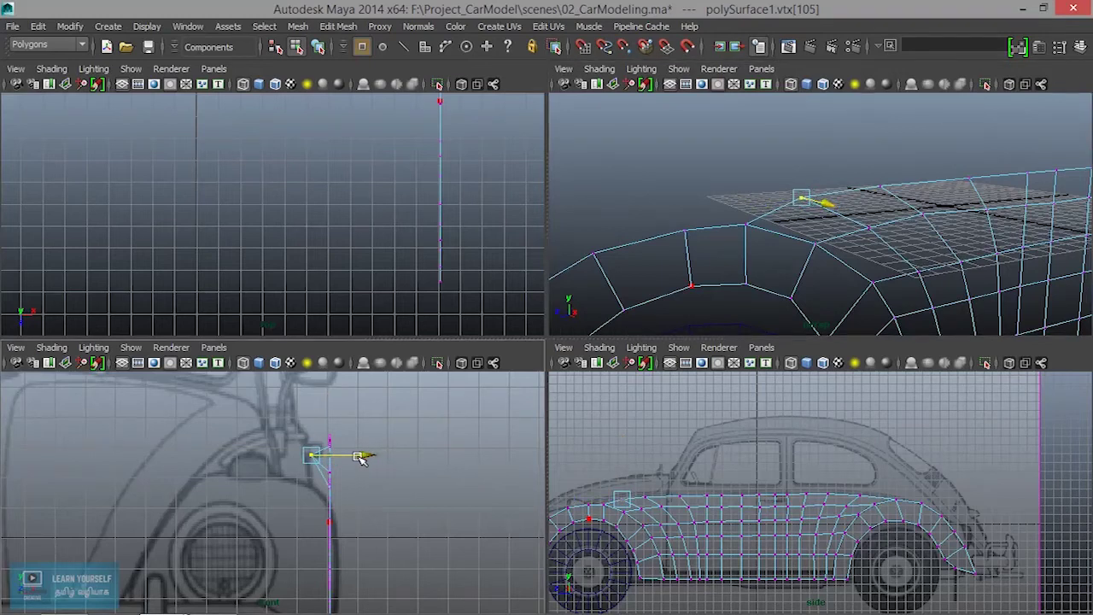
Move the second top-row vertex behind the front fender inward to match the front blueprint's body contour
left_click_drag(923, 232, 880, 247, "alt")
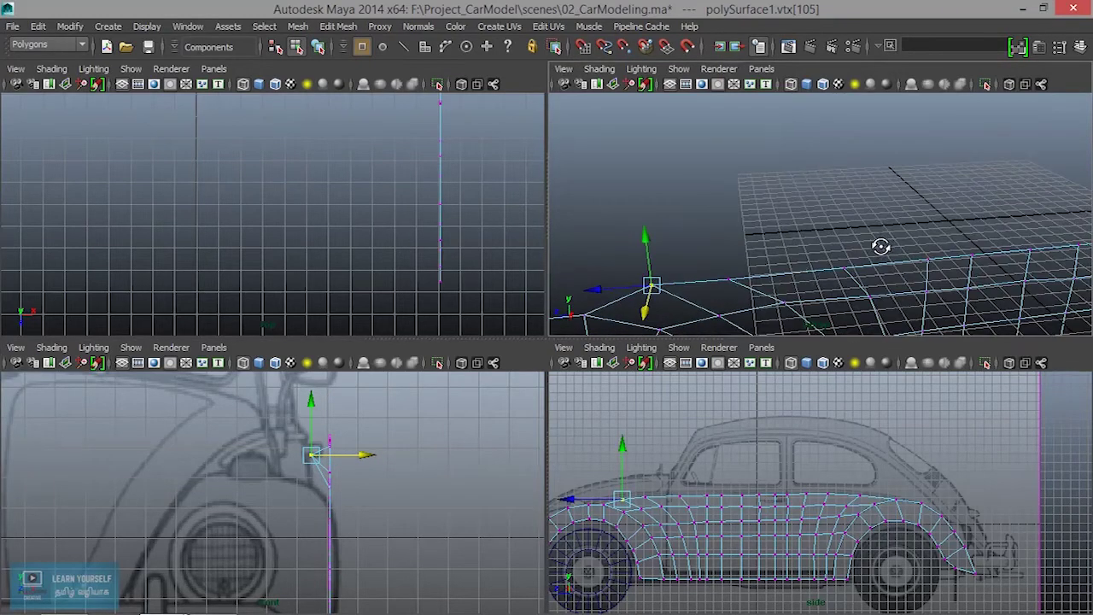
left_click(751, 288)
left_click_drag(385, 449, 365, 450)
right_click_drag(633, 596, 581, 590, "alt")
middle_click_drag(425, 496, 384, 585, "alt")
left_click_drag(398, 459, 394, 460)
Move the third top-row vertex behind the front fender inward in line with the two before it
left_click_drag(911, 191, 764, 176, "alt")
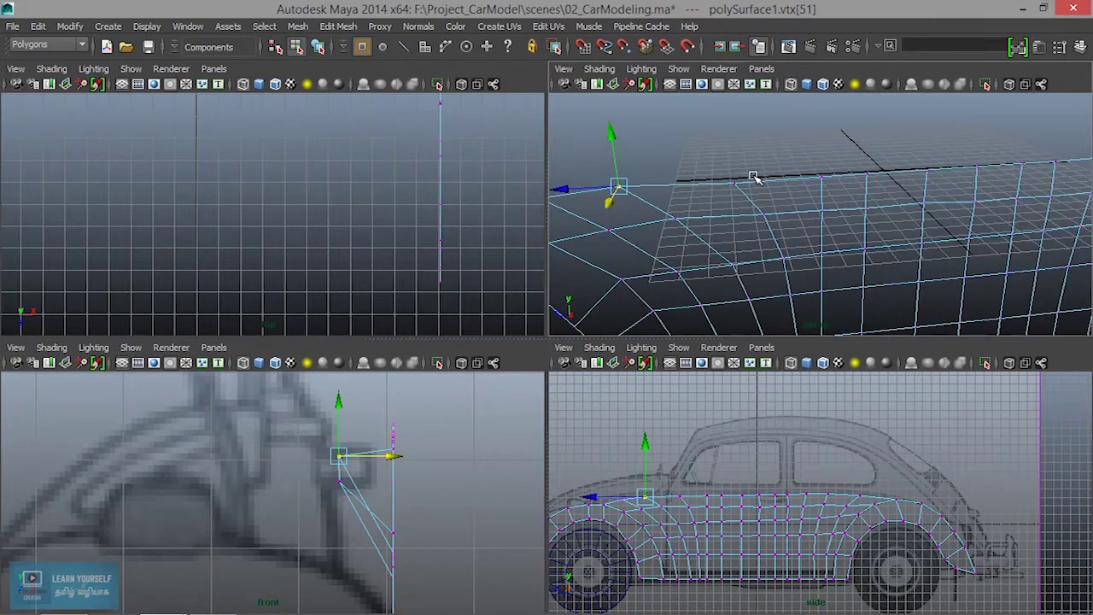
left_click(741, 183)
left_click_drag(444, 449, 396, 456)
middle_click_drag(415, 456, 371, 476, "alt")
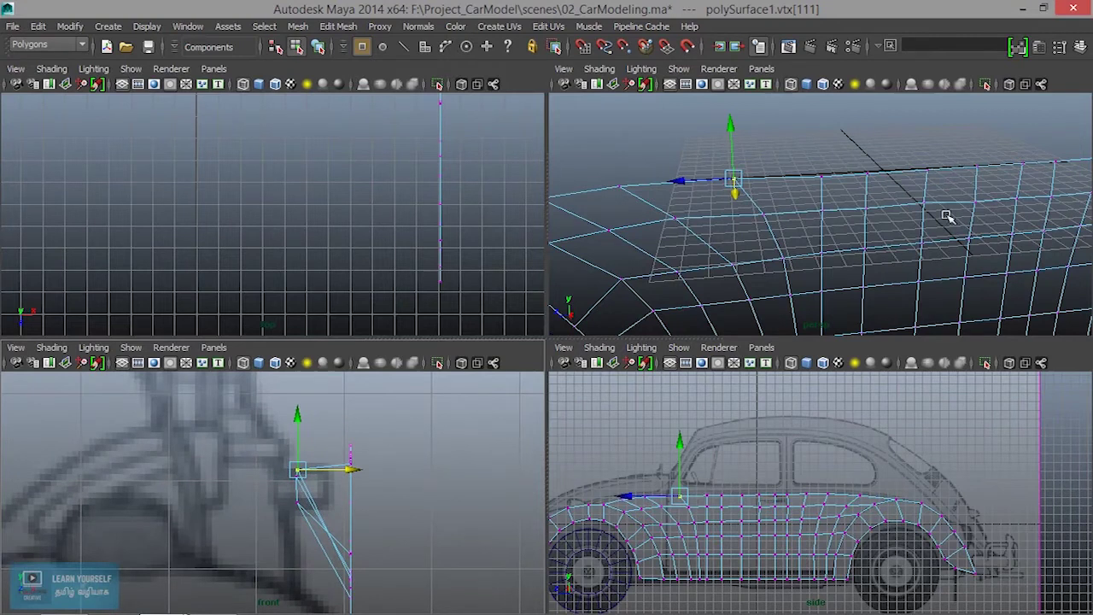
Select the remaining top-row vertices along the door and rear panel and move them inward together to the body contour
scroll(966, 184, "down", 6)
left_click_drag(959, 252, 914, 234, "alt")
scroll(864, 203, "up", 6)
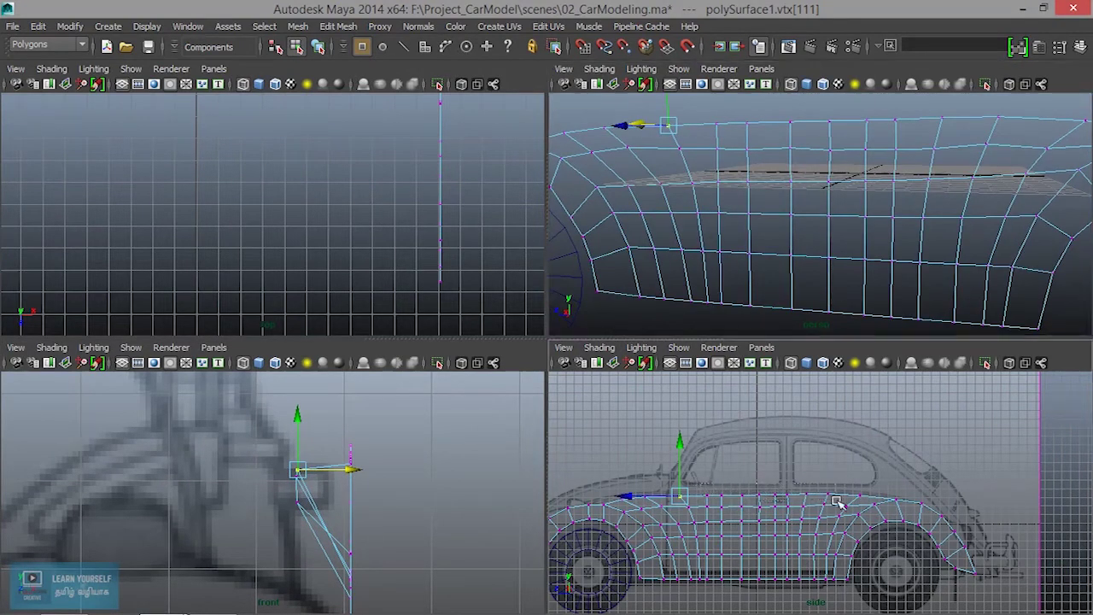
left_click_drag(871, 501, 870, 504)
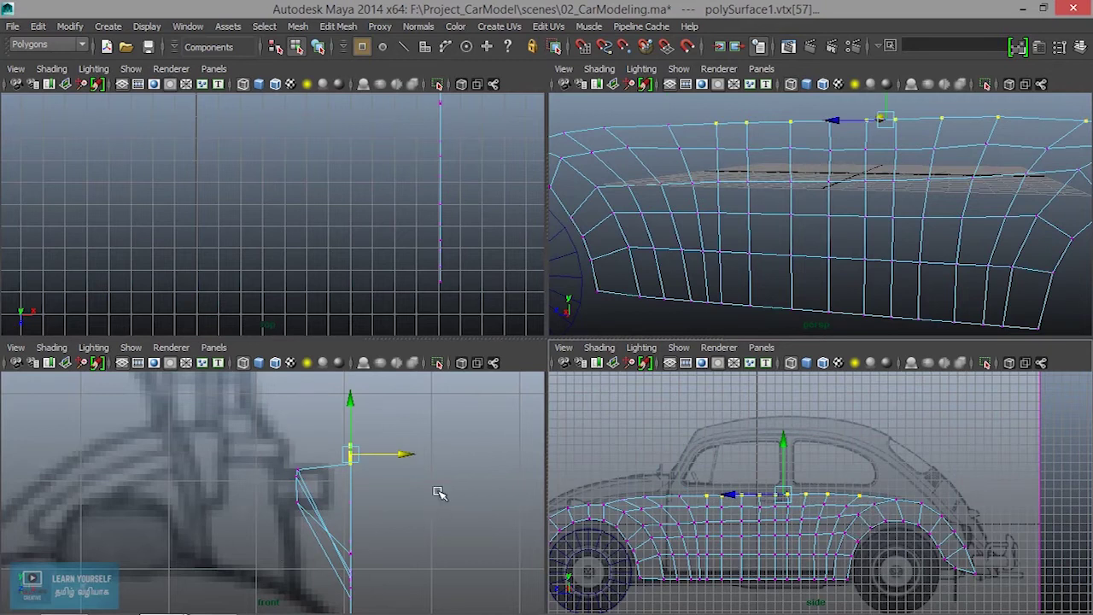
left_click_drag(411, 457, 340, 459)
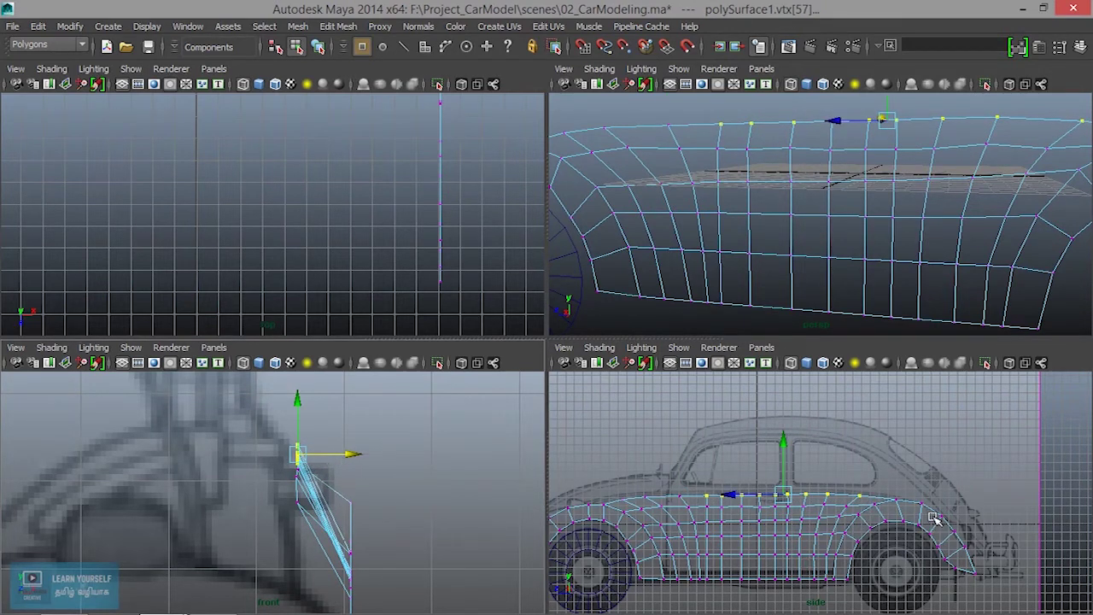
Select all the inward-moved top-row vertices and scale them sideways in the front view to line them up
scroll(402, 528, "up", 3)
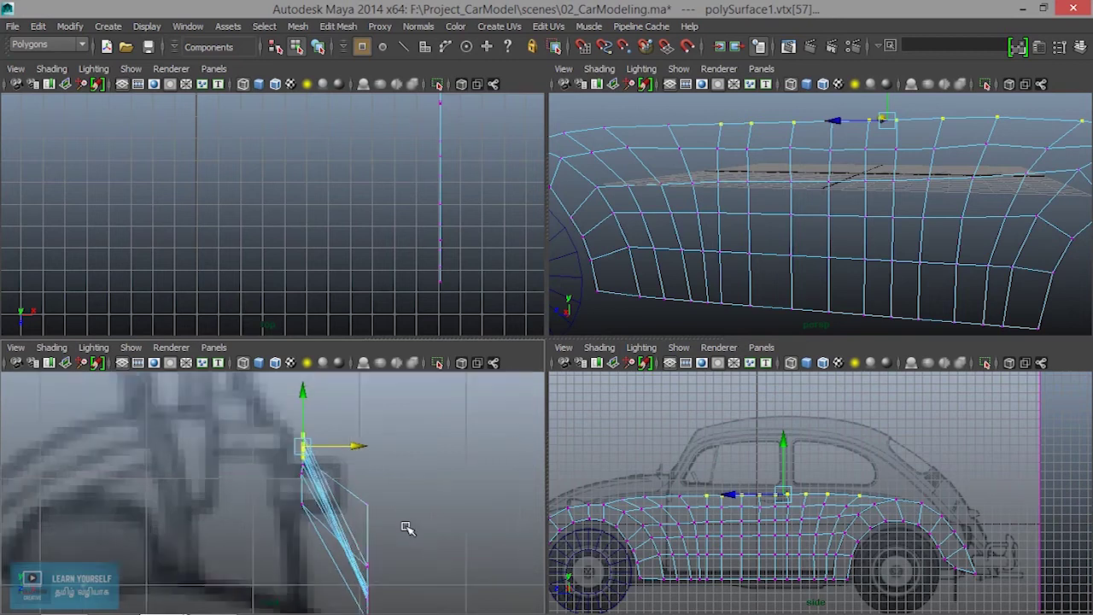
scroll(406, 529, "up", 1)
left_click_drag(297, 405, 331, 598)
key("r")
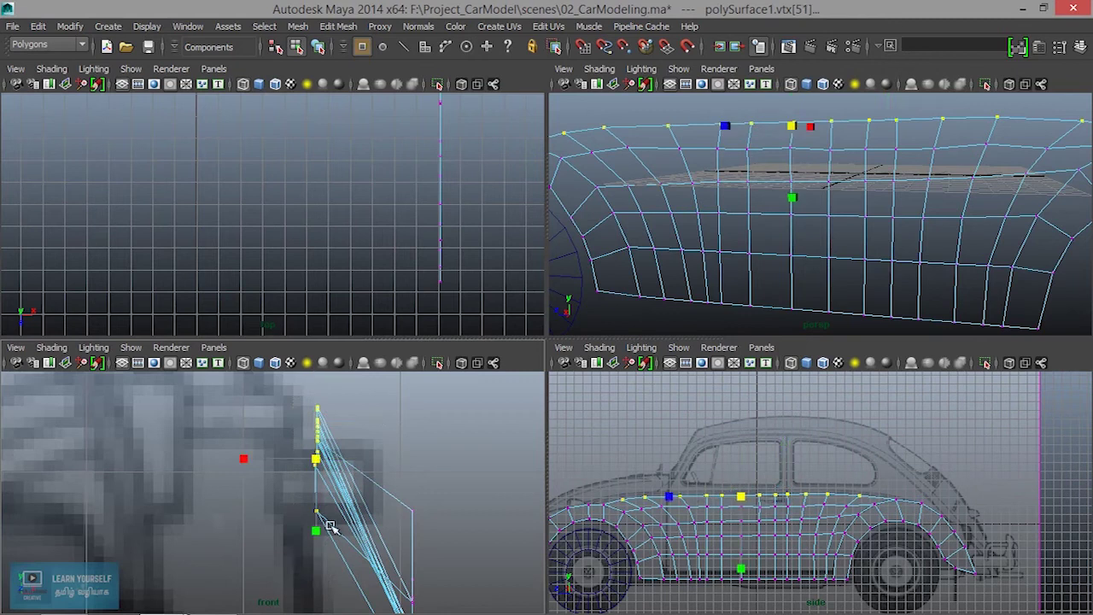
left_click(239, 468)
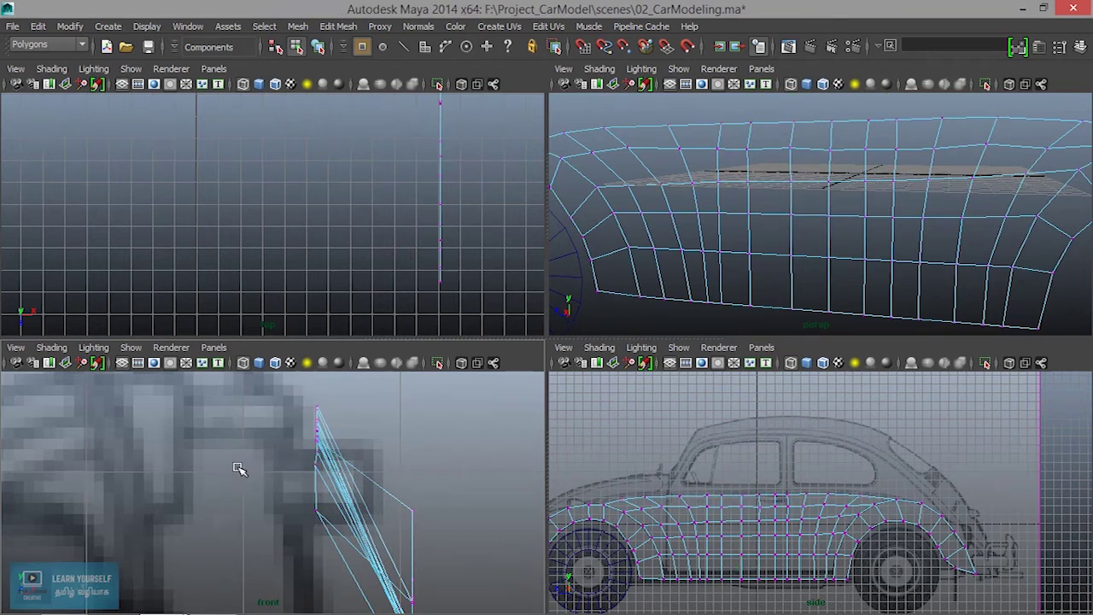
left_click_drag(329, 517, 313, 411)
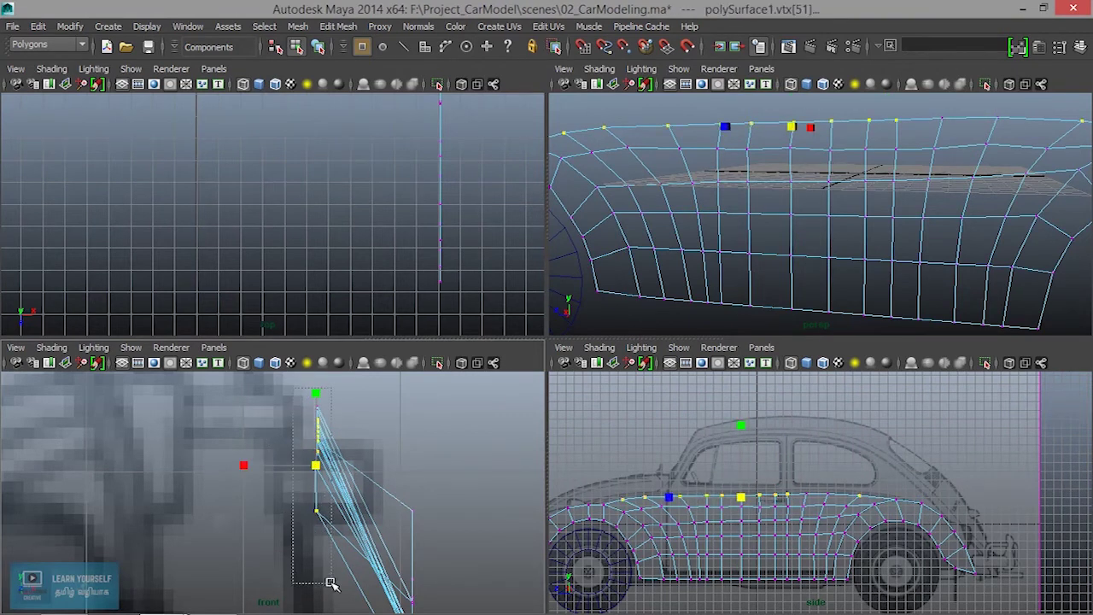
left_click_drag(244, 461, 295, 468)
scroll(883, 227, "down", 3)
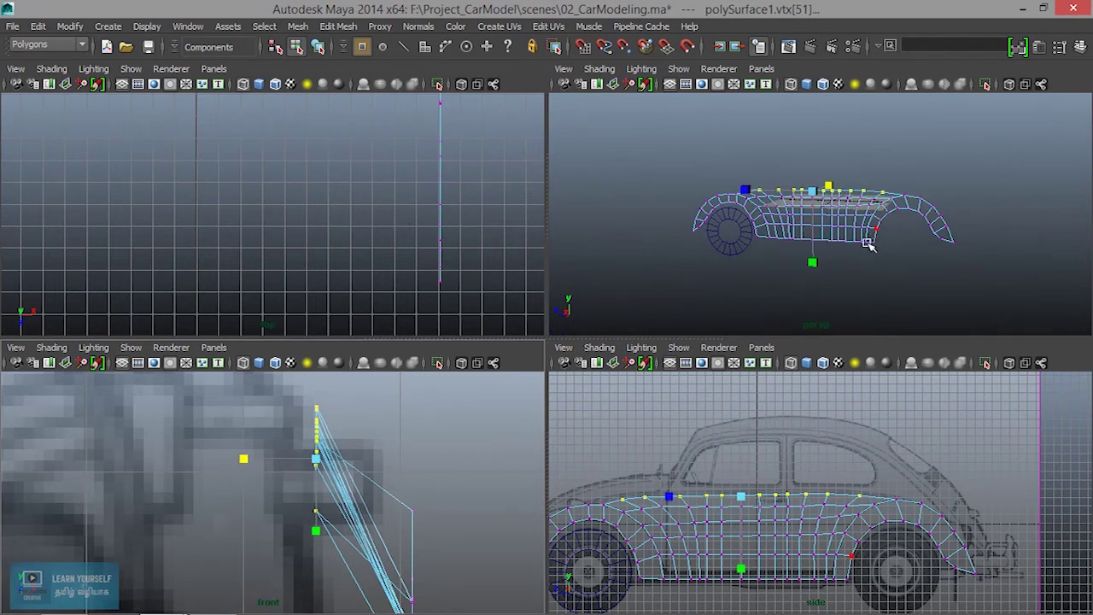
Select the second horizontal row of vertices between the fenders and scale it vertically in the side view to straighten it
key("space")
left_click_drag(781, 276, 675, 444, "alt")
left_click(725, 341)
left_click_drag(669, 376, 698, 481, "alt")
key("space")
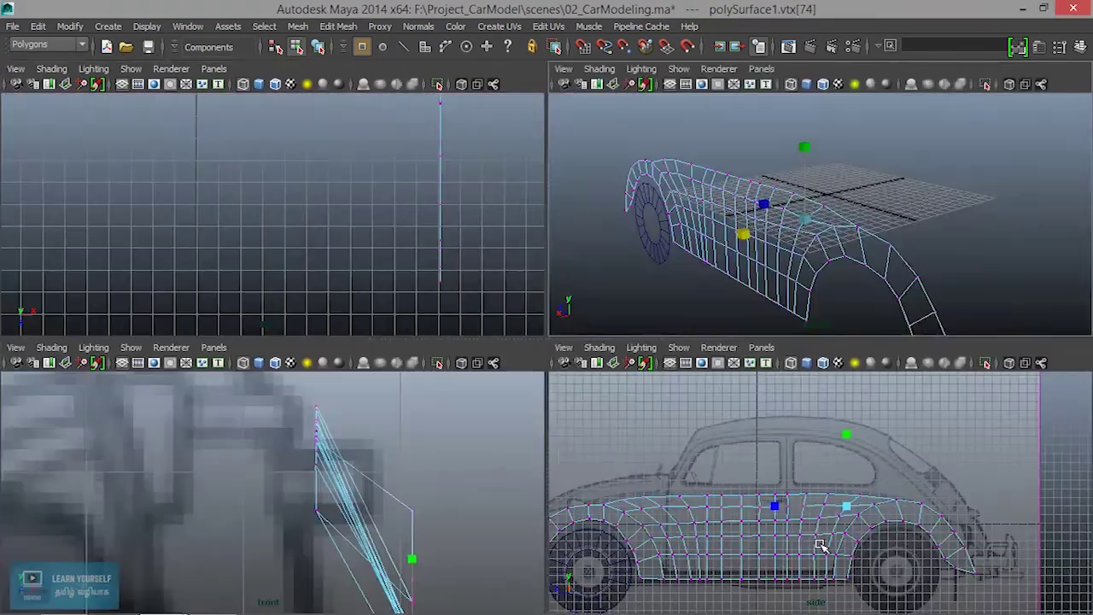
key("space")
scroll(432, 432, "up", 1)
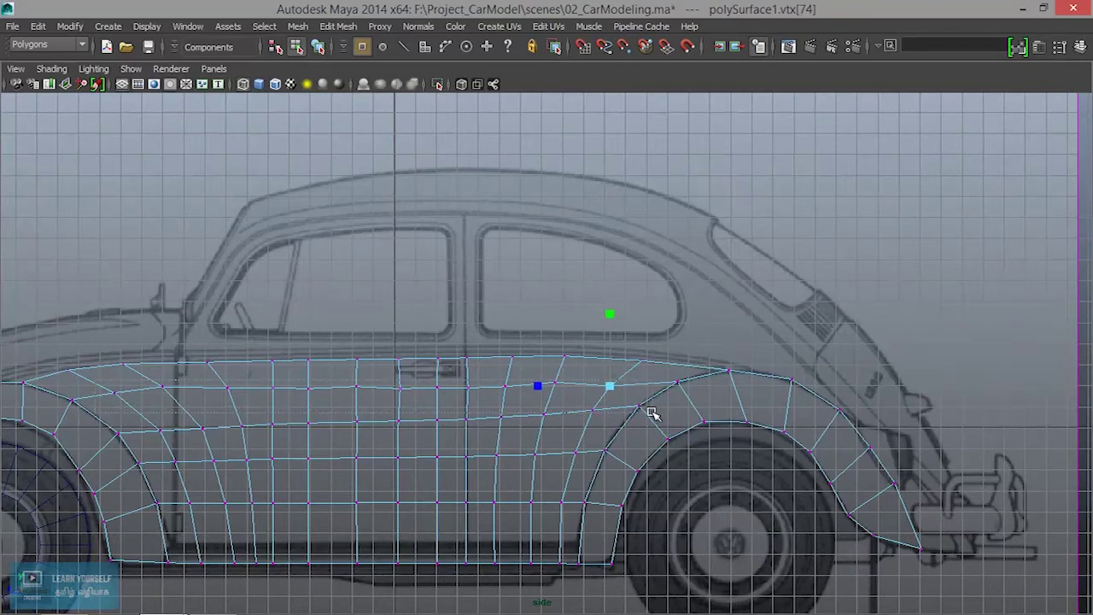
left_click_drag(636, 400, 636, 402)
key("space")
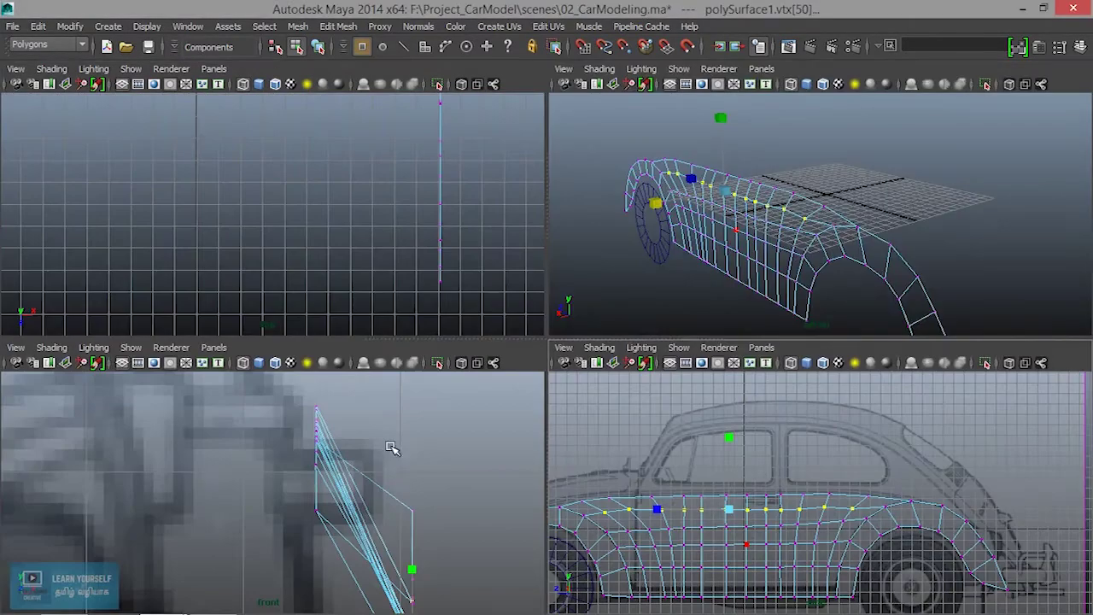
key("space")
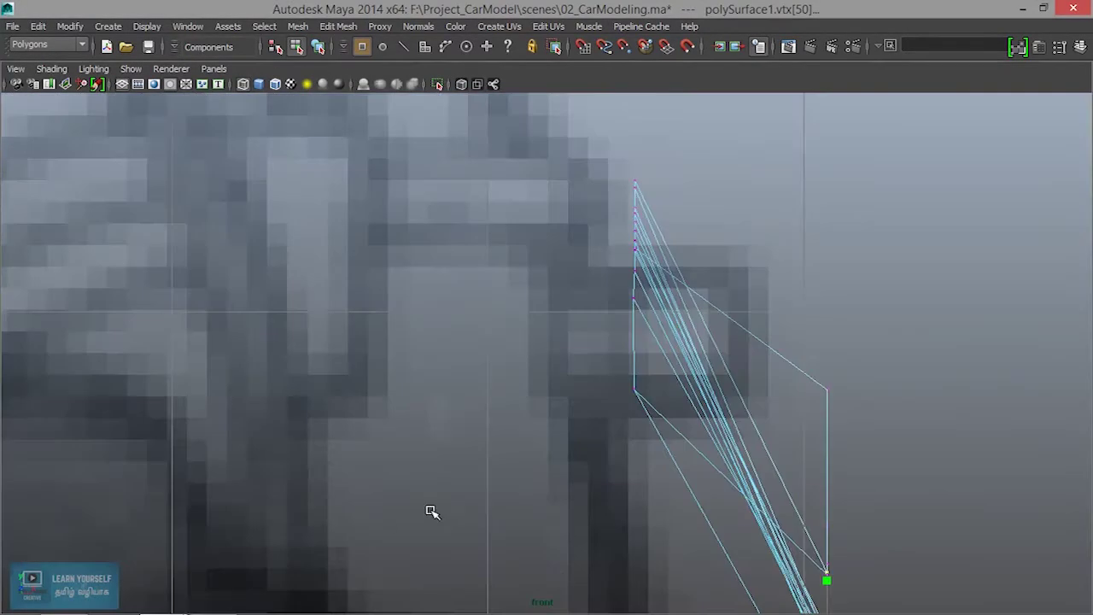
key("f")
scroll(513, 523, "up", 3)
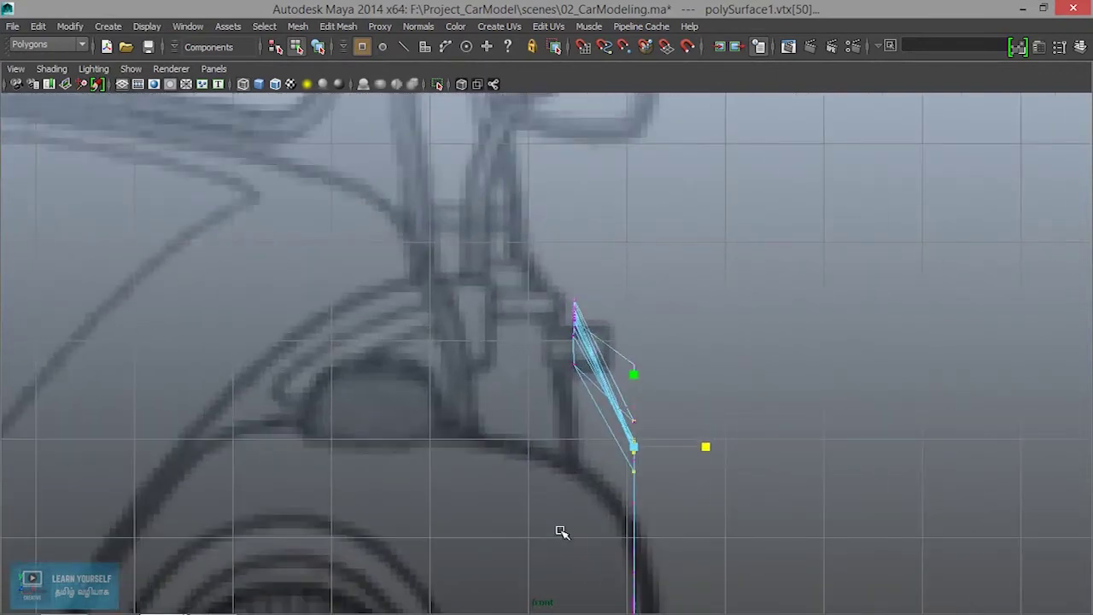
key("space")
key("space")
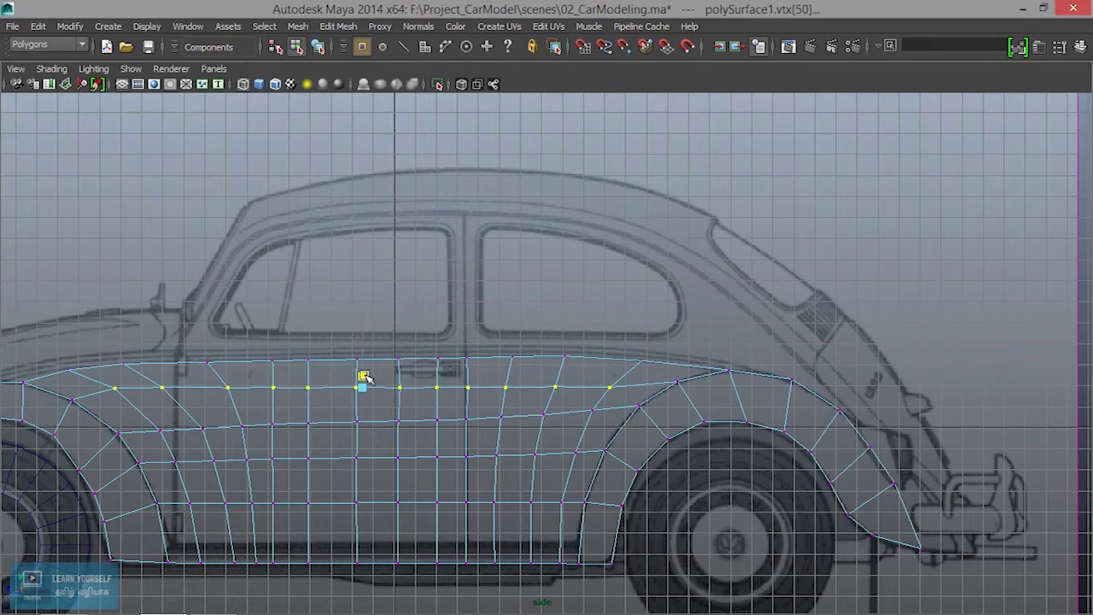
scroll(363, 378, "up", 5)
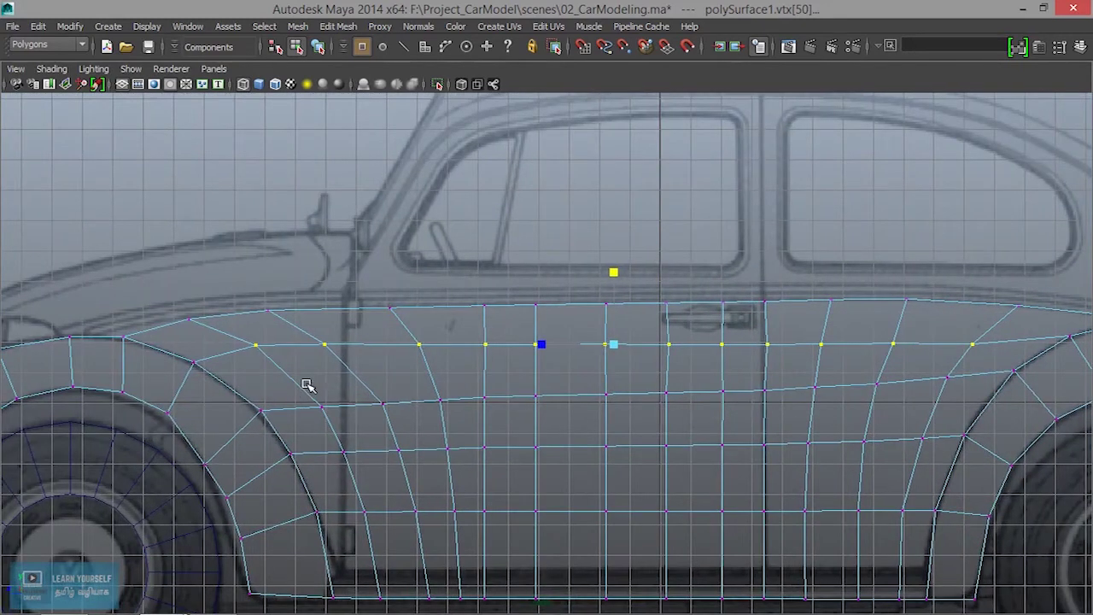
Select the third horizontal row of vertices between the fenders and scale it vertically to even it out
left_click_drag(308, 386, 971, 405)
left_click(934, 373, "shift")
left_click(338, 416, "shift")
left_click_drag(639, 466, 641, 437)
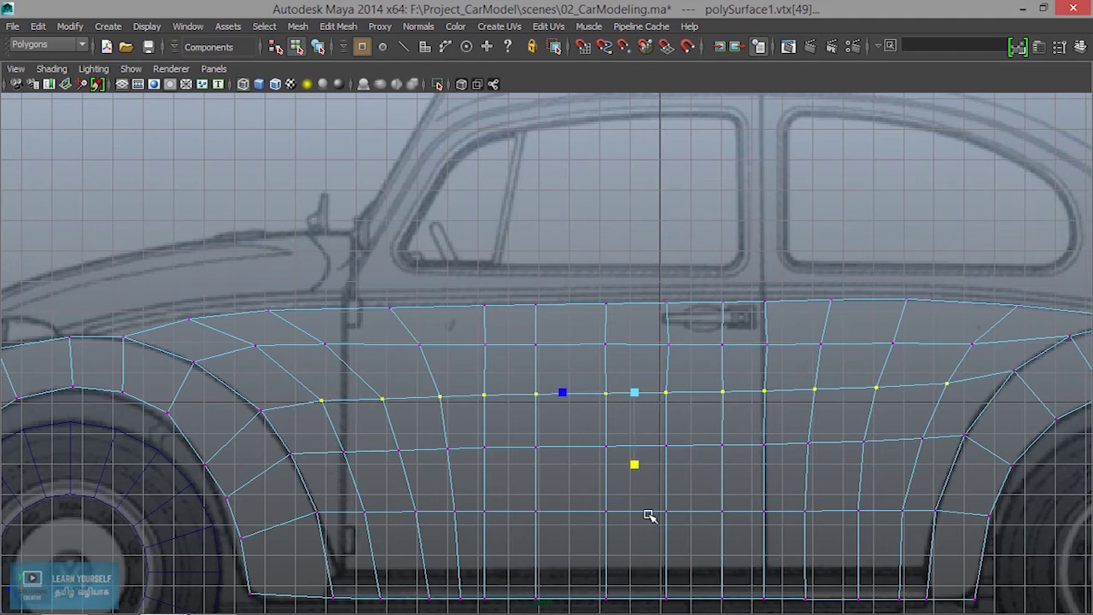
Scale the fourth and fifth horizontal rows of vertices between the fenders vertically, one row at a time, to even them out
middle_click_drag(649, 516, 614, 411, "alt")
key("Down")
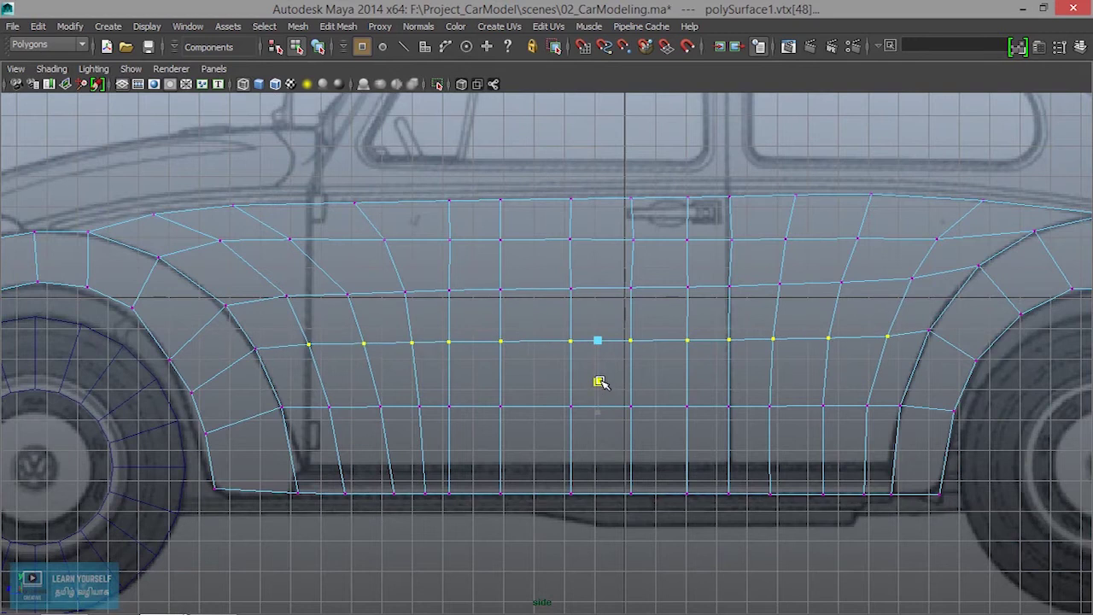
key("Down")
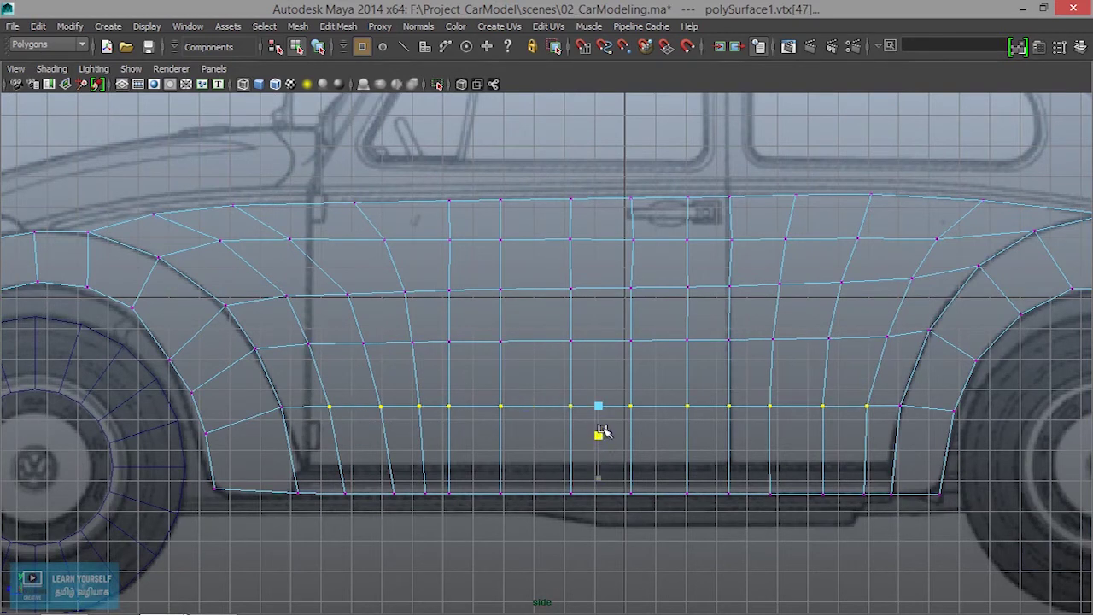
scroll(401, 515, "down", 3)
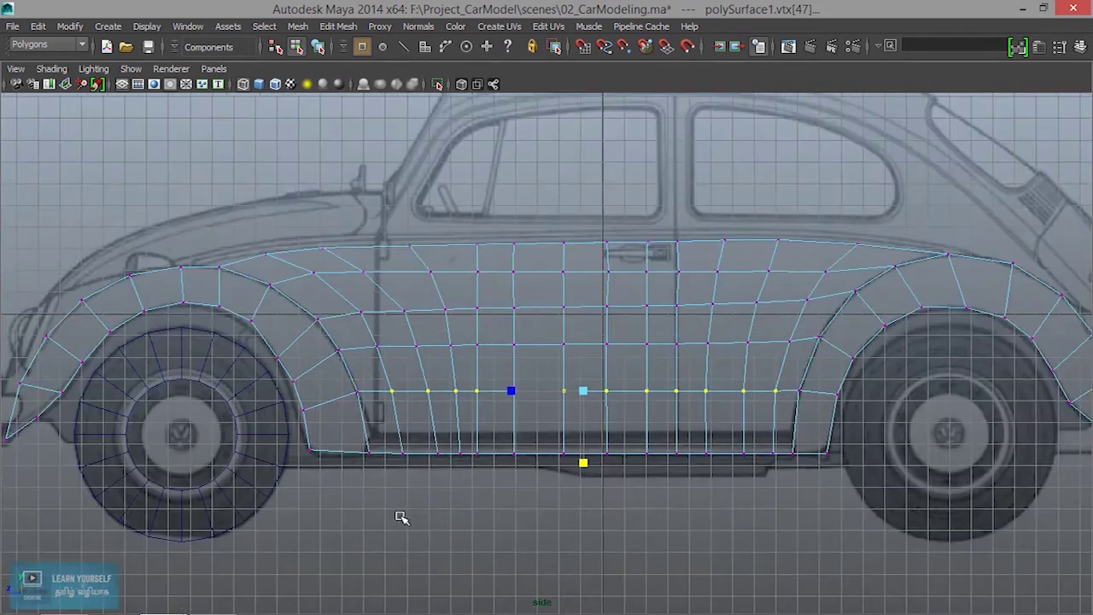
Examine the evened vertex rows of the side body against the side and front blueprints
scroll(400, 515, "up", 3)
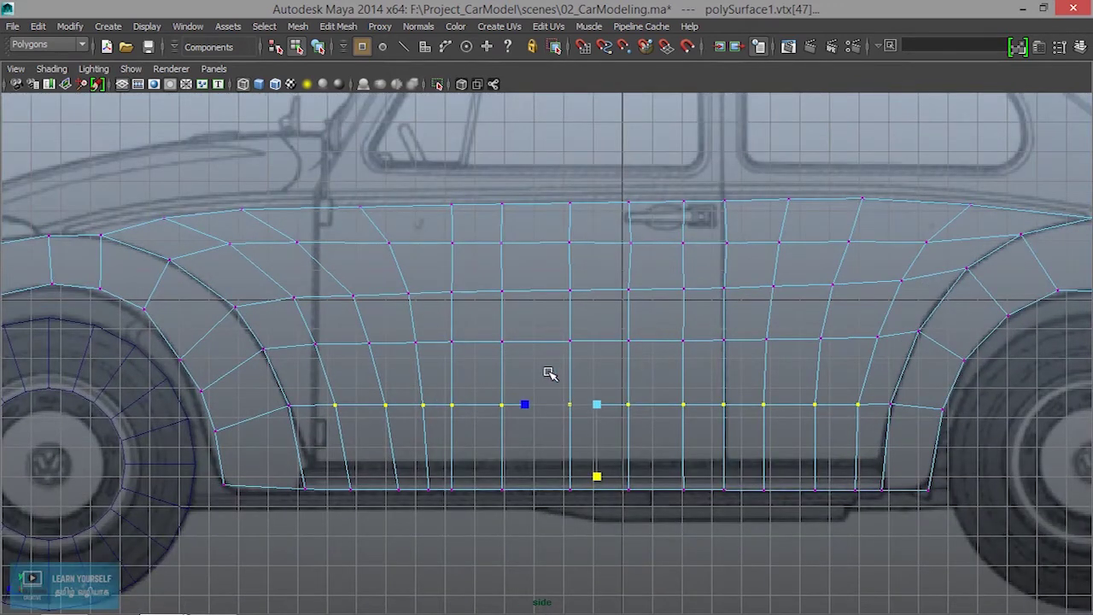
scroll(538, 395, "down", 2)
scroll(538, 395, "down", 1)
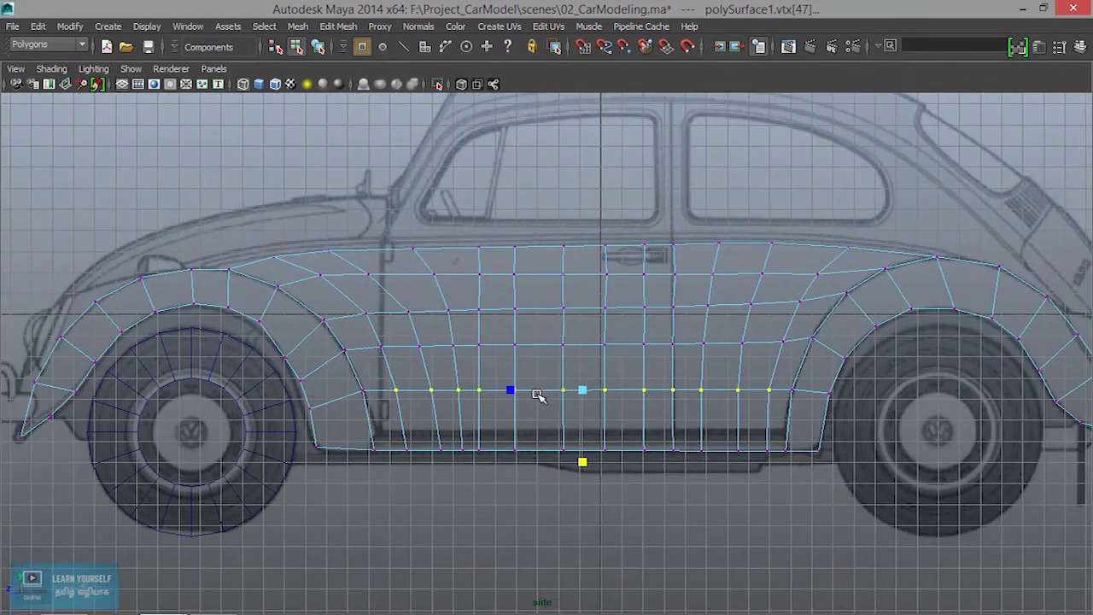
key("space")
key("space")
scroll(538, 350, "up", 3)
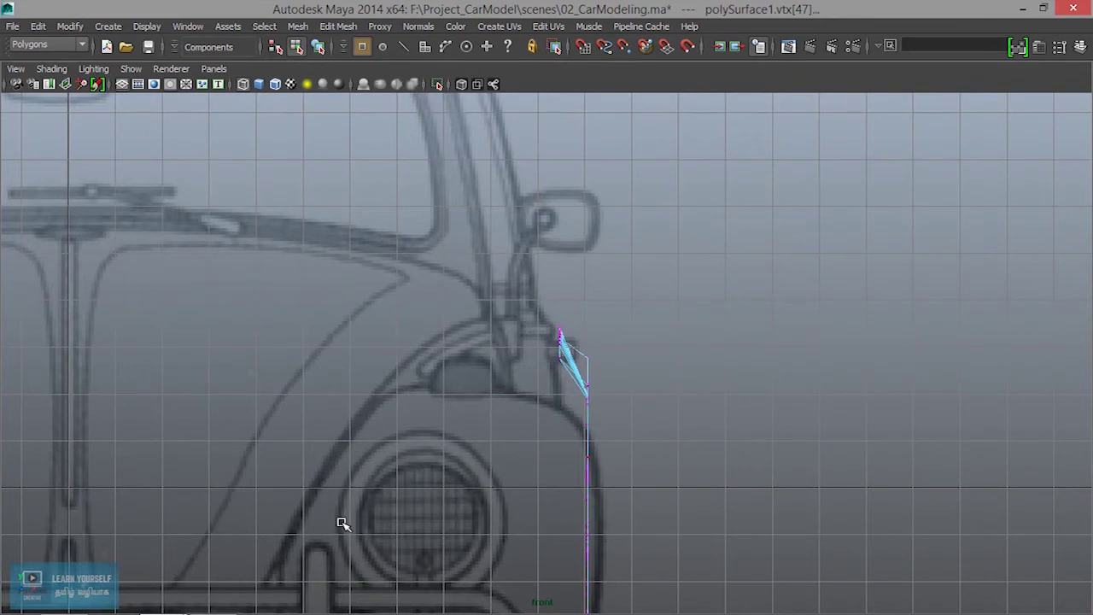
key("space")
key("space")
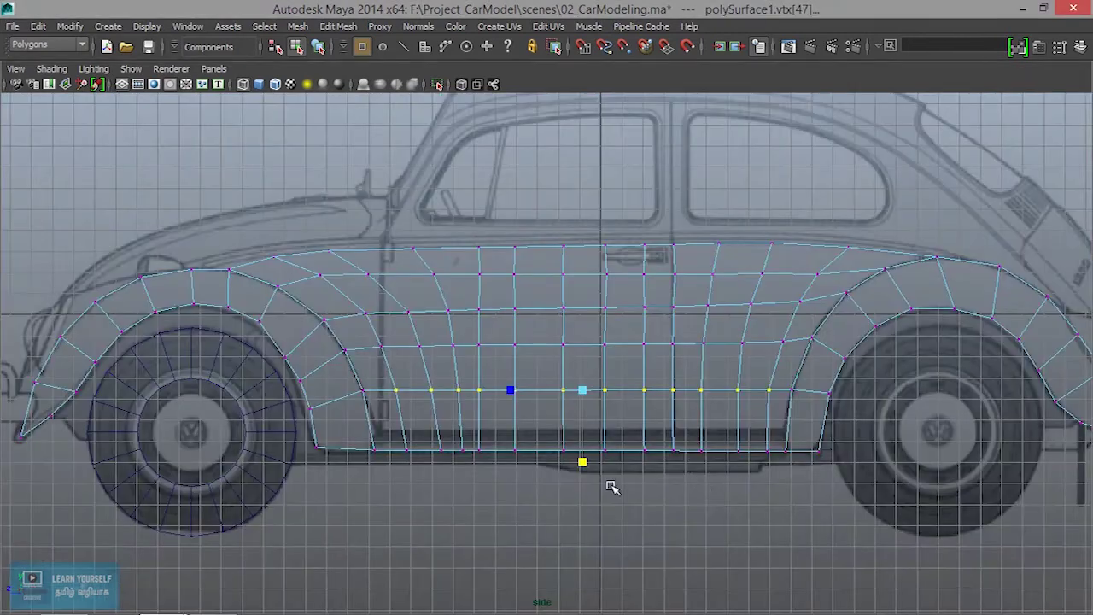
Select the outer arch edges of the front fender from its top forward to the lower front tip
scroll(362, 454, "up", 2)
middle_click_drag(361, 454, 988, 510, "alt")
scroll(911, 446, "up", 3)
scroll(911, 447, "up", 1)
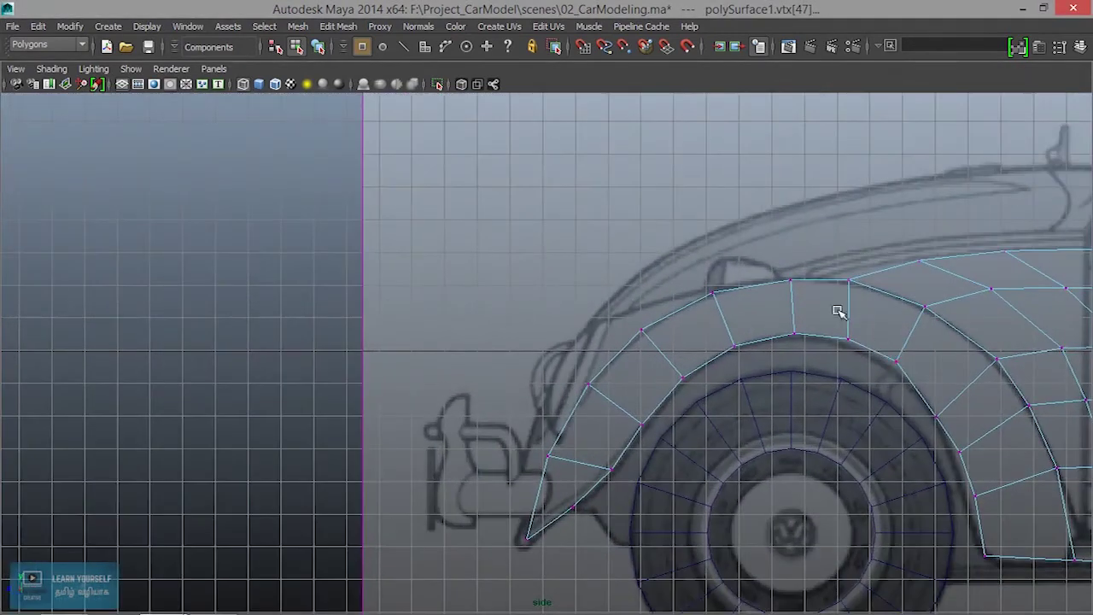
right_click_drag(820, 280, 822, 221)
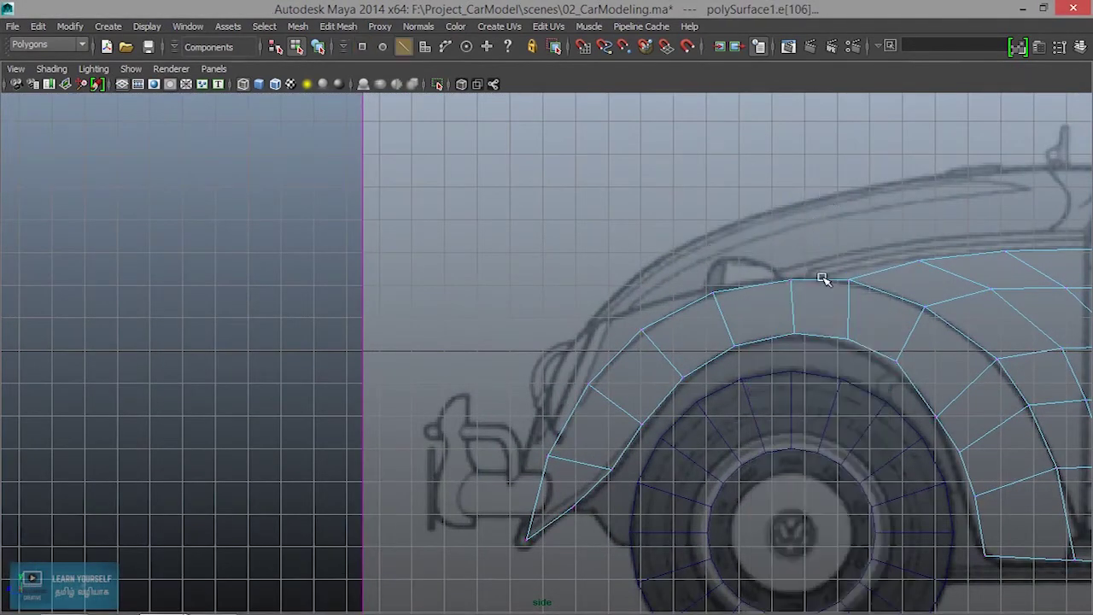
left_click(819, 276)
left_click(750, 289, "shift")
left_click(673, 318, "shift")
left_click(604, 365, "shift")
left_click(596, 440, "shift")
left_click(555, 500, "shift")
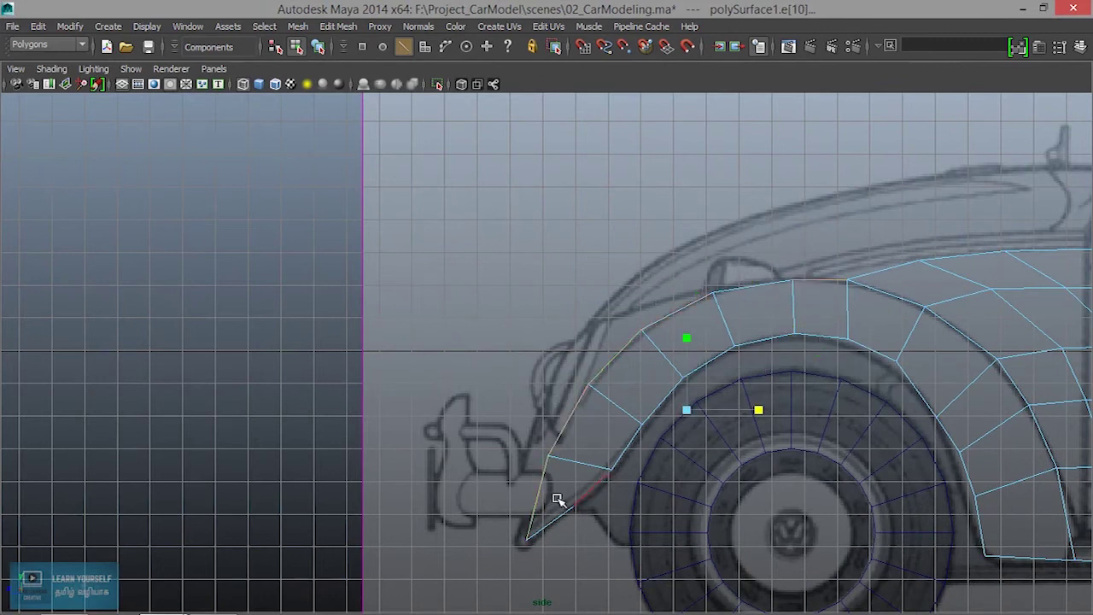
left_click(752, 309, "shift")
Extrude the selected fender edges inward in the front view, past the outer side of the headlight to its inner side
key("space")
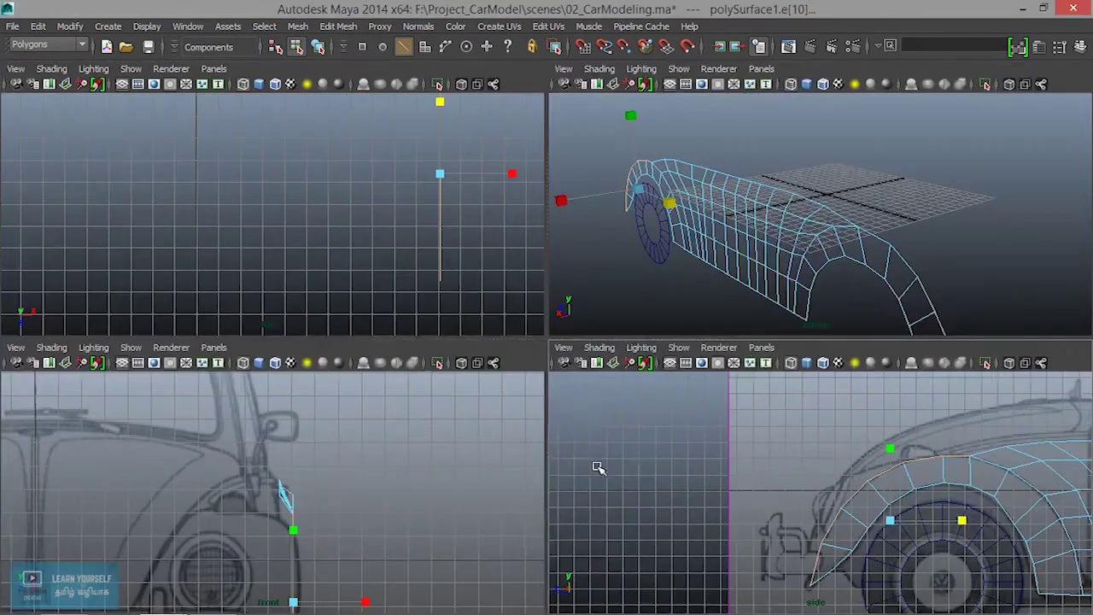
key("space")
left_click(337, 27)
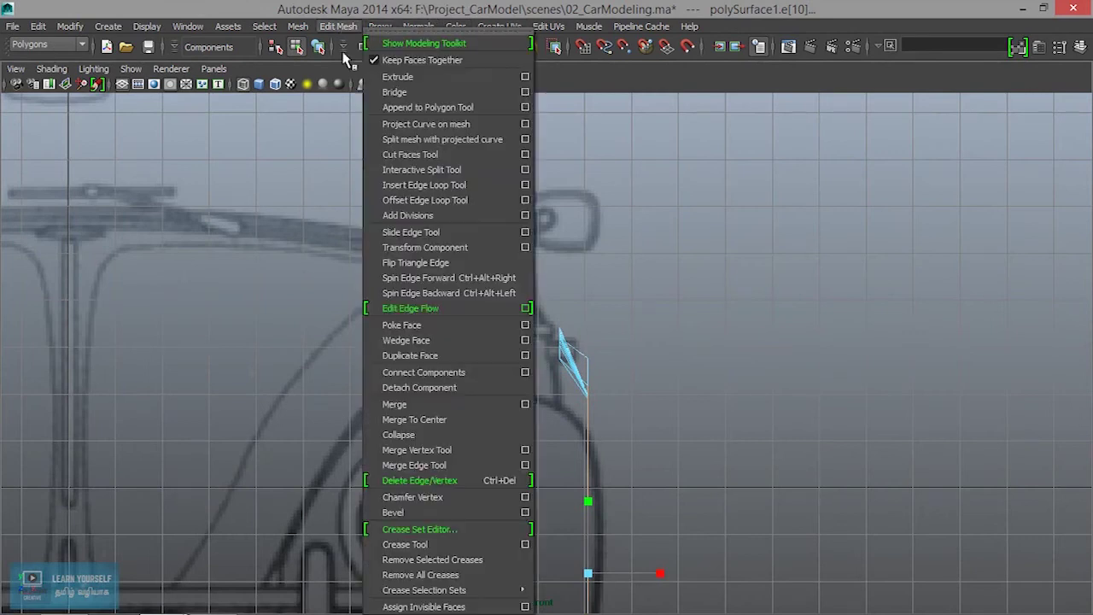
left_click(393, 75)
middle_click_drag(727, 460, 764, 373, "alt")
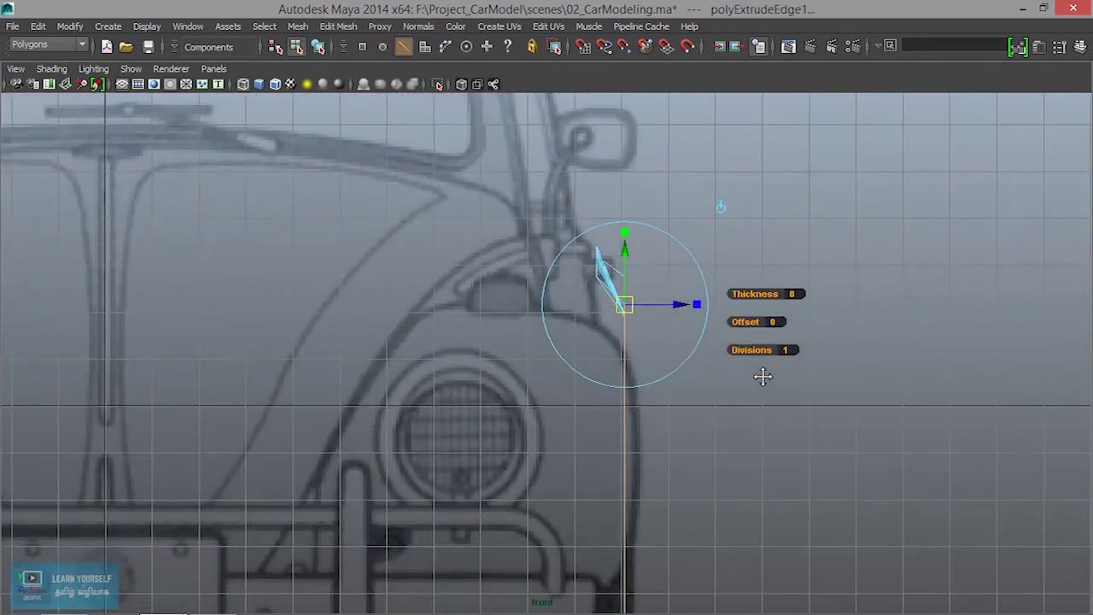
left_click_drag(690, 305, 488, 307)
middle_click_drag(580, 384, 632, 202, "alt")
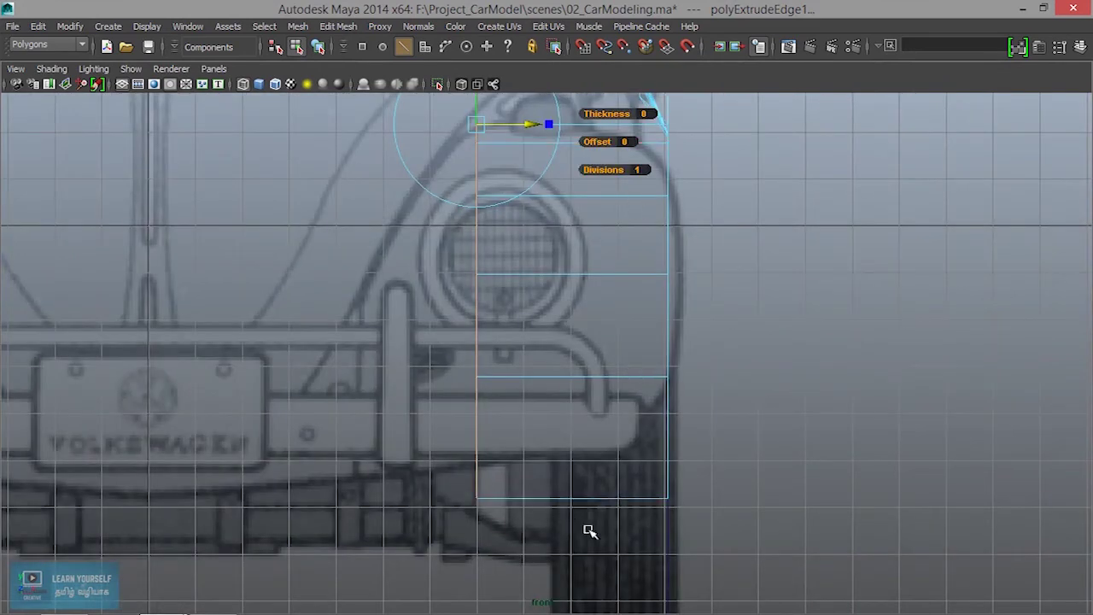
Raise the lowest inner vertex of the extruded fender strip to bumper height in the front view
right_click_drag(508, 501, 427, 234)
left_click_drag(385, 427, 519, 538)
key("w")
left_click_drag(486, 502, 479, 394)
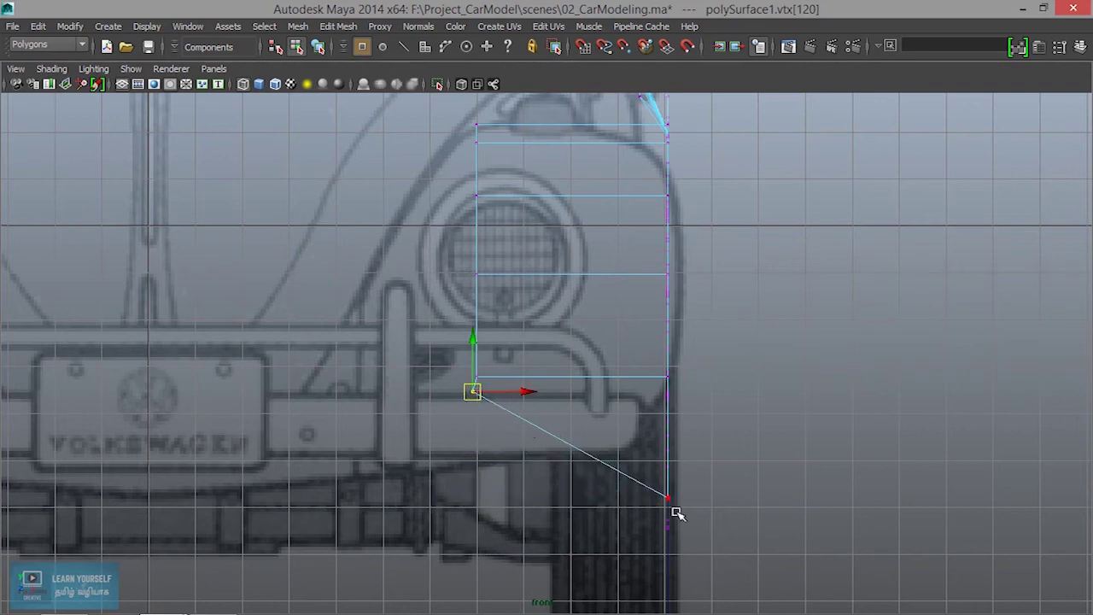
Move the inner vertex at headlight level inward onto the fender outline in the front view
key("space")
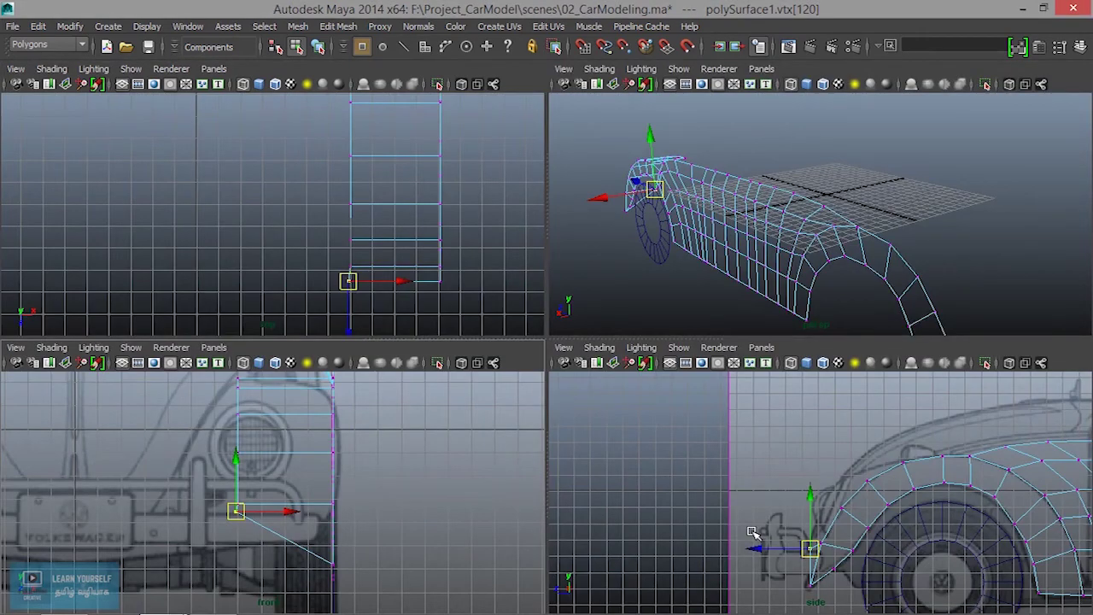
left_click_drag(707, 244, 825, 152, "alt")
scroll(339, 544, "up", 1)
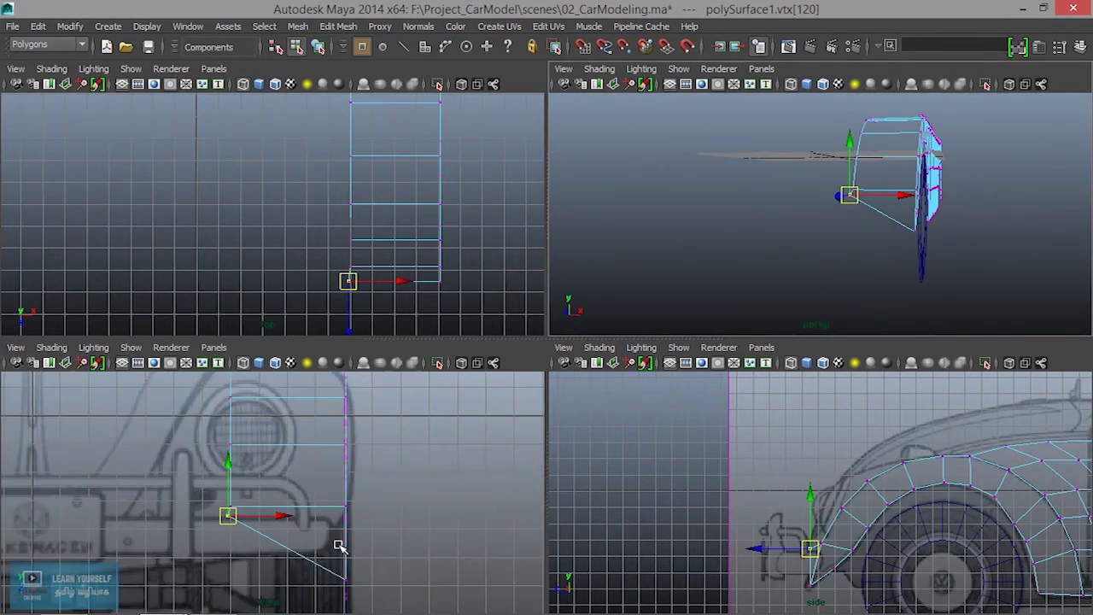
scroll(346, 526, "up", 3)
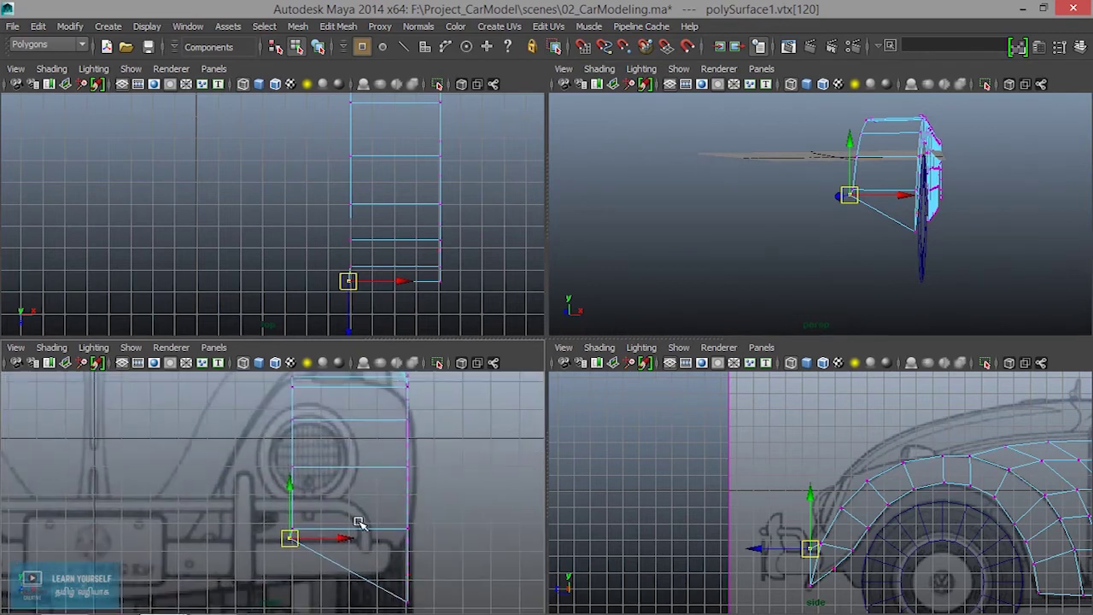
middle_click_drag(358, 523, 398, 465, "alt")
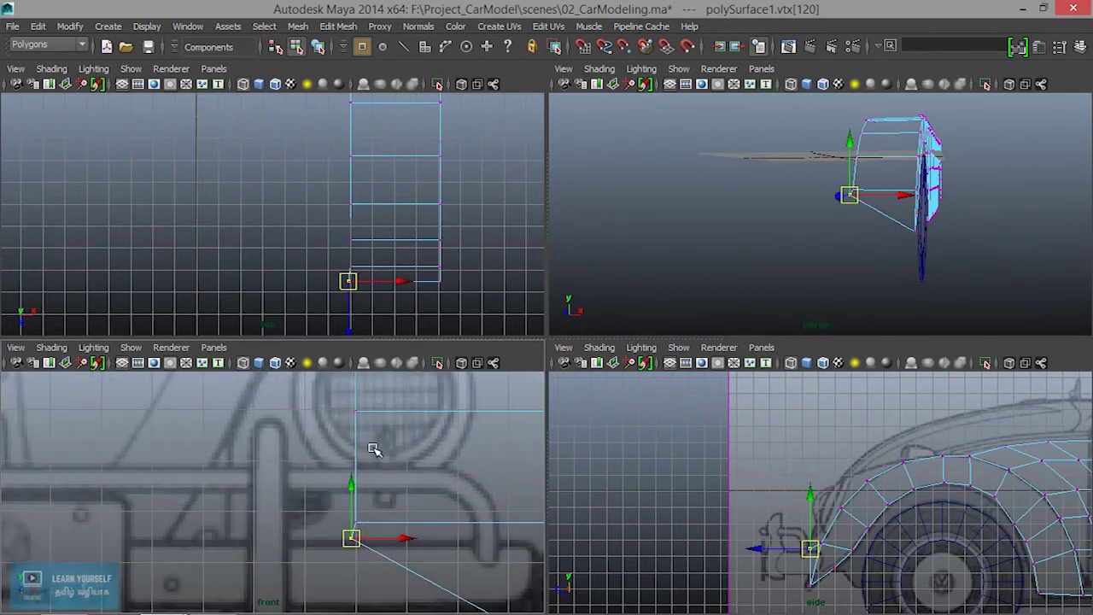
left_click_drag(321, 398, 403, 437)
middle_click_drag(337, 500, 365, 510, "alt")
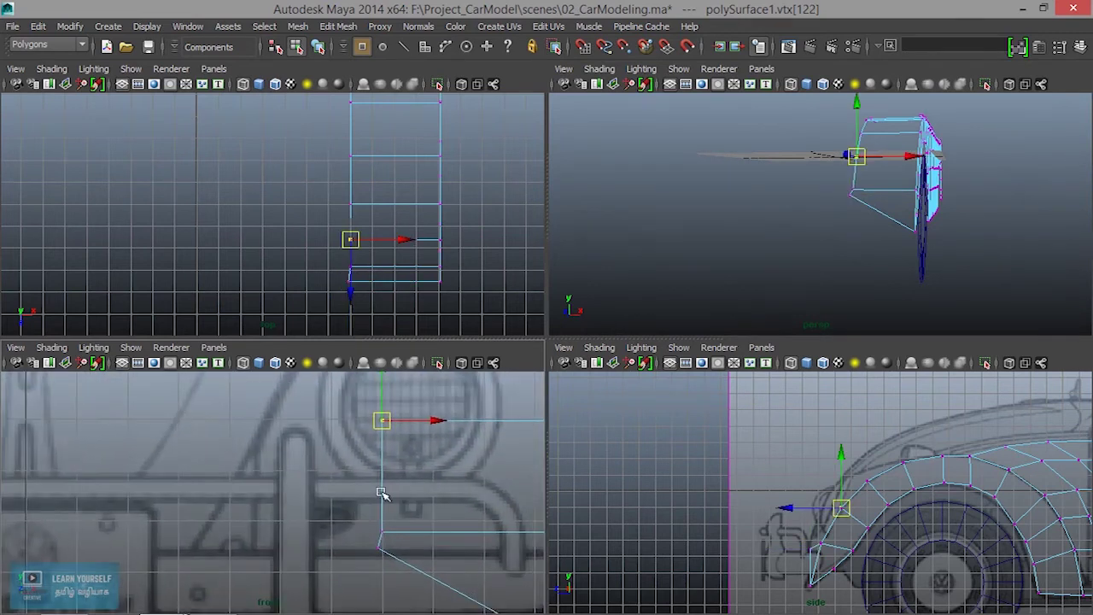
left_click_drag(436, 431, 325, 424)
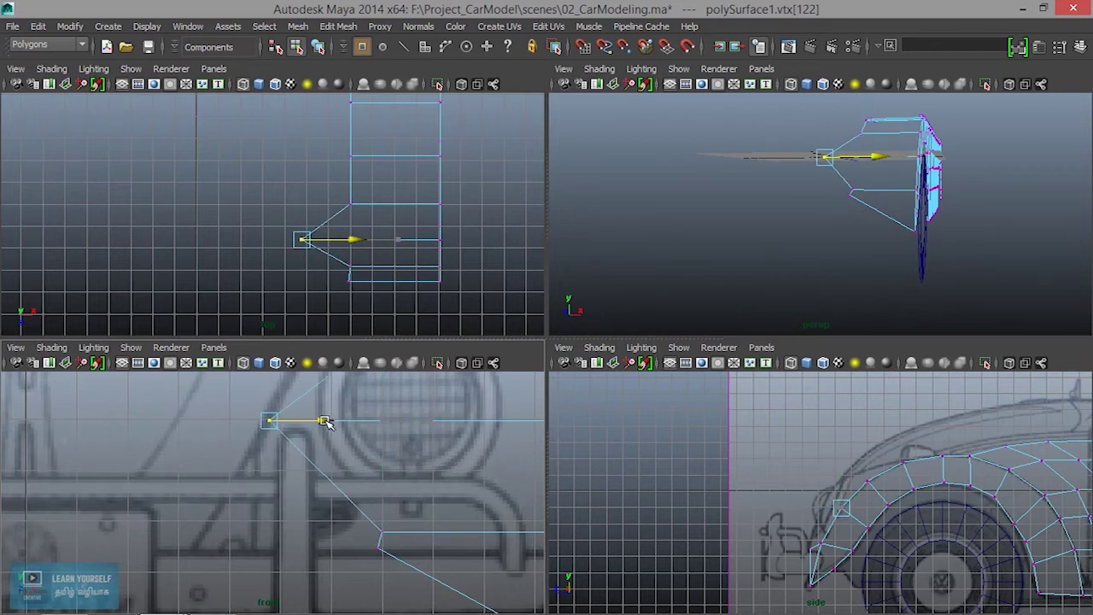
Move the two lower inner vertices of the fender strip inward beneath the headlight-level vertex
middle_click_drag(389, 542, 391, 495, "alt")
left_click_drag(368, 464, 316, 493)
middle_click_drag(330, 539, 397, 612, "alt")
left_click_drag(371, 475, 388, 450)
left_click_drag(312, 545, 331, 532)
middle_click_drag(412, 604, 365, 501, "alt")
left_click(427, 476)
left_click_drag(439, 476, 325, 478)
Align the next two inner vertices above headlight level with the fender's inner outline in the front view
mouse_move(448, 575)
middle_mouse_down("alt")
mouse_move(224, 559)
mouse_move(279, 610)
middle_mouse_up("alt")
mouse_move(374, 488)
middle_mouse_down("alt")
mouse_move(388, 609)
mouse_move(422, 509)
mouse_move(410, 528)
middle_mouse_up("alt")
mouse_move(223, 474)
left_mouse_down()
mouse_move(294, 499)
mouse_move(243, 484)
left_mouse_up()
middle_click_drag(242, 483, 296, 536, "alt")
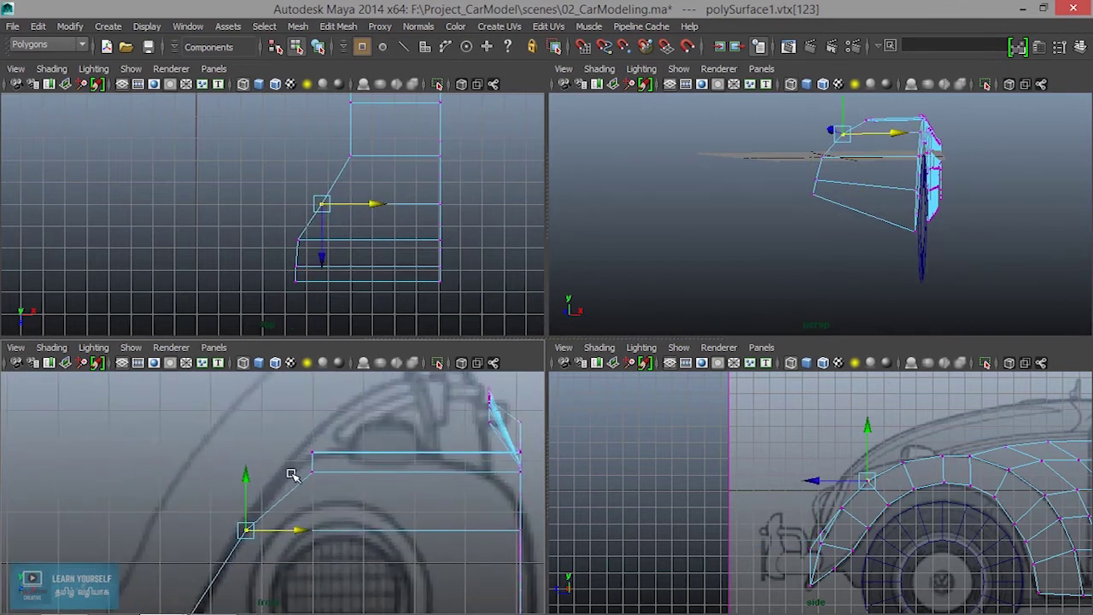
mouse_move(336, 484)
left_mouse_down()
mouse_move(351, 493)
mouse_move(349, 472)
mouse_move(339, 480)
left_mouse_up()
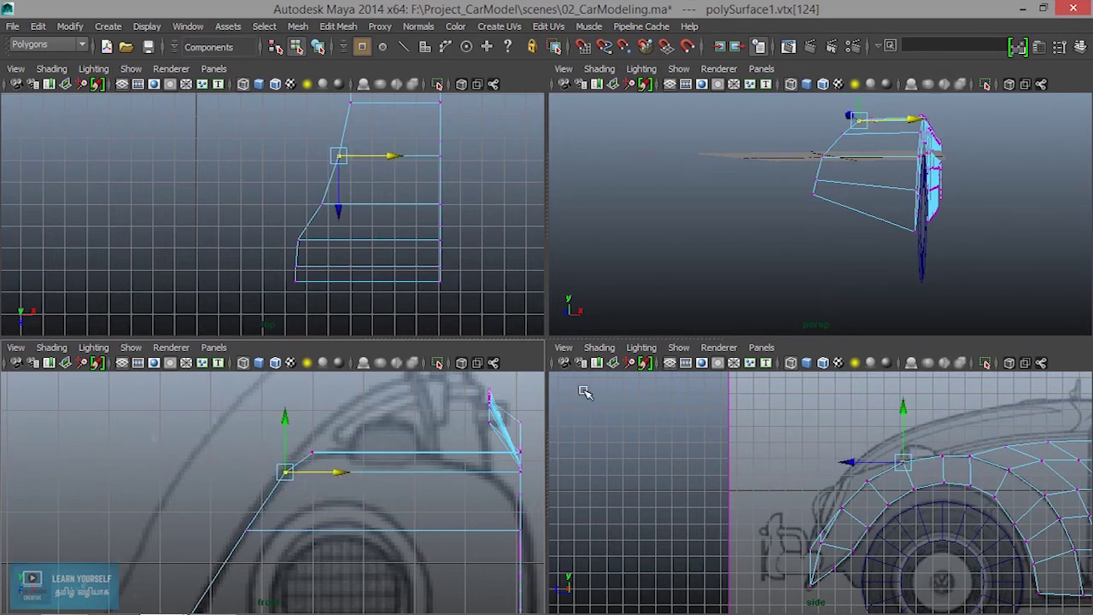
Select the rearmost inner vertex at the top of the fender strip and lower it slightly in the front view
left_click_drag(794, 237, 715, 264, "alt")
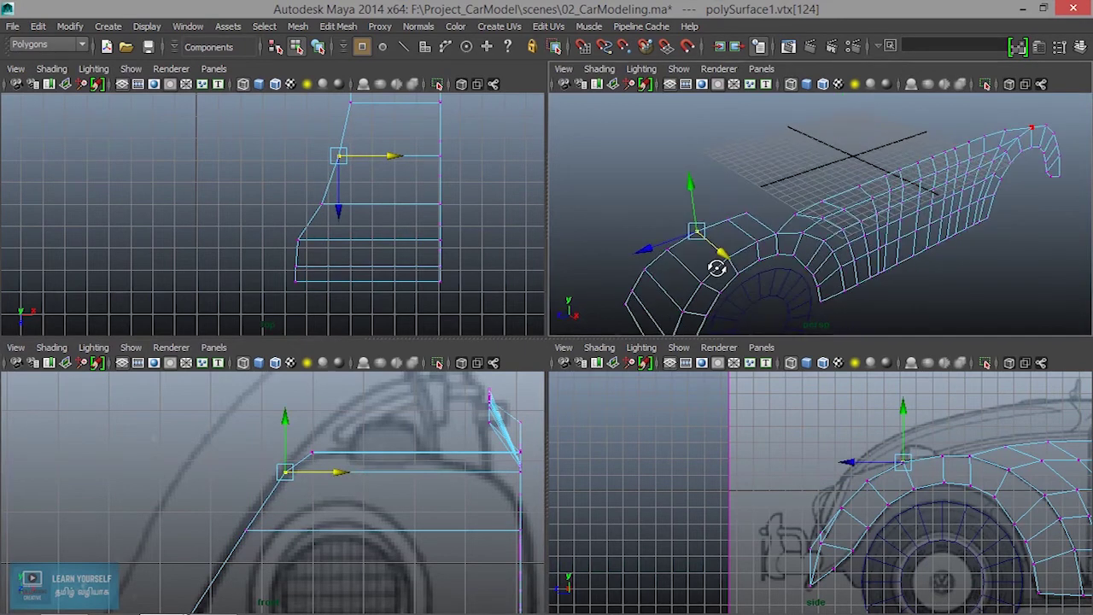
left_click(726, 219)
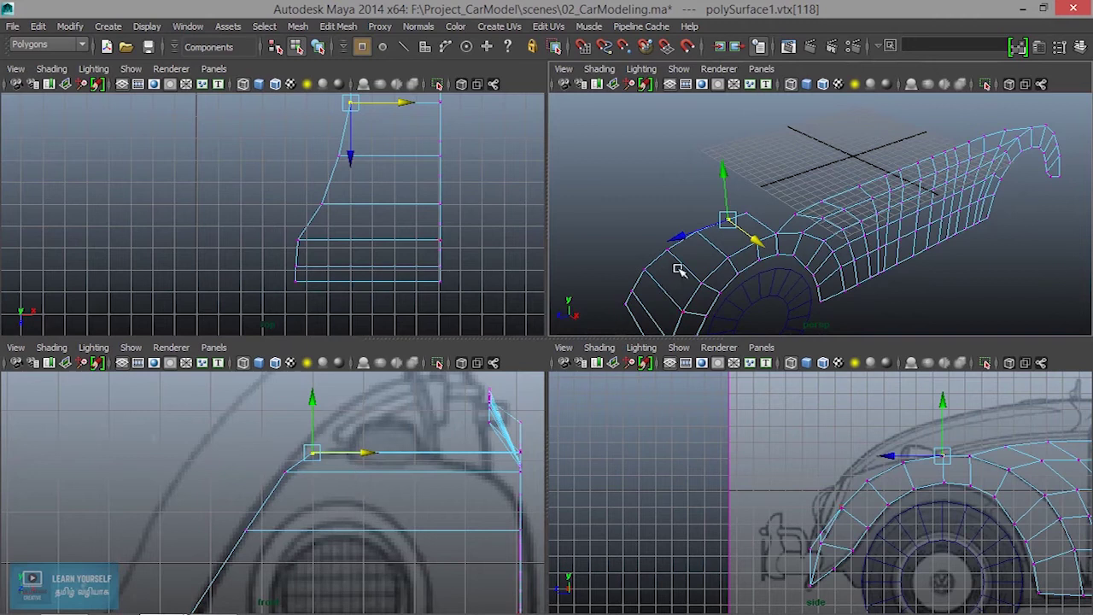
left_click(747, 213)
left_click(311, 401)
left_click_drag(313, 405, 312, 413)
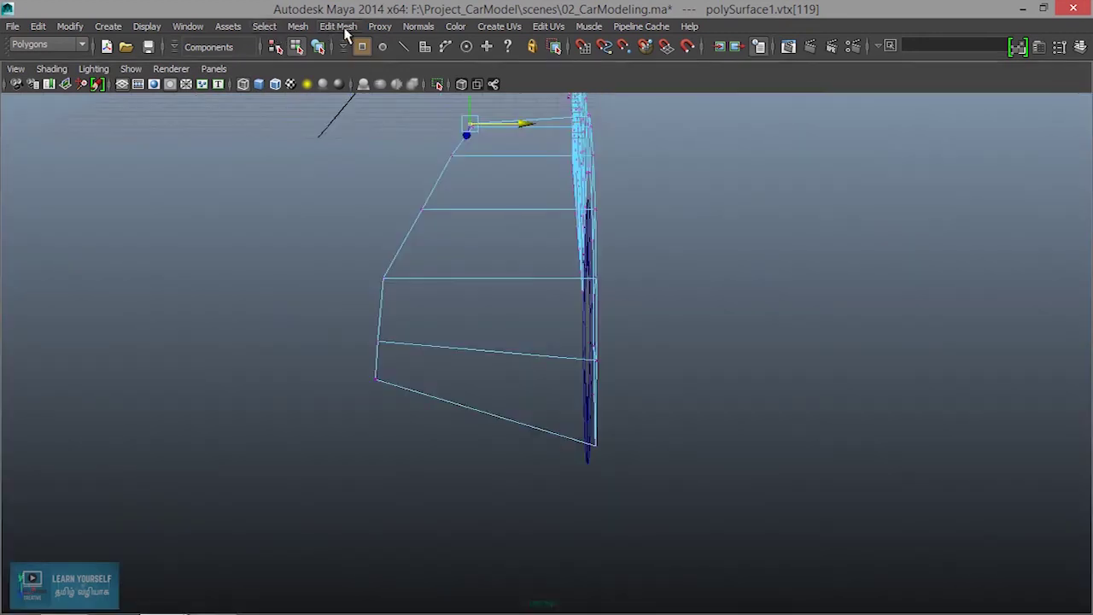
Insert 4 evenly spaced edge loops along the extruded front fender strip, using the multiple edge loops option
left_click(345, 29)
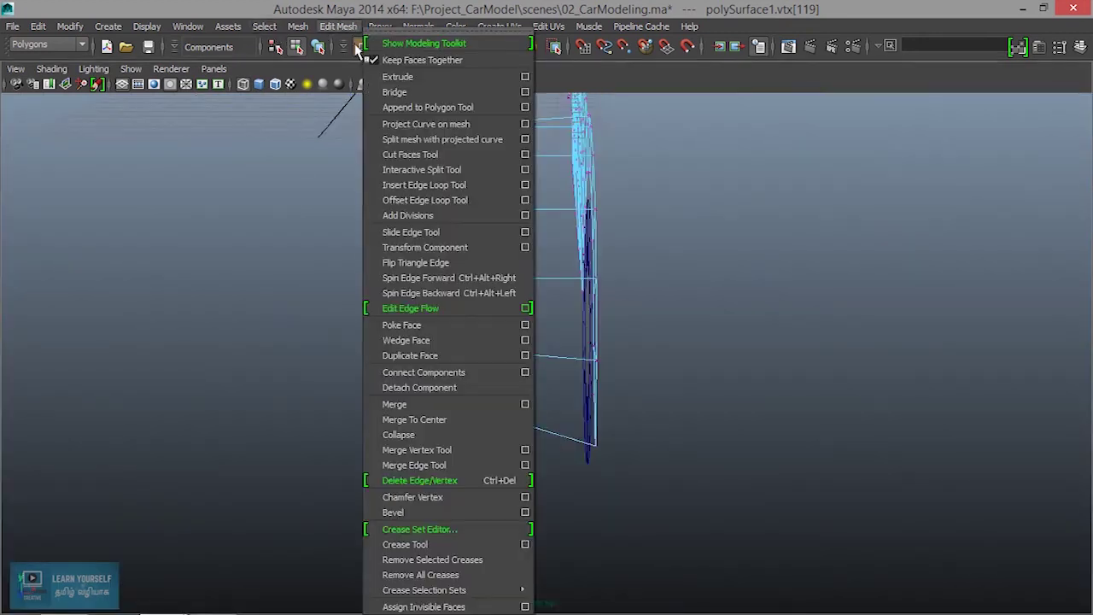
left_click(526, 186)
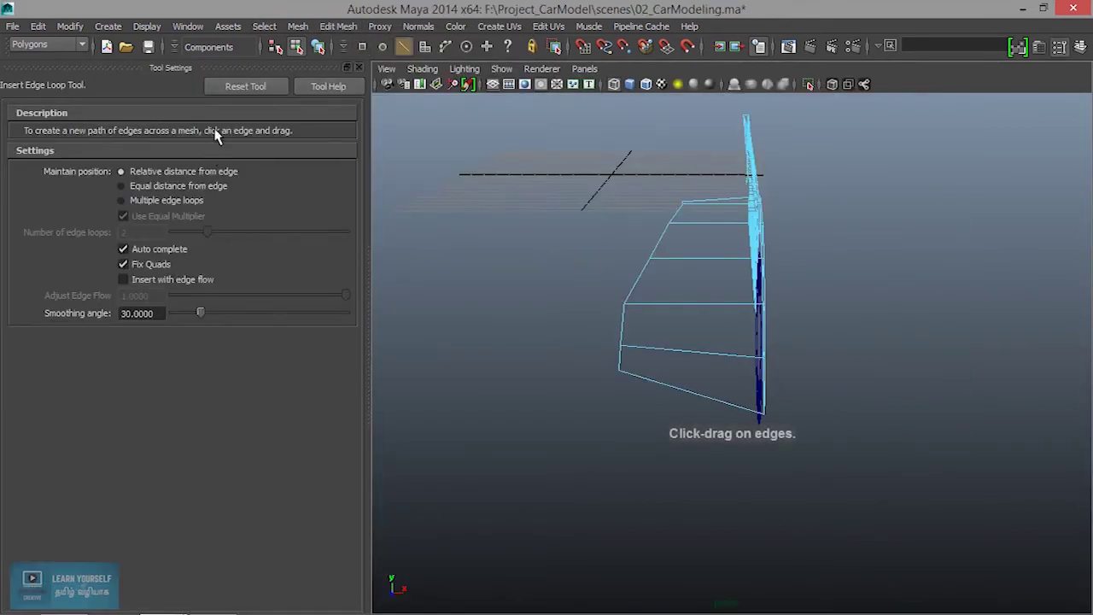
left_click(163, 203)
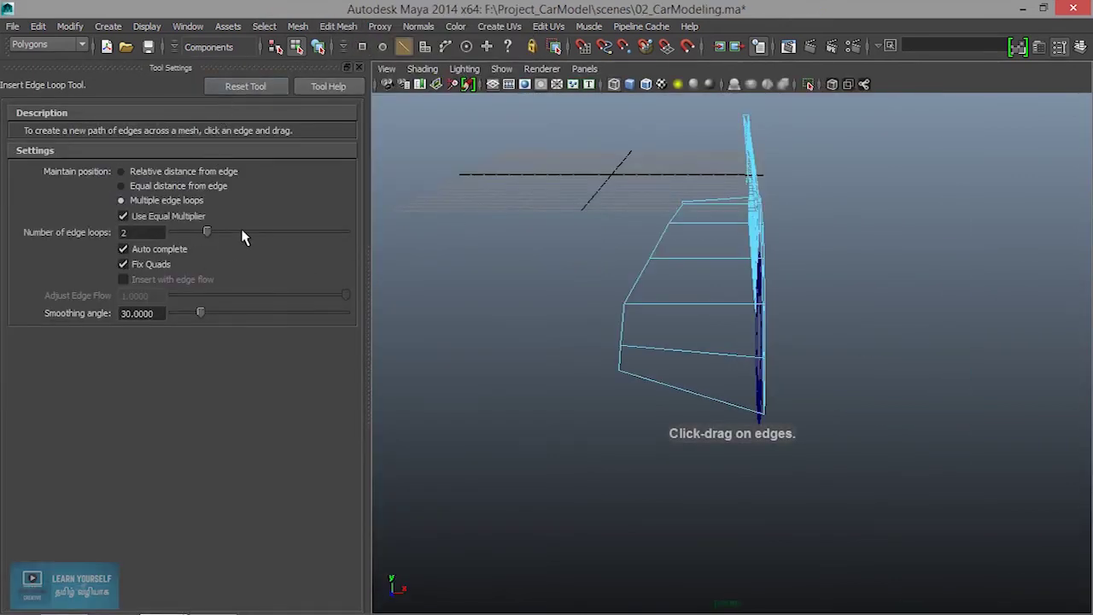
double_click(141, 232)
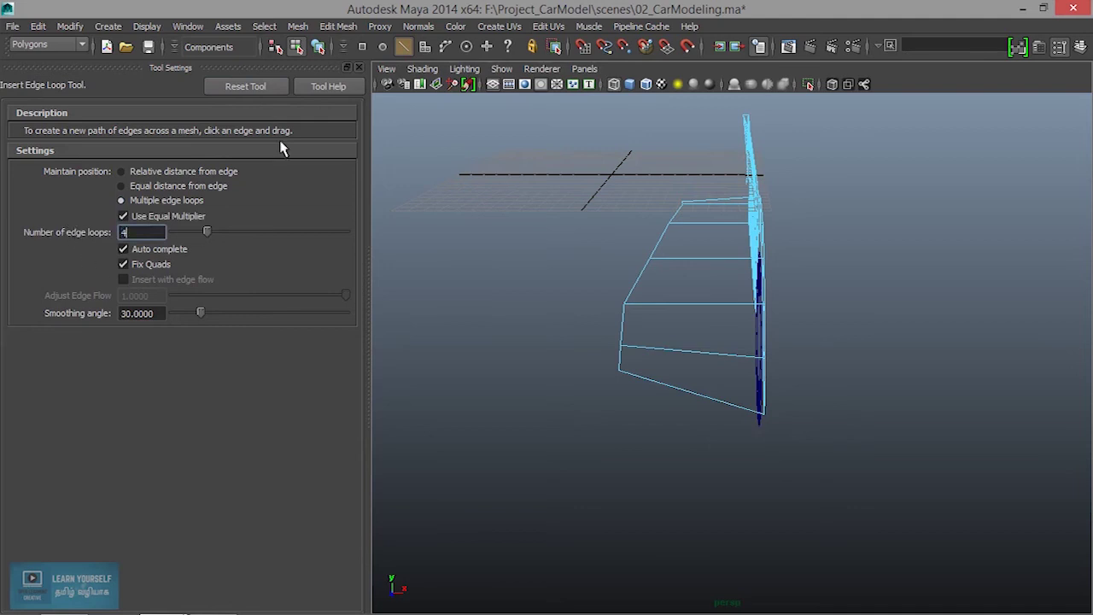
left_click(724, 409)
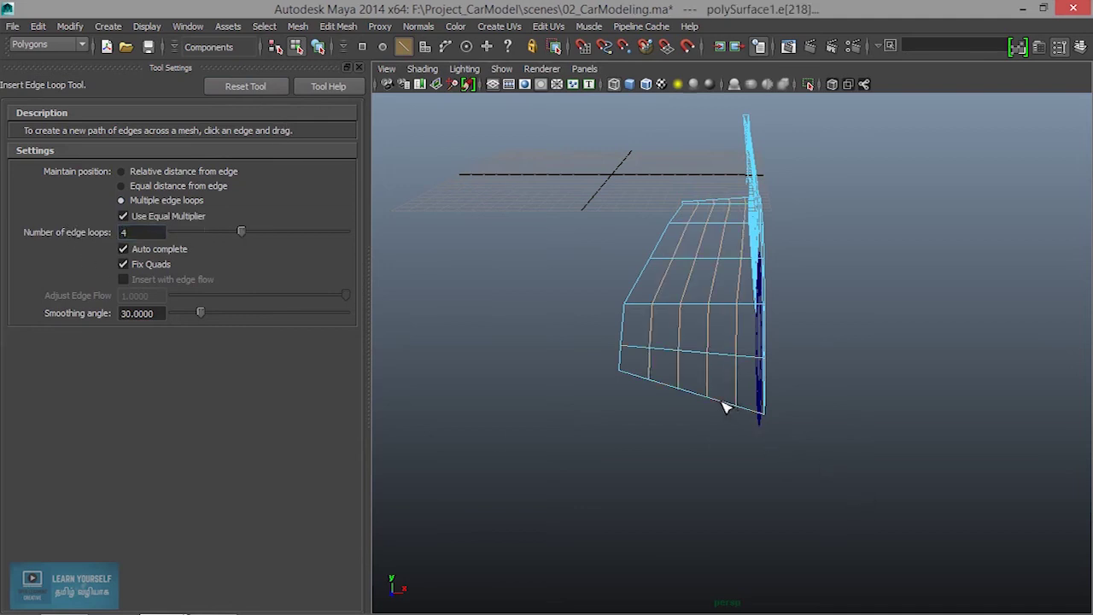
left_click_drag(691, 469, 739, 468, "alt")
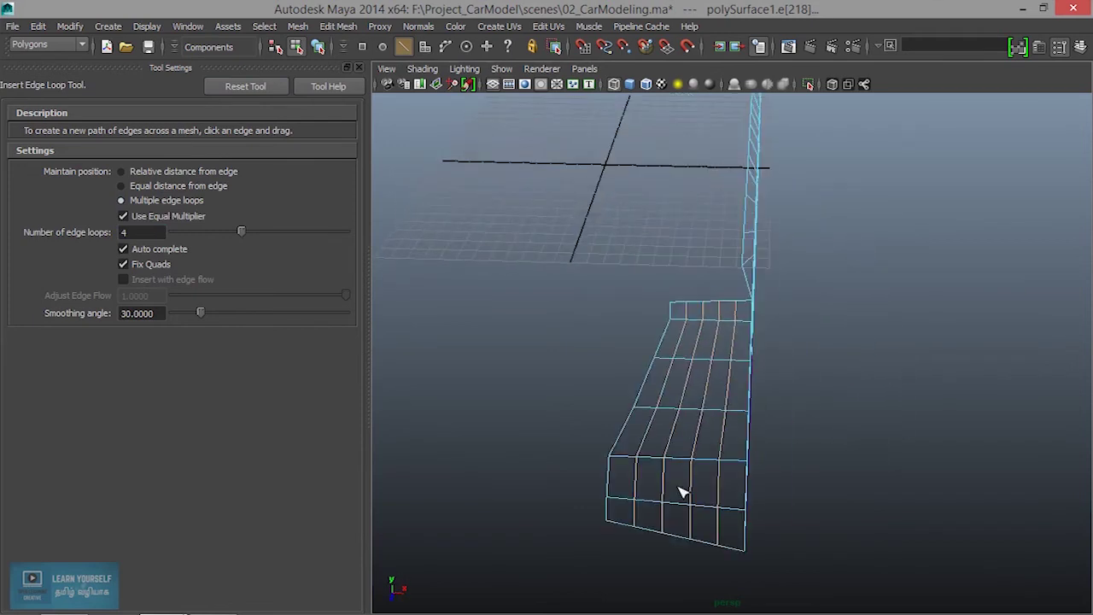
Switch the mesh to vertex selection, show the front view full size and close the tool settings
key("q")
left_click_drag(700, 500, 701, 459, "alt")
right_click_drag(699, 233, 579, 226)
key("space")
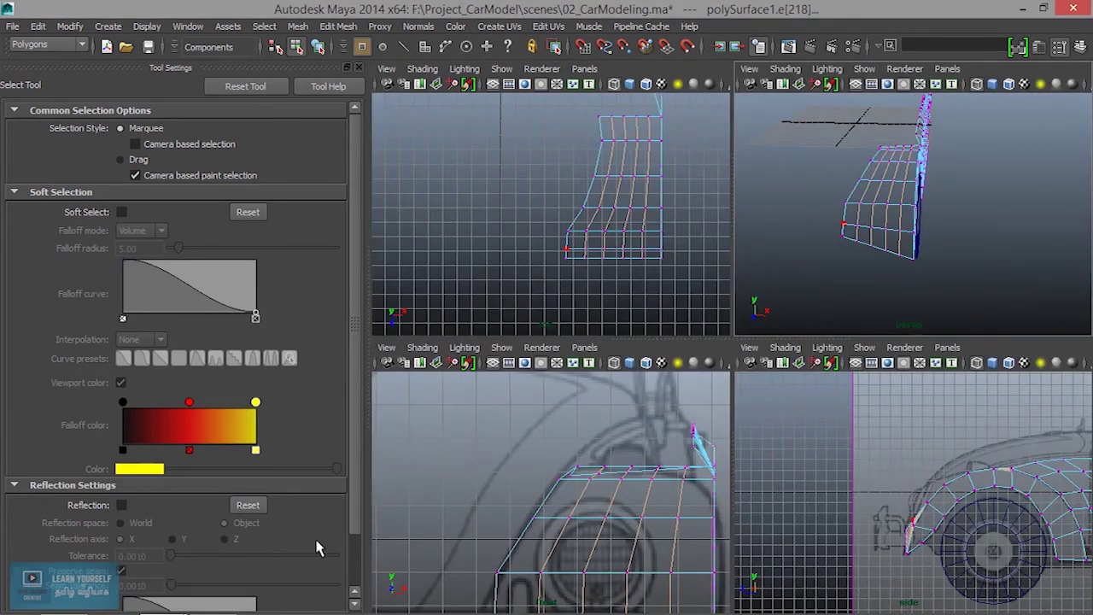
key("space")
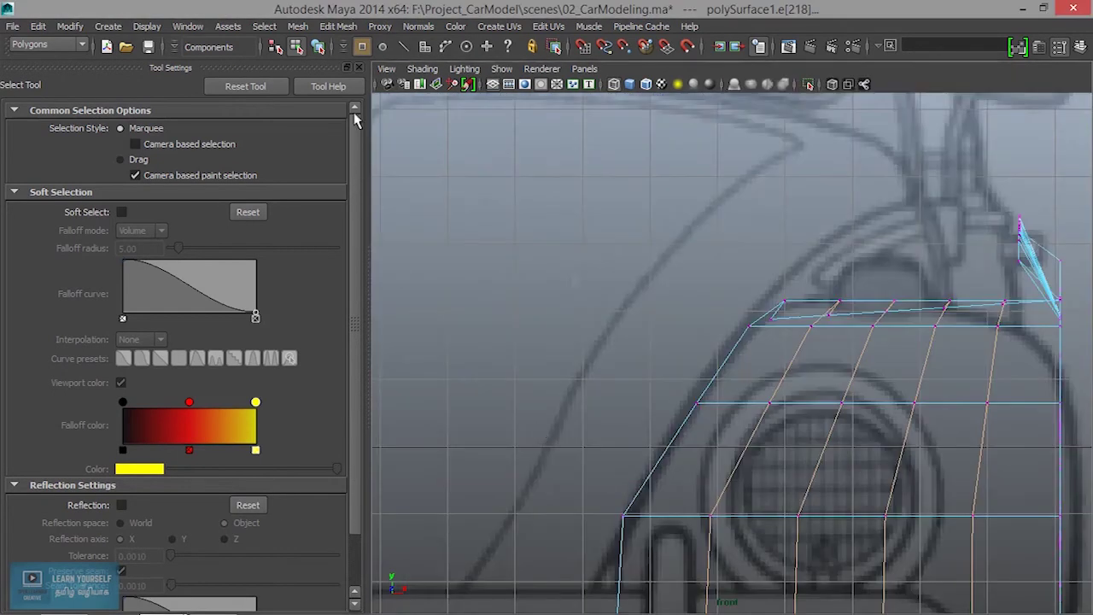
left_click(359, 67)
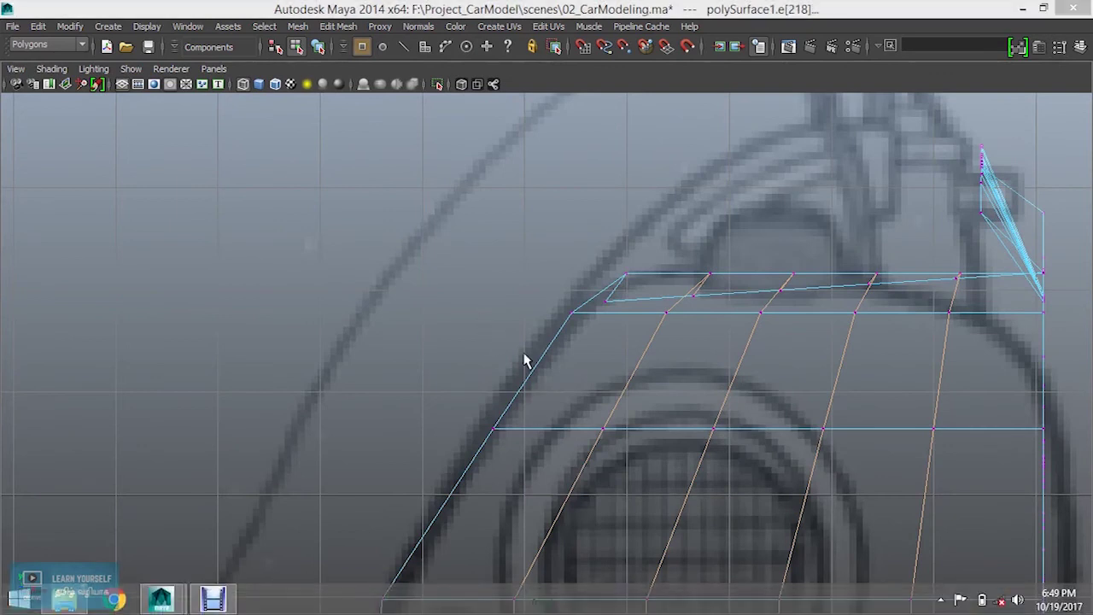
Lower the second vertex from the inner end of the fender's front bottom edge to the bumper's lower edge
middle_click_drag(531, 355, 302, 185, "alt")
right_click_drag(547, 333, 436, 330, "alt")
middle_click_drag(532, 462, 516, 294, "alt")
scroll(492, 334, "up", 2)
key("F9")
left_click_drag(333, 340, 398, 407)
key("w")
left_click_drag(367, 306, 369, 362)
left_click(293, 325)
left_click_drag(293, 324, 294, 324)
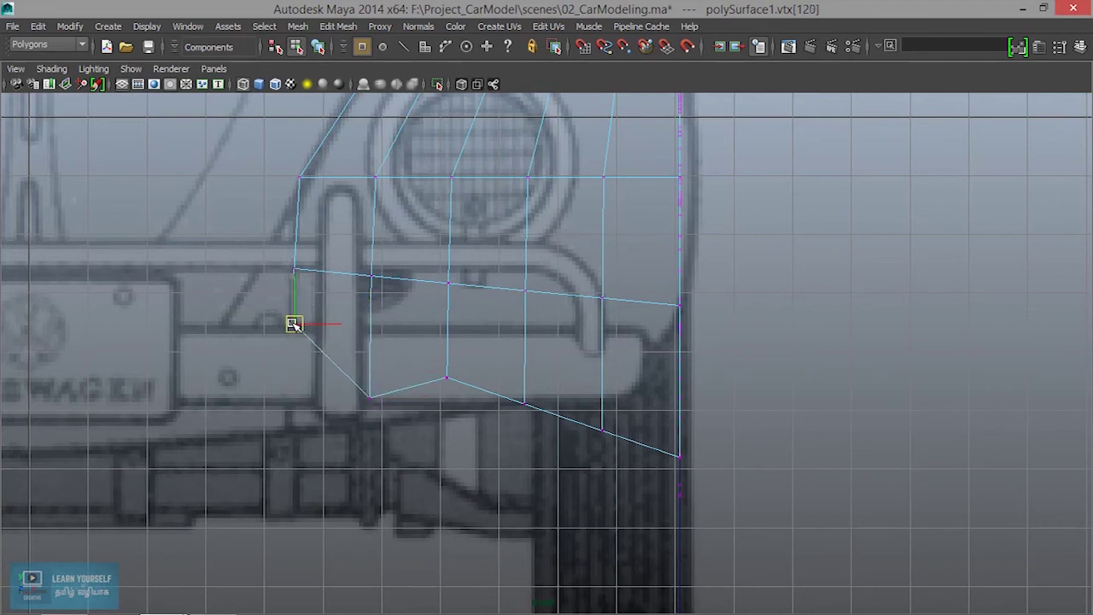
Lower the third and fourth bottom-edge vertices and raise the fifth to round the fender's lower front edge
left_click(369, 397)
left_click(447, 377)
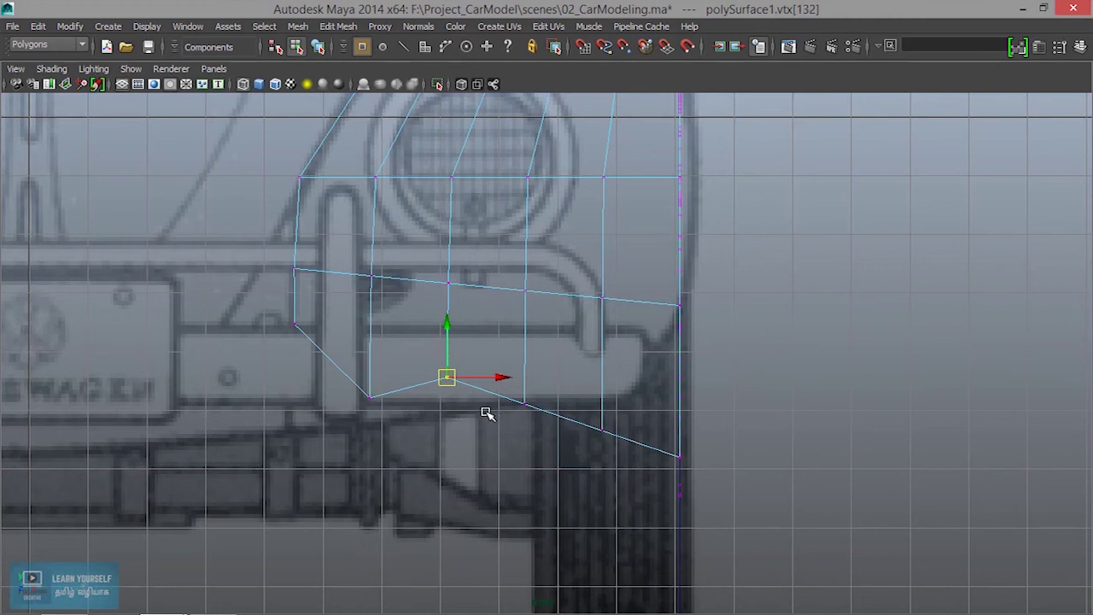
left_click_drag(449, 338, 562, 423)
left_click_drag(525, 357, 522, 373)
left_click_drag(580, 397, 624, 467)
mouse_move(598, 372)
left_mouse_down()
mouse_move(608, 359)
mouse_move(598, 358)
left_mouse_up()
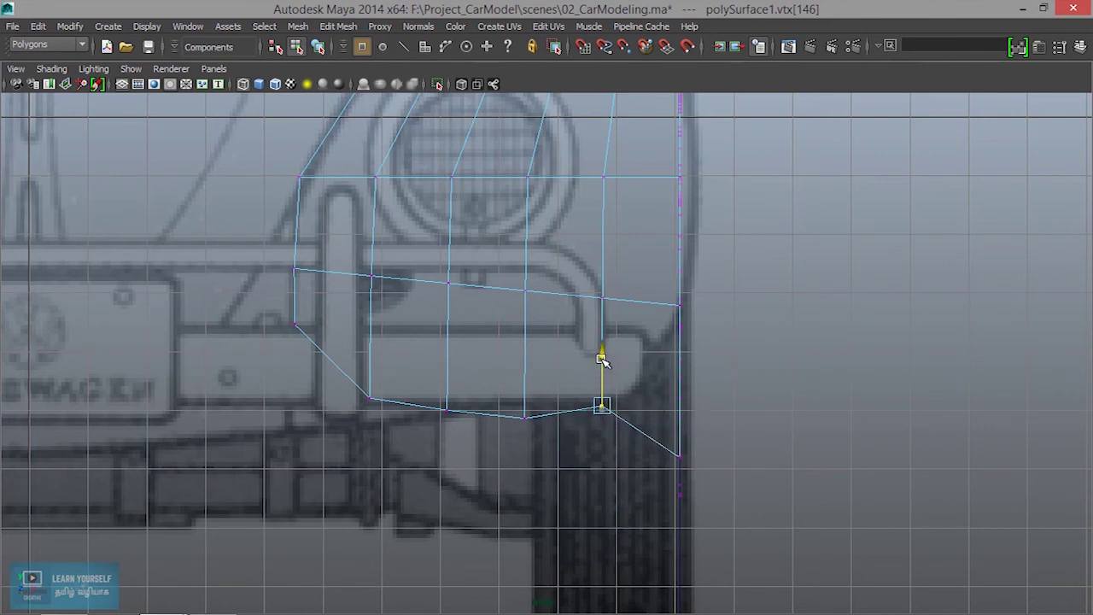
Lower the second to fifth vertices of the fender's front bottom edge together, slightly below the bumper's lower edge
left_click_drag(344, 373, 422, 422)
left_click_drag(347, 415, 623, 480)
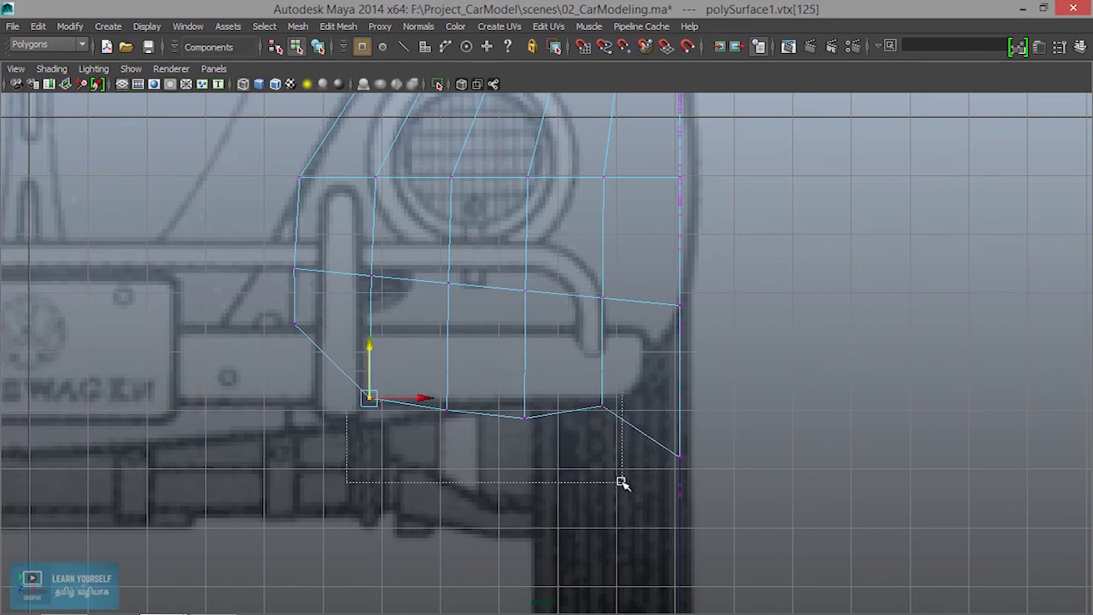
left_click_drag(493, 377, 530, 401)
Select only the outer corner vertex of the fender's front bottom edge, removing the side body and rear vertices from the selection
left_click_drag(673, 443, 702, 509)
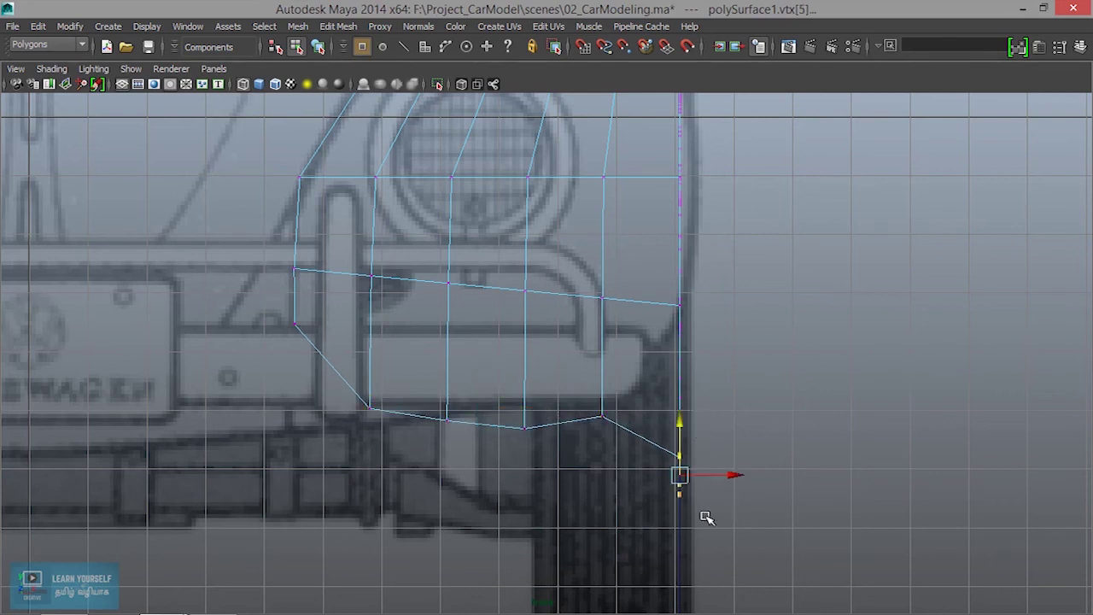
key("space")
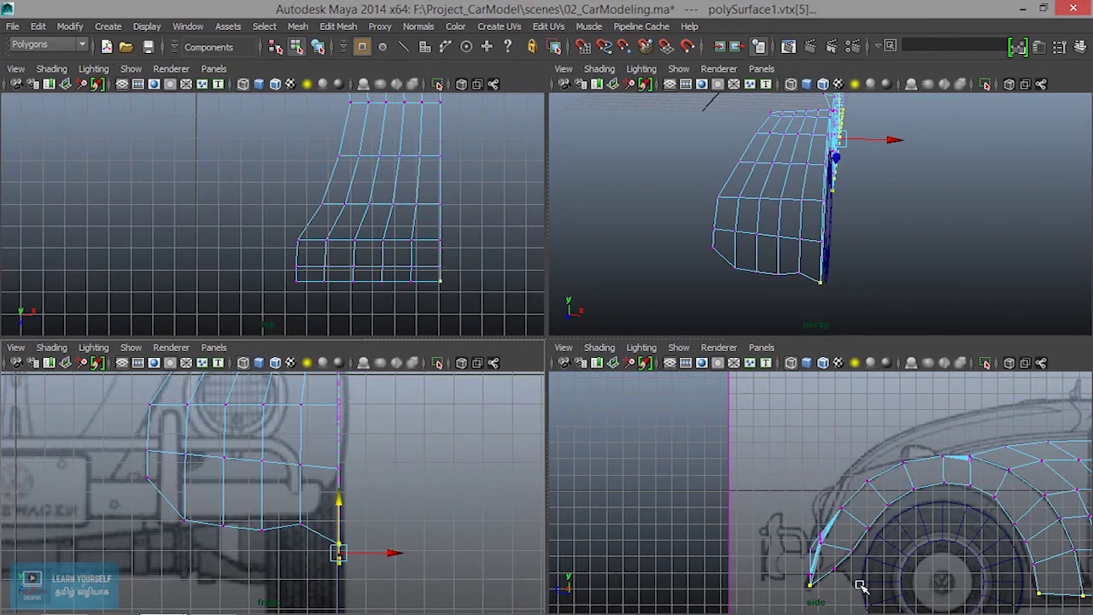
middle_click_drag(833, 555, 716, 500, "alt")
left_click_drag(900, 500, 1052, 571)
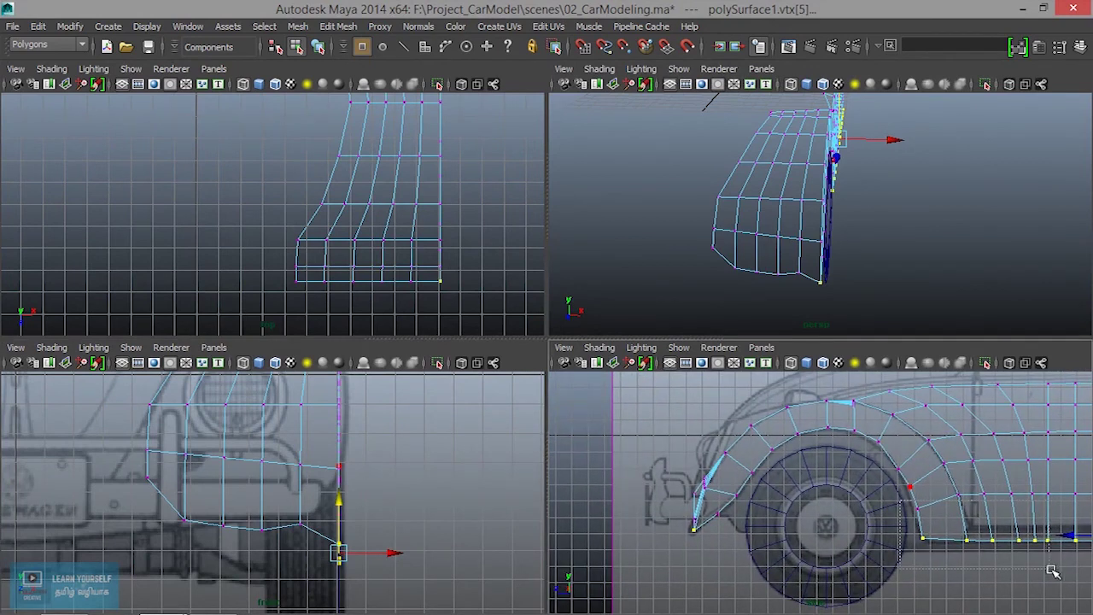
scroll(1074, 602, "down", 6)
middle_click_drag(1041, 535, 935, 546)
left_click_drag(696, 219, 720, 247, "alt")
middle_click_drag(720, 247, 716, 277, "alt")
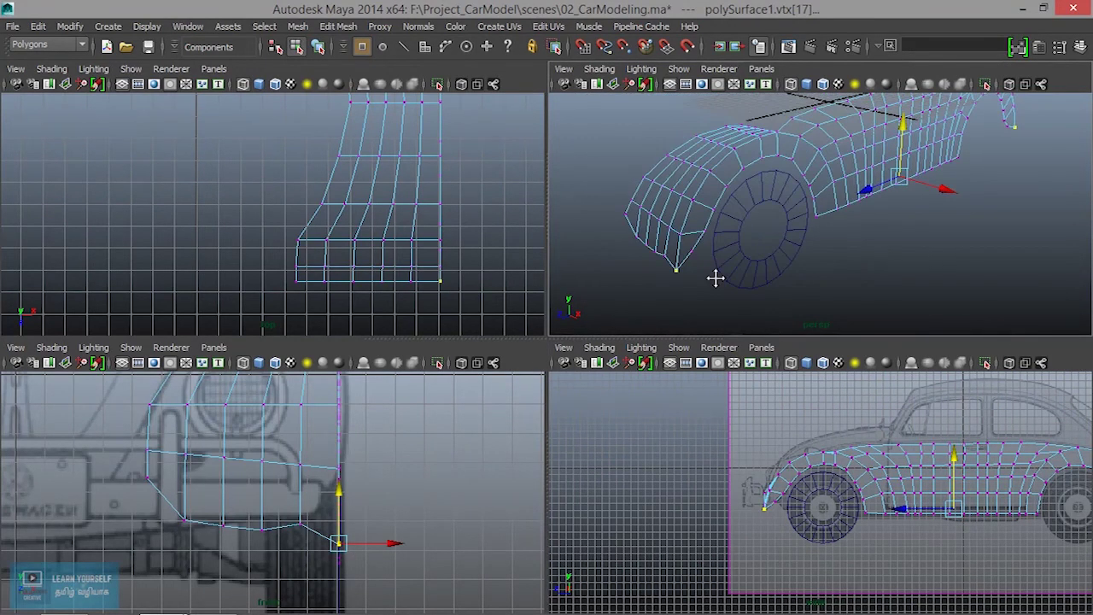
left_click_drag(1048, 161, 1034, 174, "ctrl")
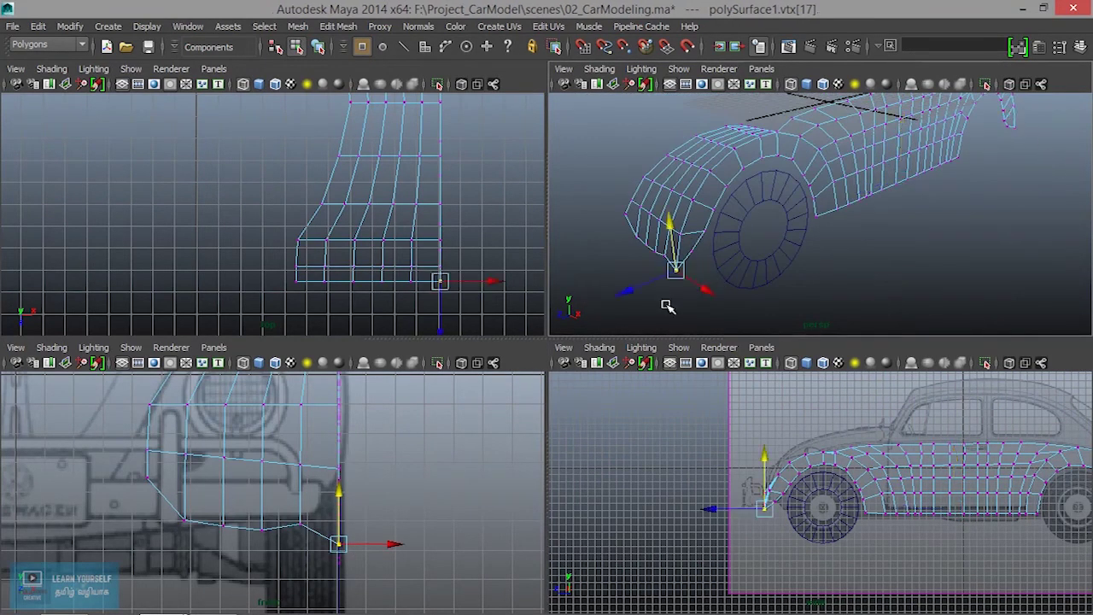
Raise the outer corner vertex in line with the fender's front bottom edge and slightly lower the neighbouring fifth vertex
scroll(384, 513, "up", 5)
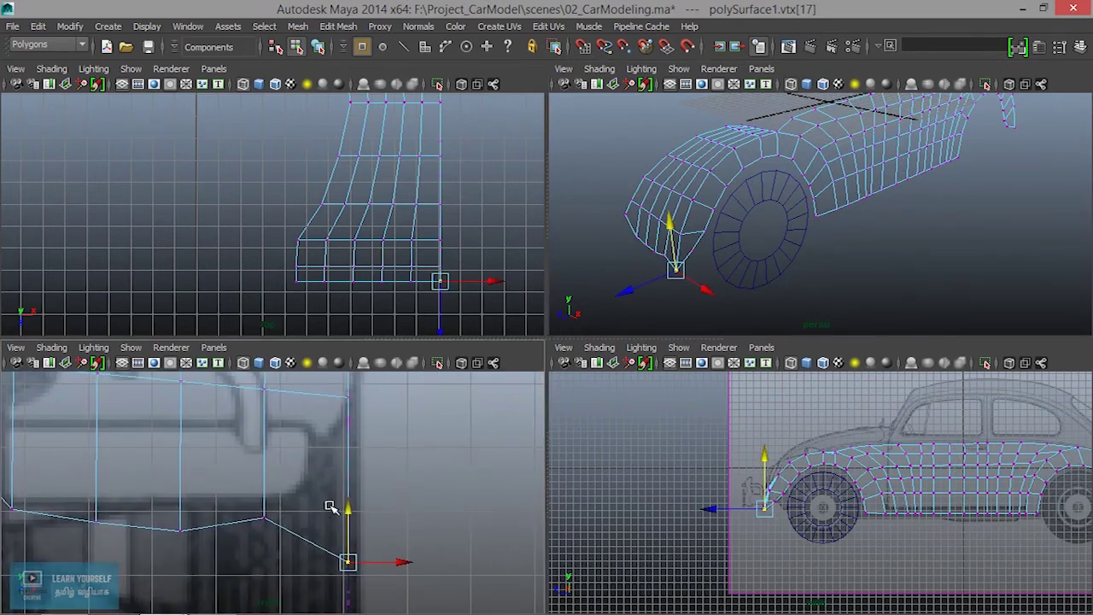
left_click_drag(348, 516, 352, 473)
left_click_drag(219, 503, 282, 534)
left_click_drag(264, 466, 264, 471)
Fine-tune the heights of the fifth and second bottom-edge vertices to give the fender's front lower edge a smooth curve
scroll(284, 463, "down", 4)
middle_click_drag(282, 500, 434, 534, "alt")
scroll(435, 534, "up", 4)
left_click_drag(386, 503, 395, 476)
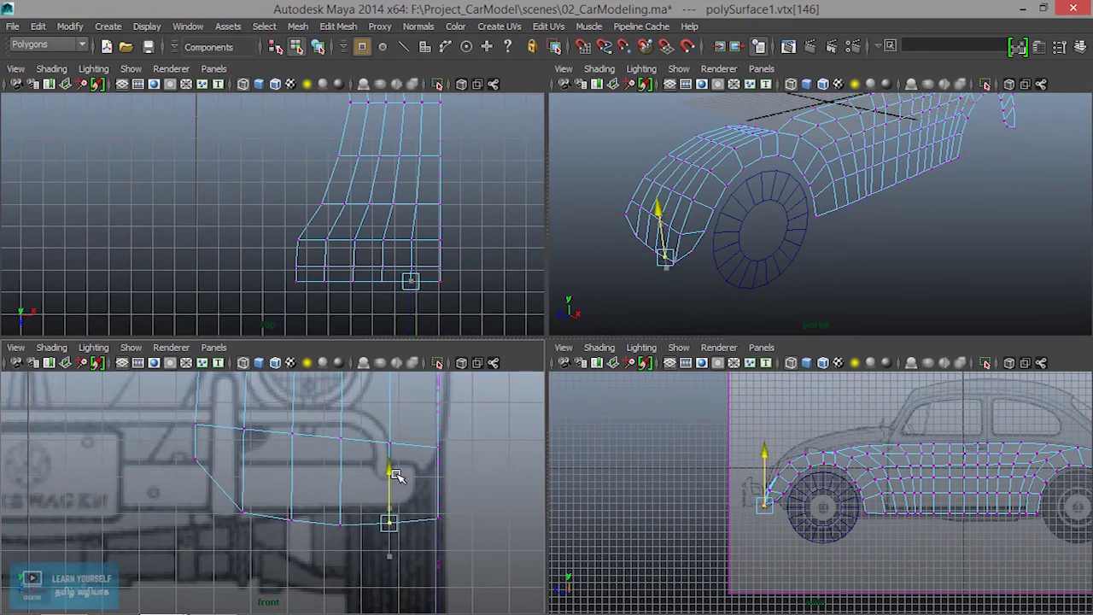
left_click(245, 512)
left_click_drag(242, 468, 243, 466)
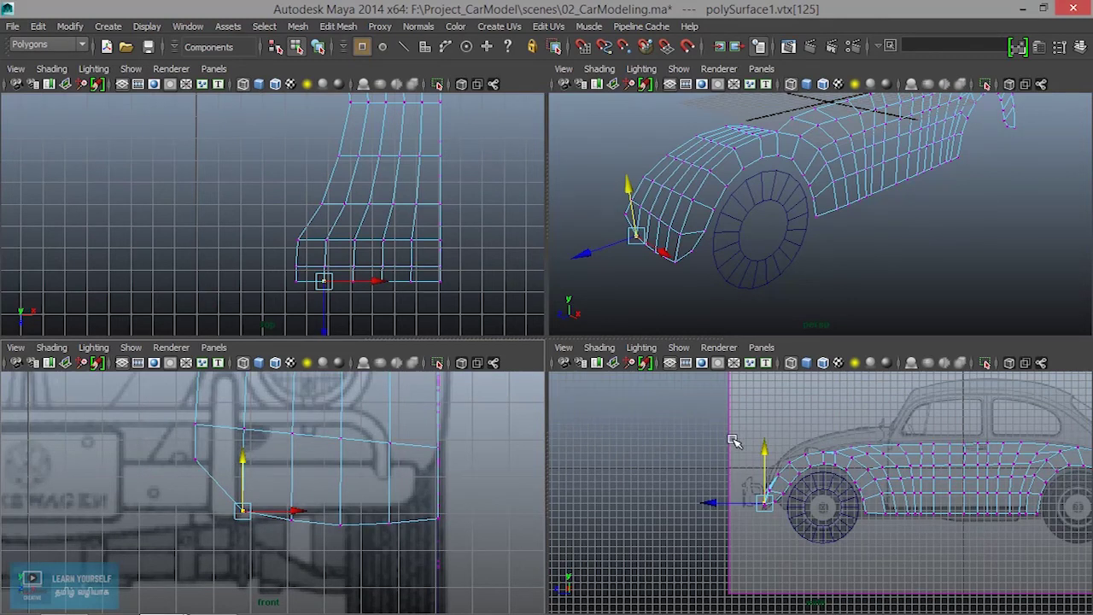
Check the fender's front profile against the side blueprint, and inspect the mesh in the full-size perspective view
key("space")
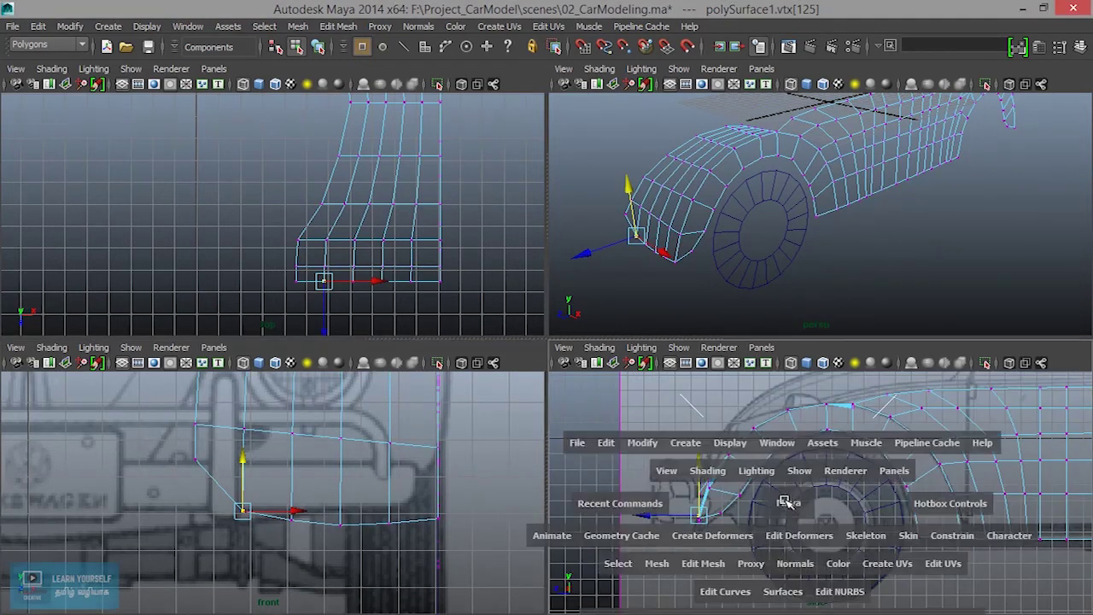
middle_click_drag(549, 402, 530, 532, "alt")
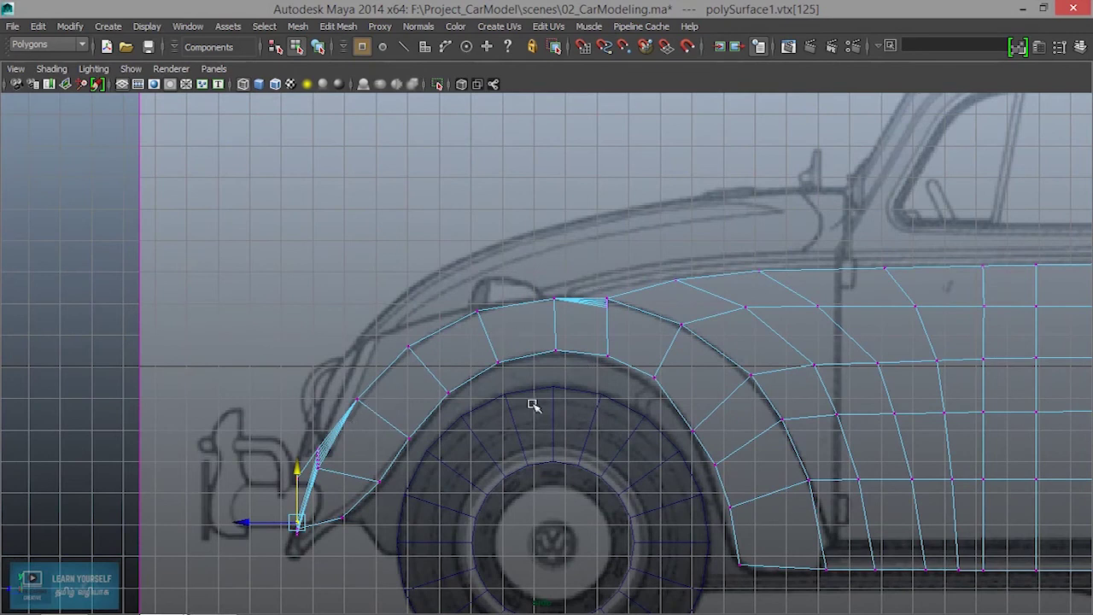
key("space")
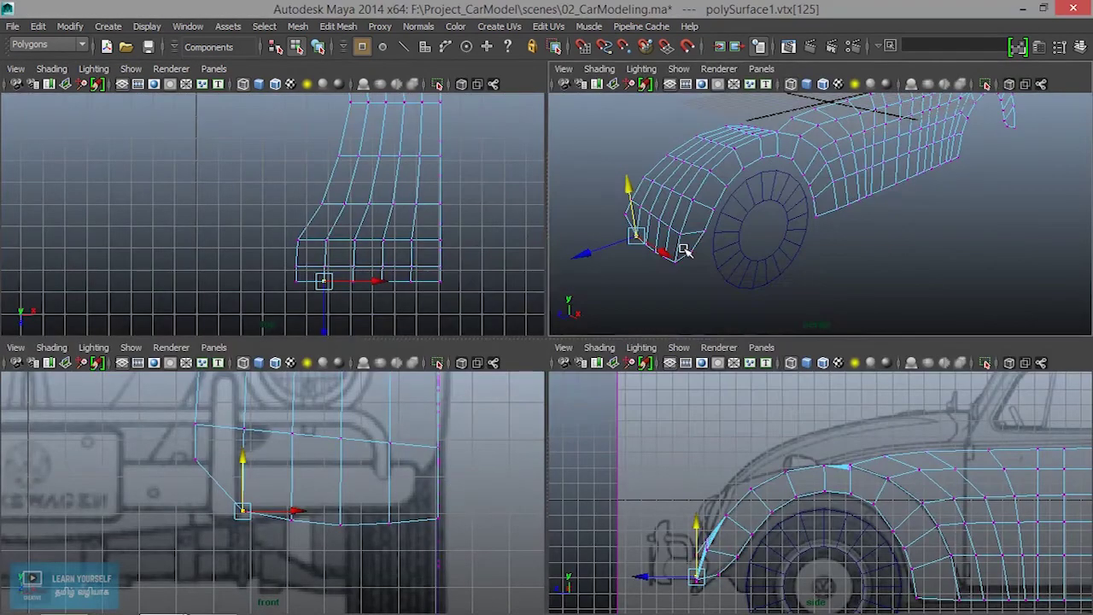
key("space")
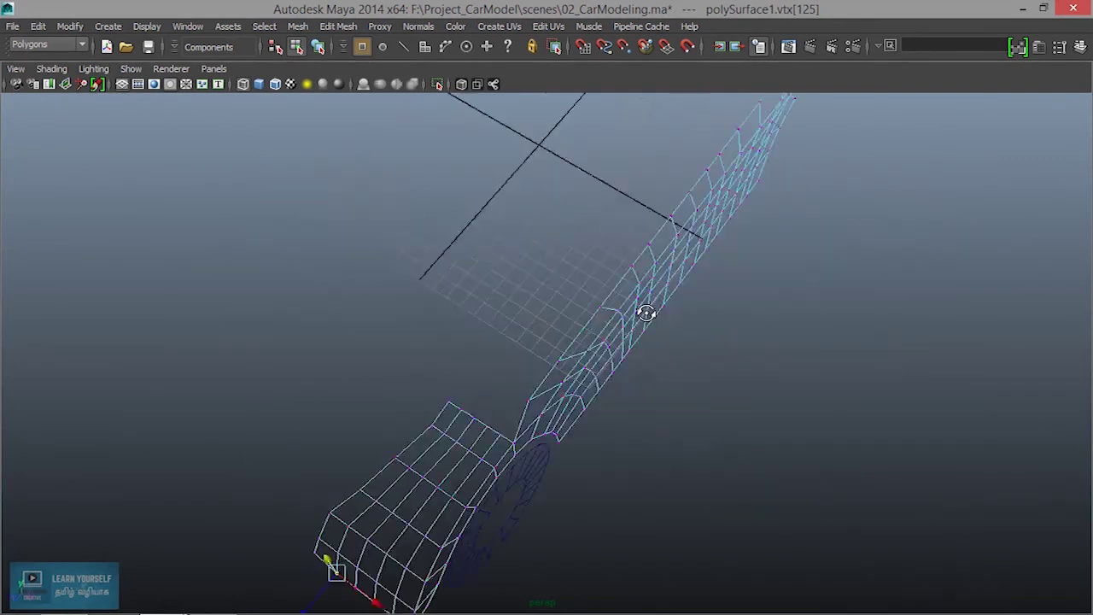